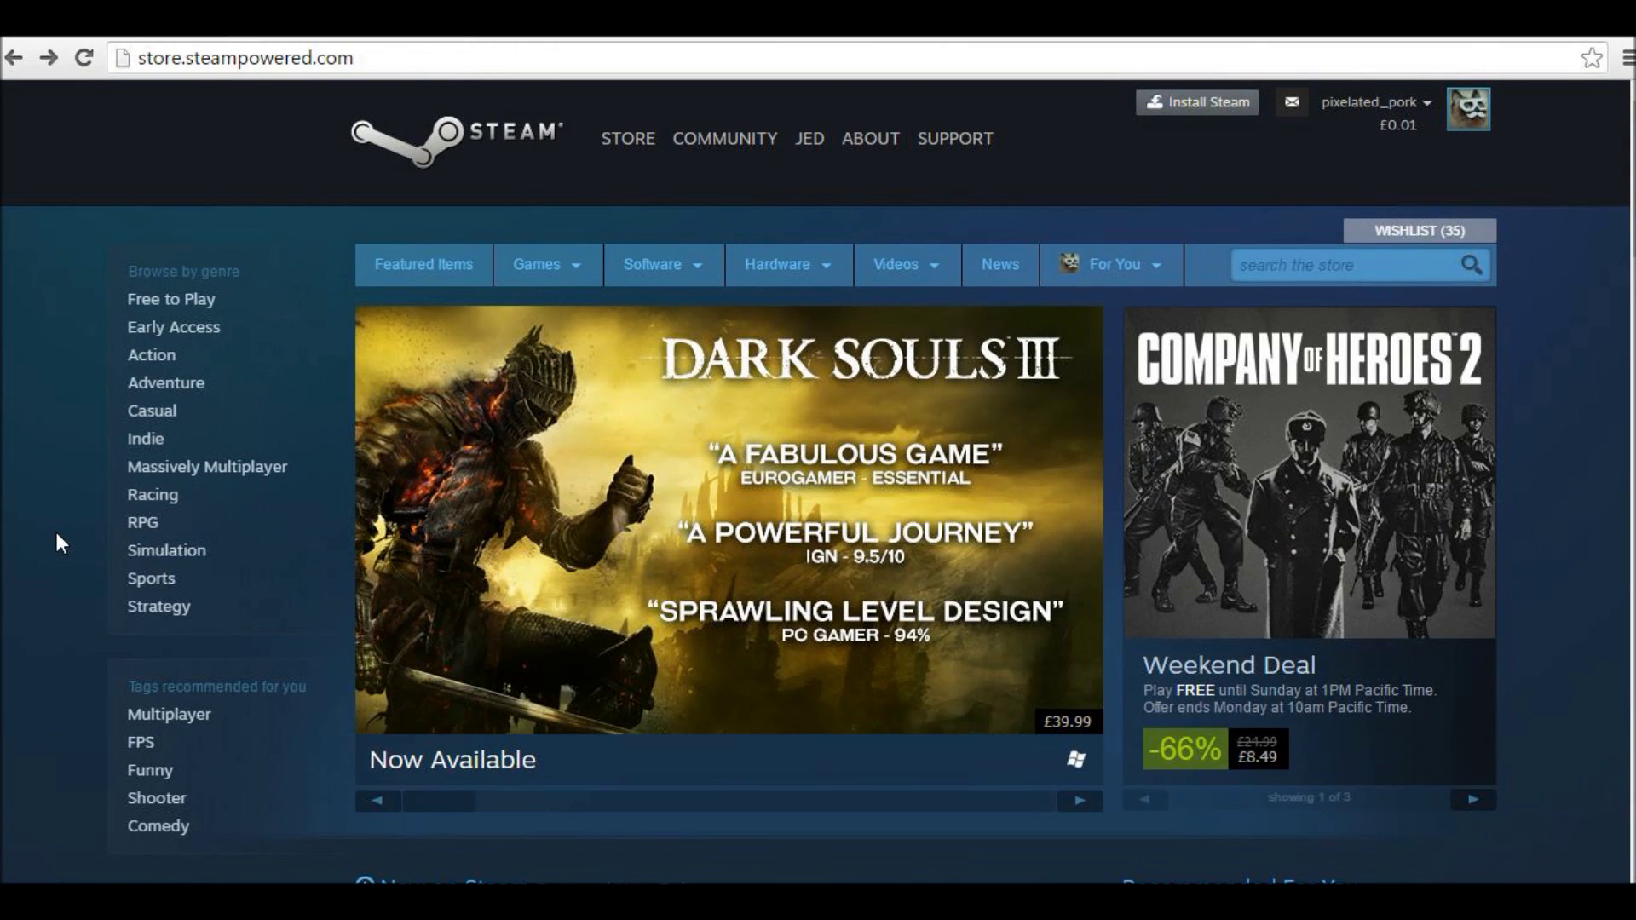
# Open Edit Profile and scroll to the Featured Showcase, leaving it on Favorite Game (Team Fortress 2)
pyautogui.moveTo(808, 140)
pyautogui.click(823, 202)
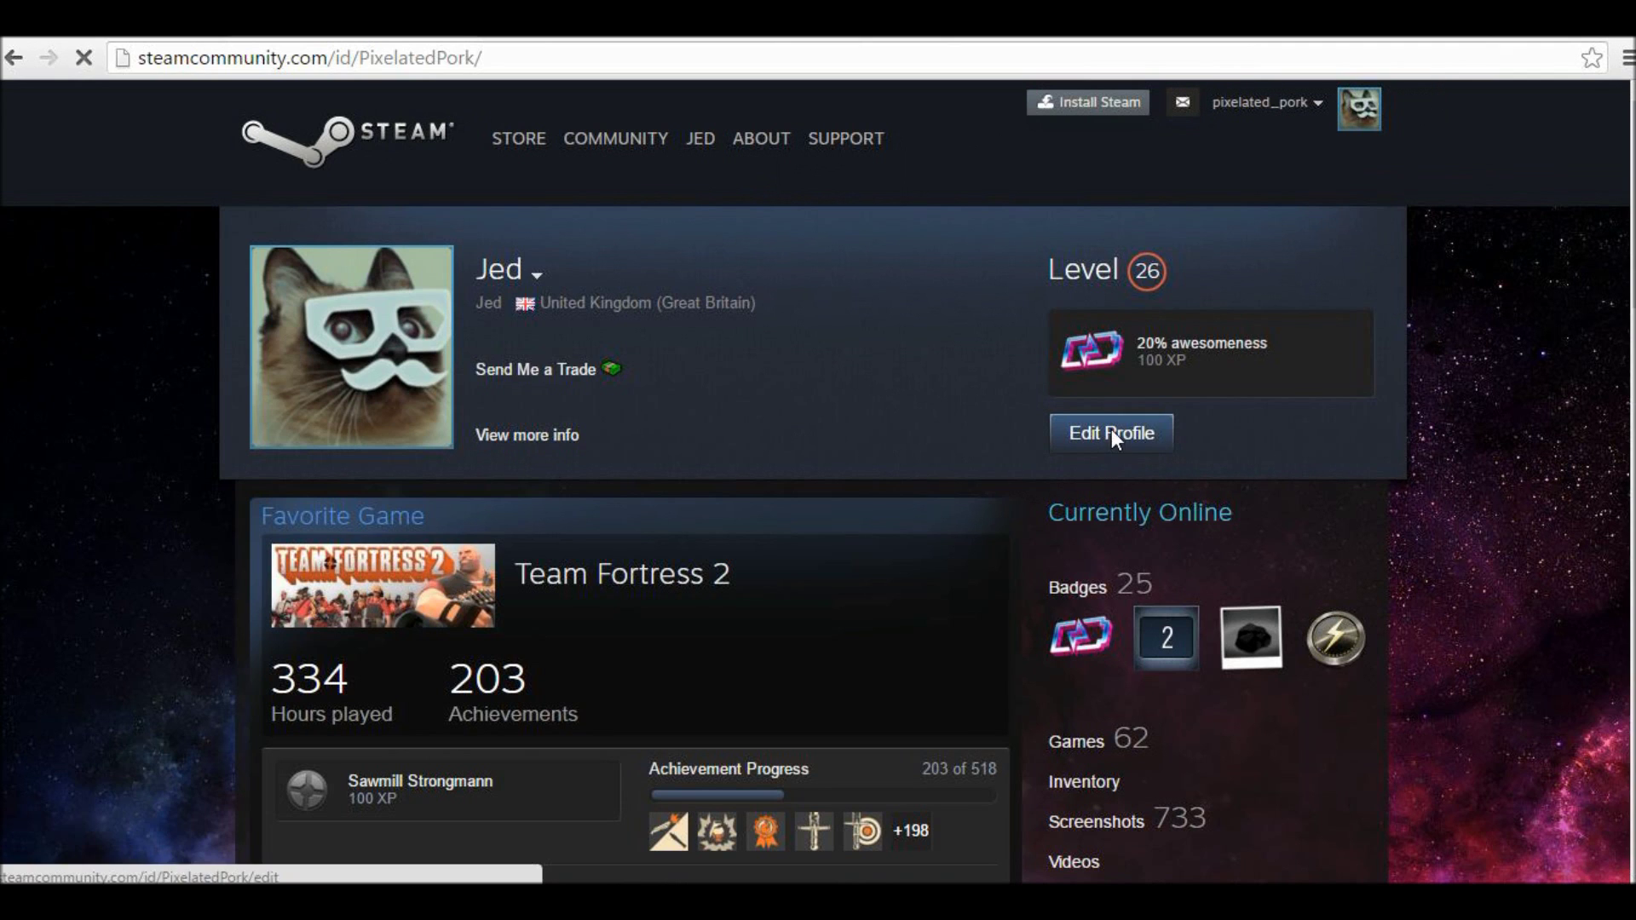
pyautogui.click(1111, 432)
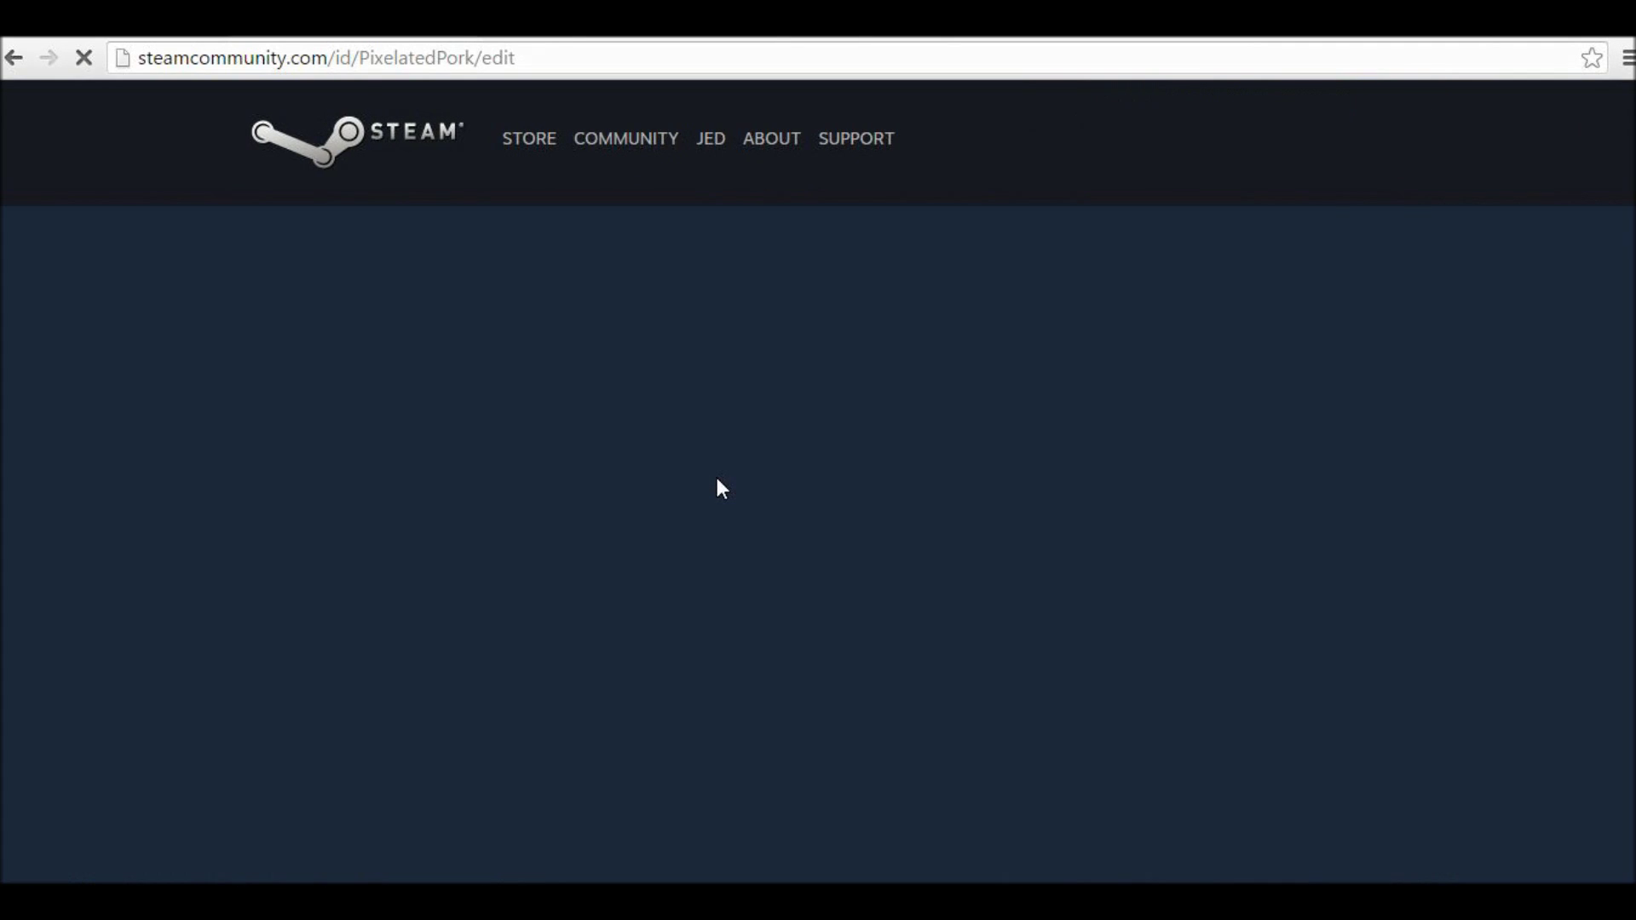
pyautogui.scroll(-15, 1238, 613)
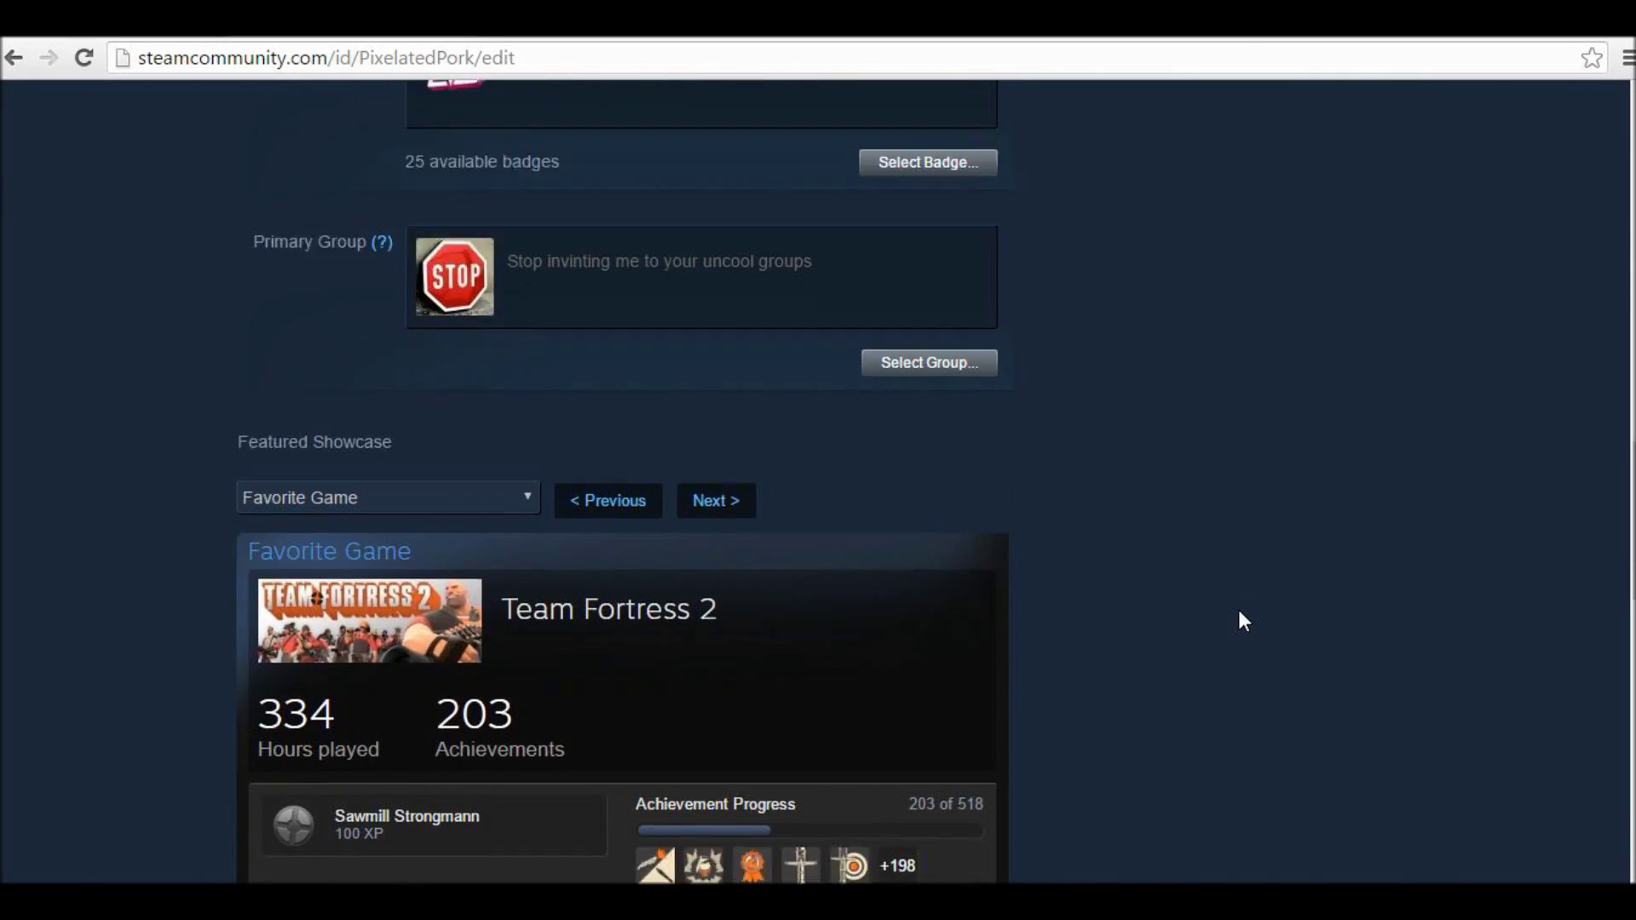
pyautogui.click(432, 415)
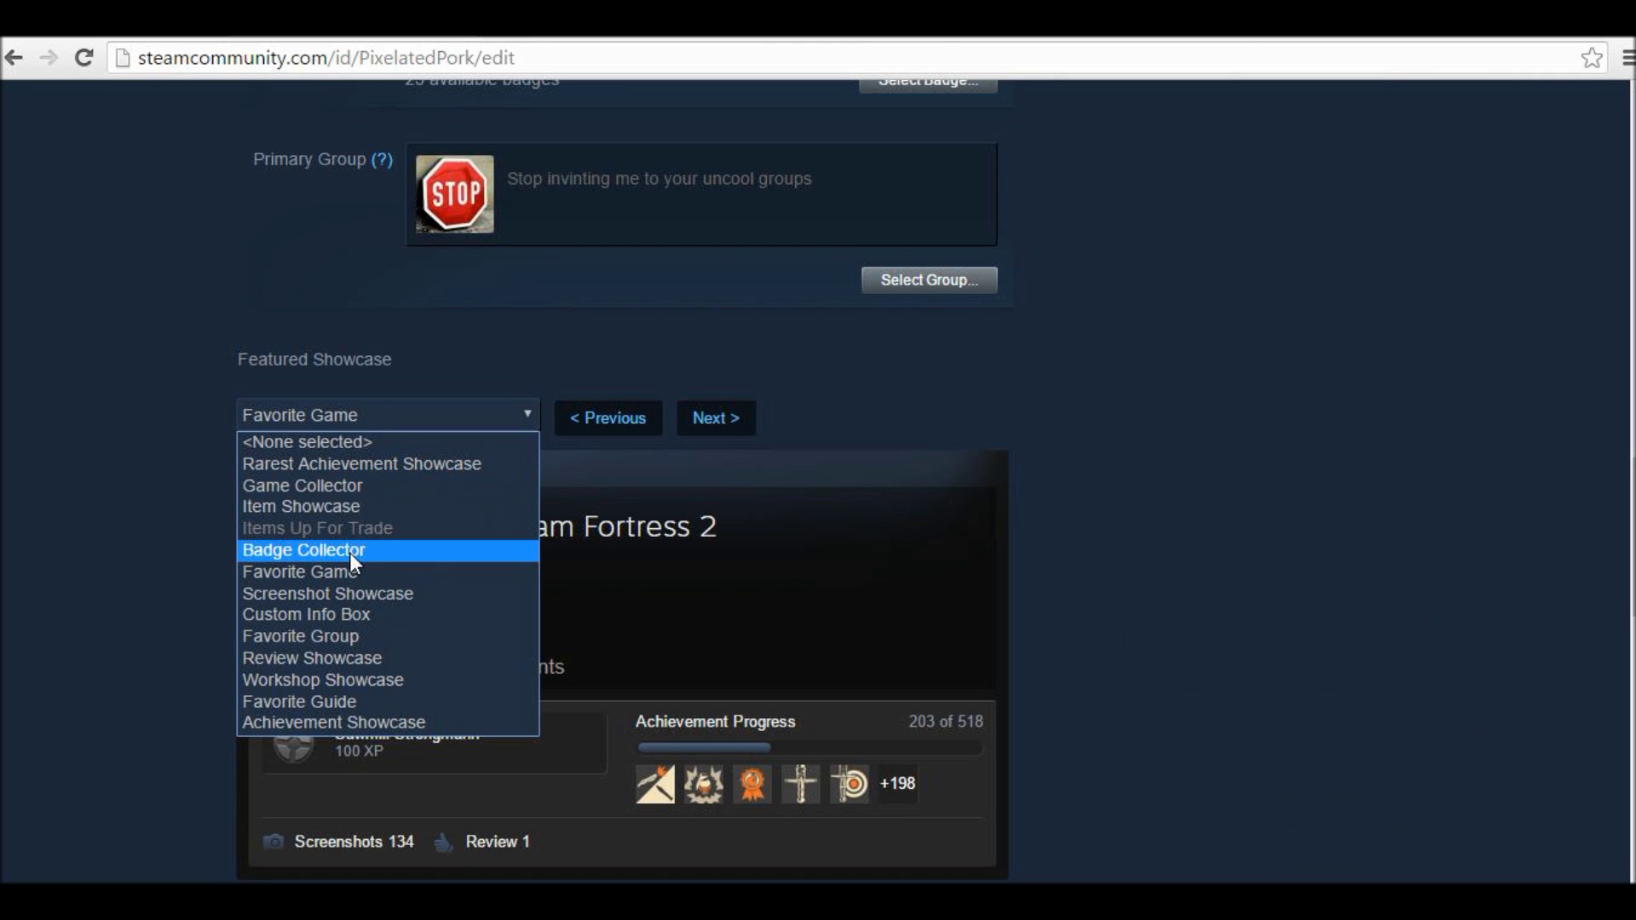
pyautogui.click(1096, 537)
pyautogui.scroll(-3, 1096, 537)
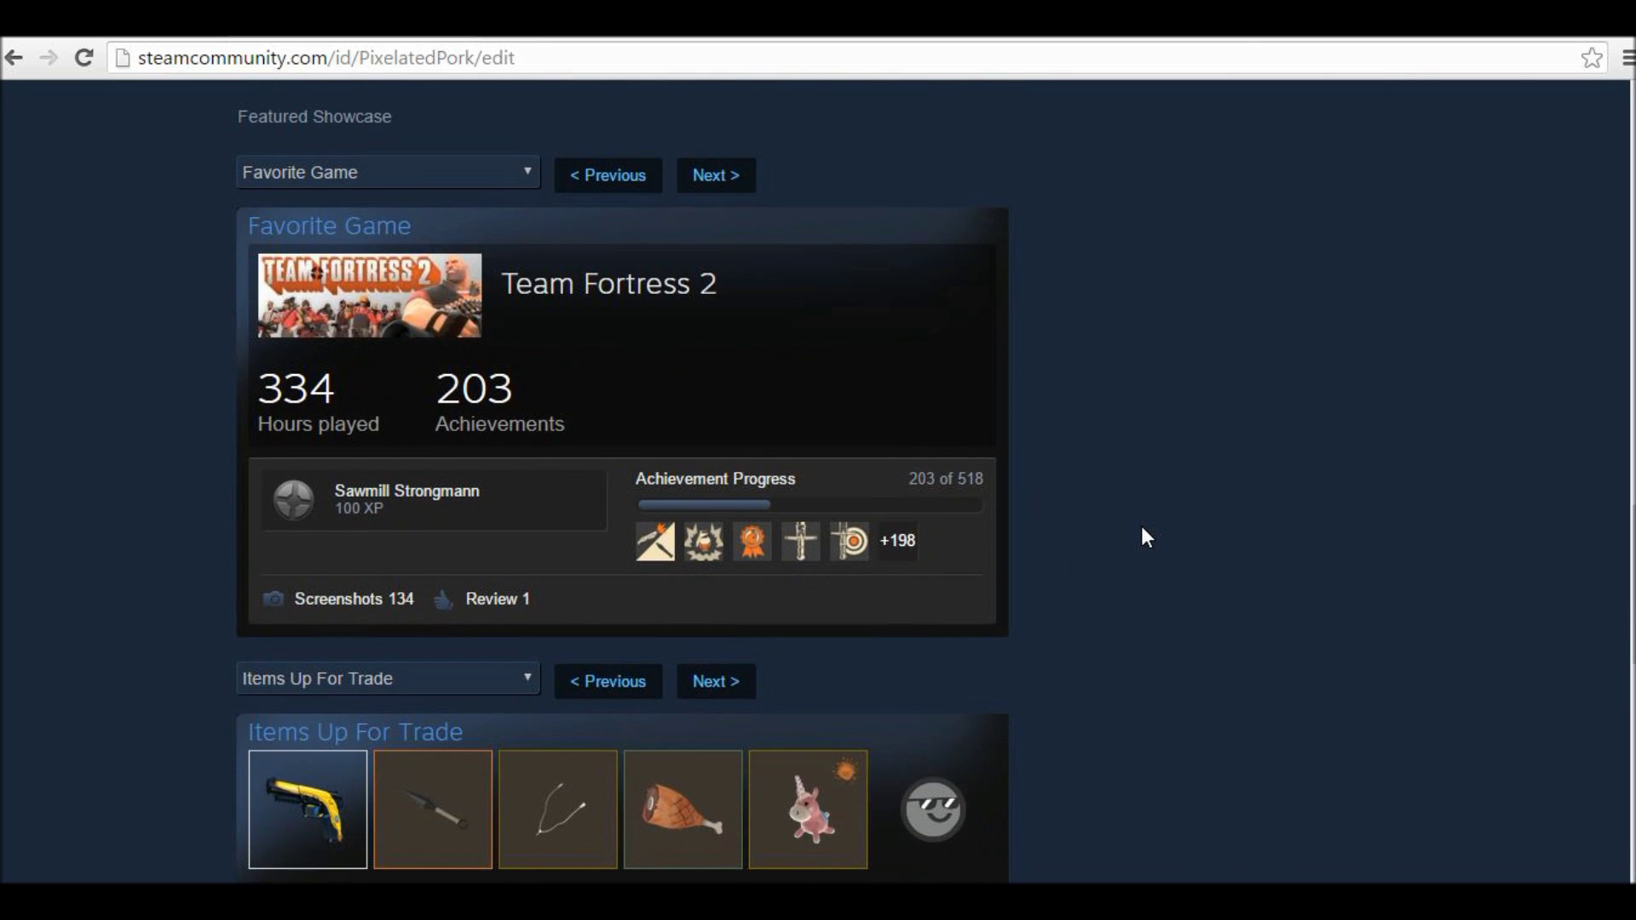
# Run the Word showcase command in the DevTools console, switching Favorite Game to Steam
pyautogui.moveTo(551, 315)
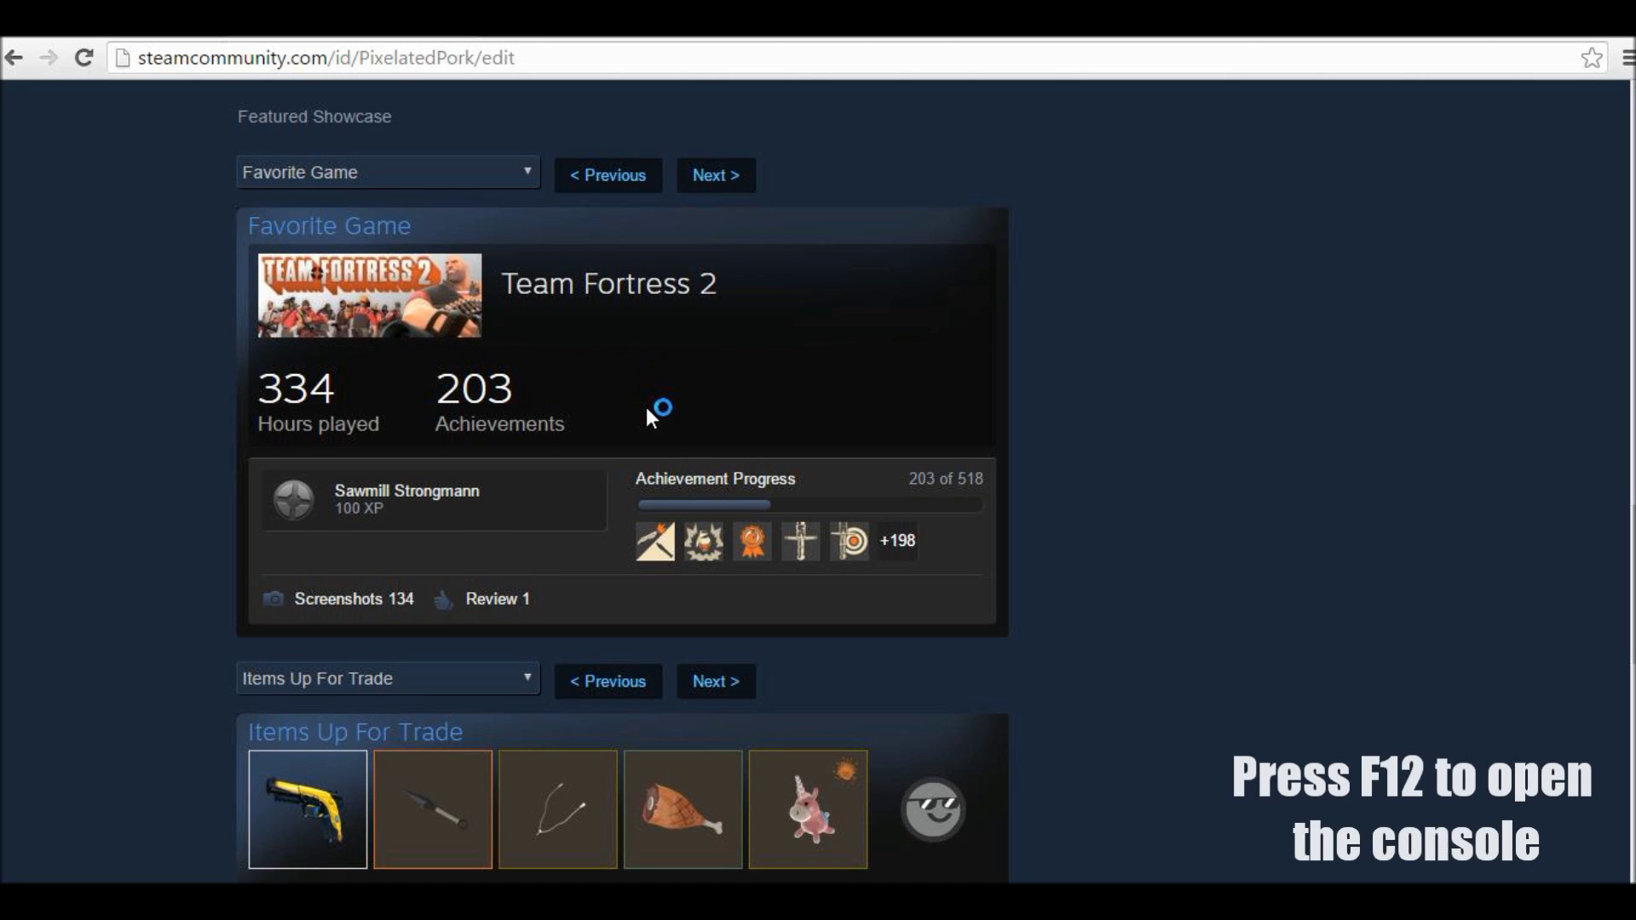
pyautogui.moveTo(807, 811)
pyautogui.hotkey('alt', 'Tab')
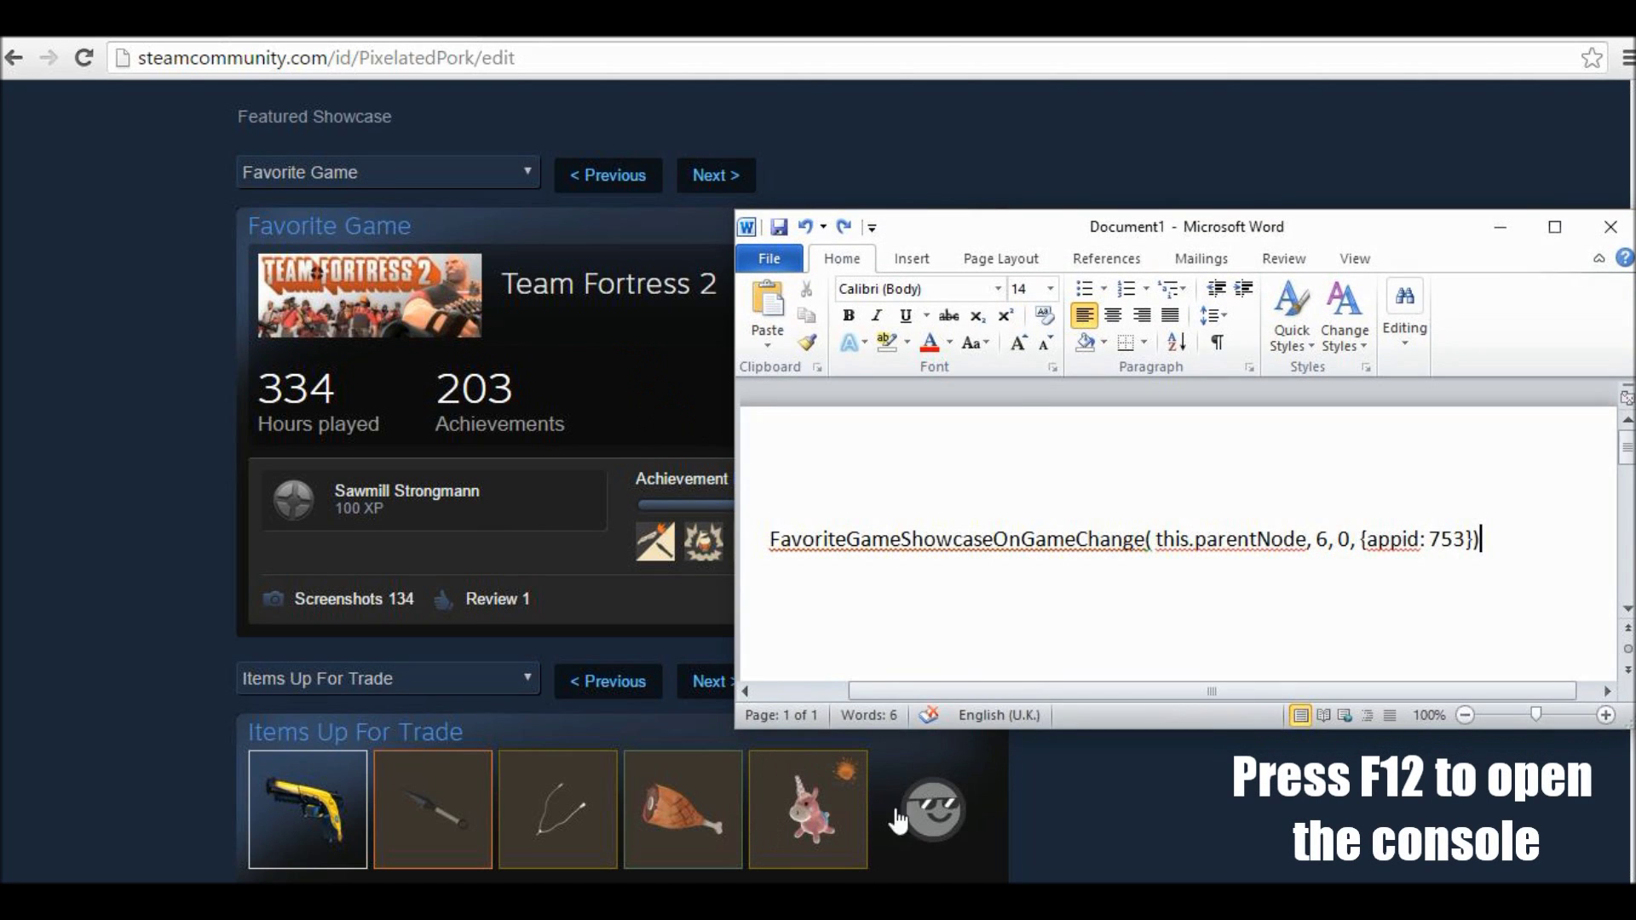
pyautogui.moveTo(1480, 539); pyautogui.dragTo(1196, 553)
pyautogui.hotkey('ctrl', 'a')
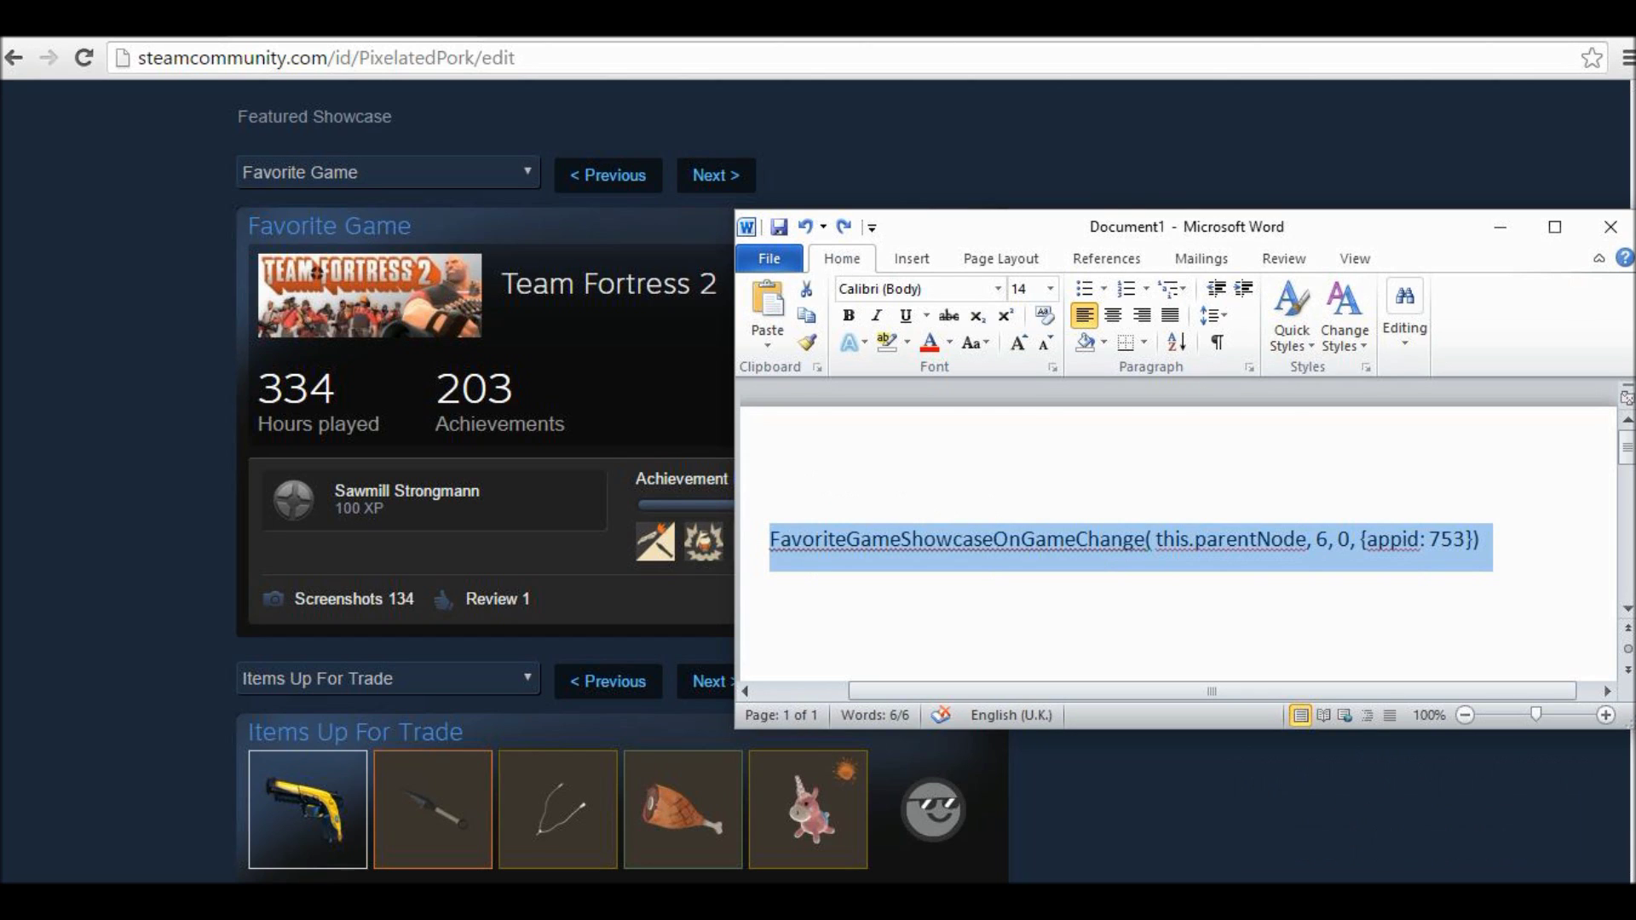
pyautogui.hotkey('ctrl', 'shift', 'j')
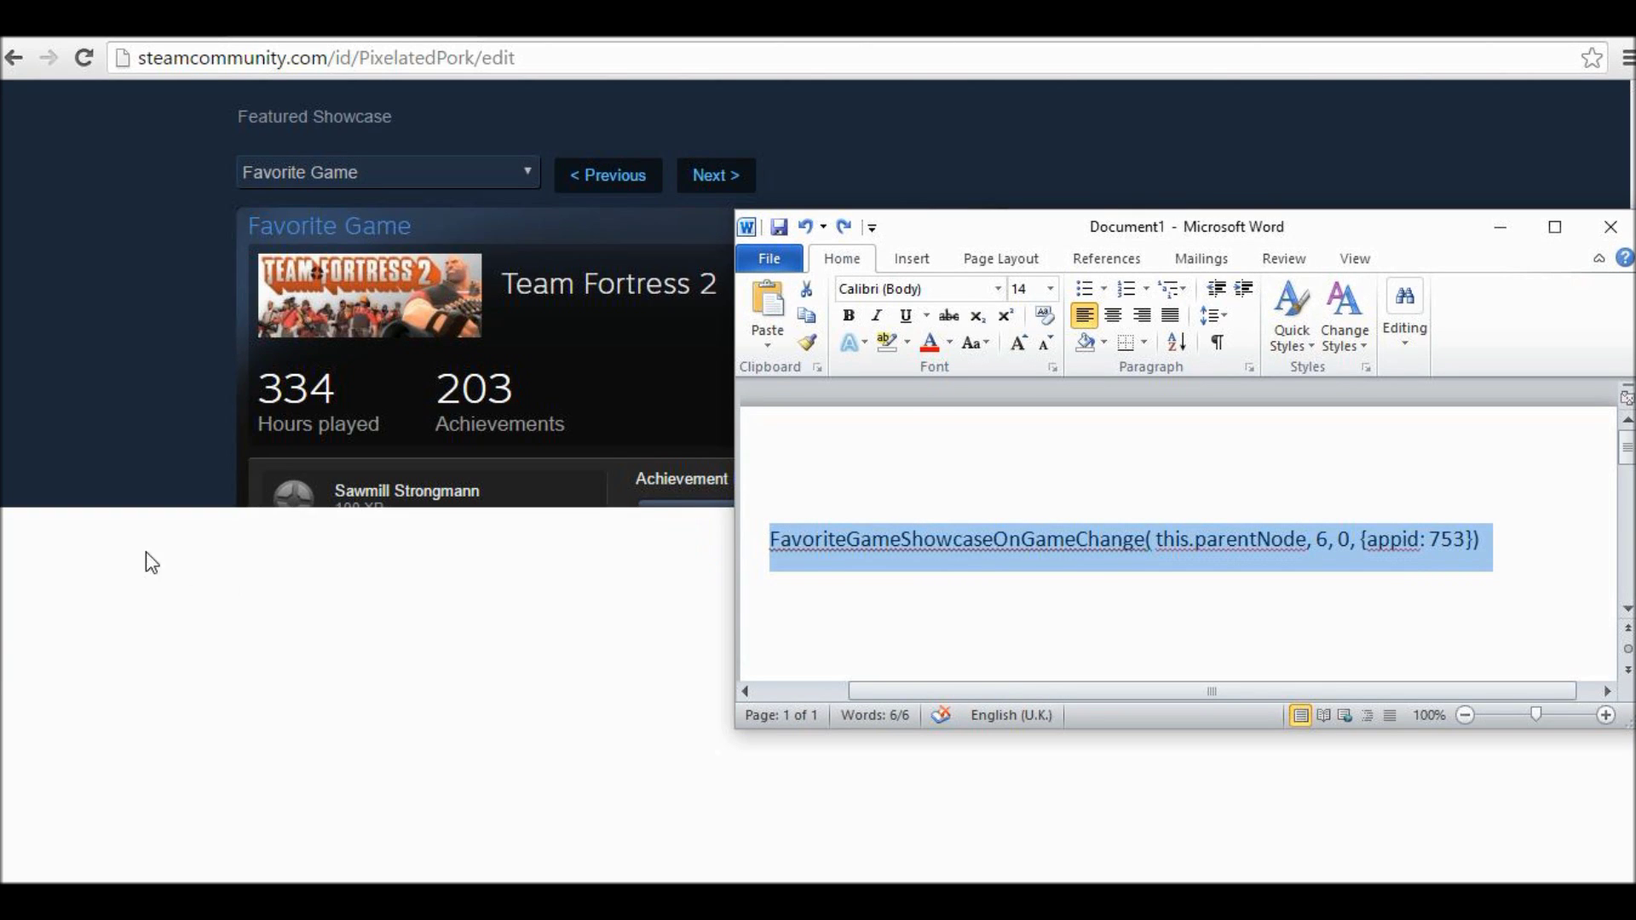
pyautogui.hotkey('alt', 'Tab')
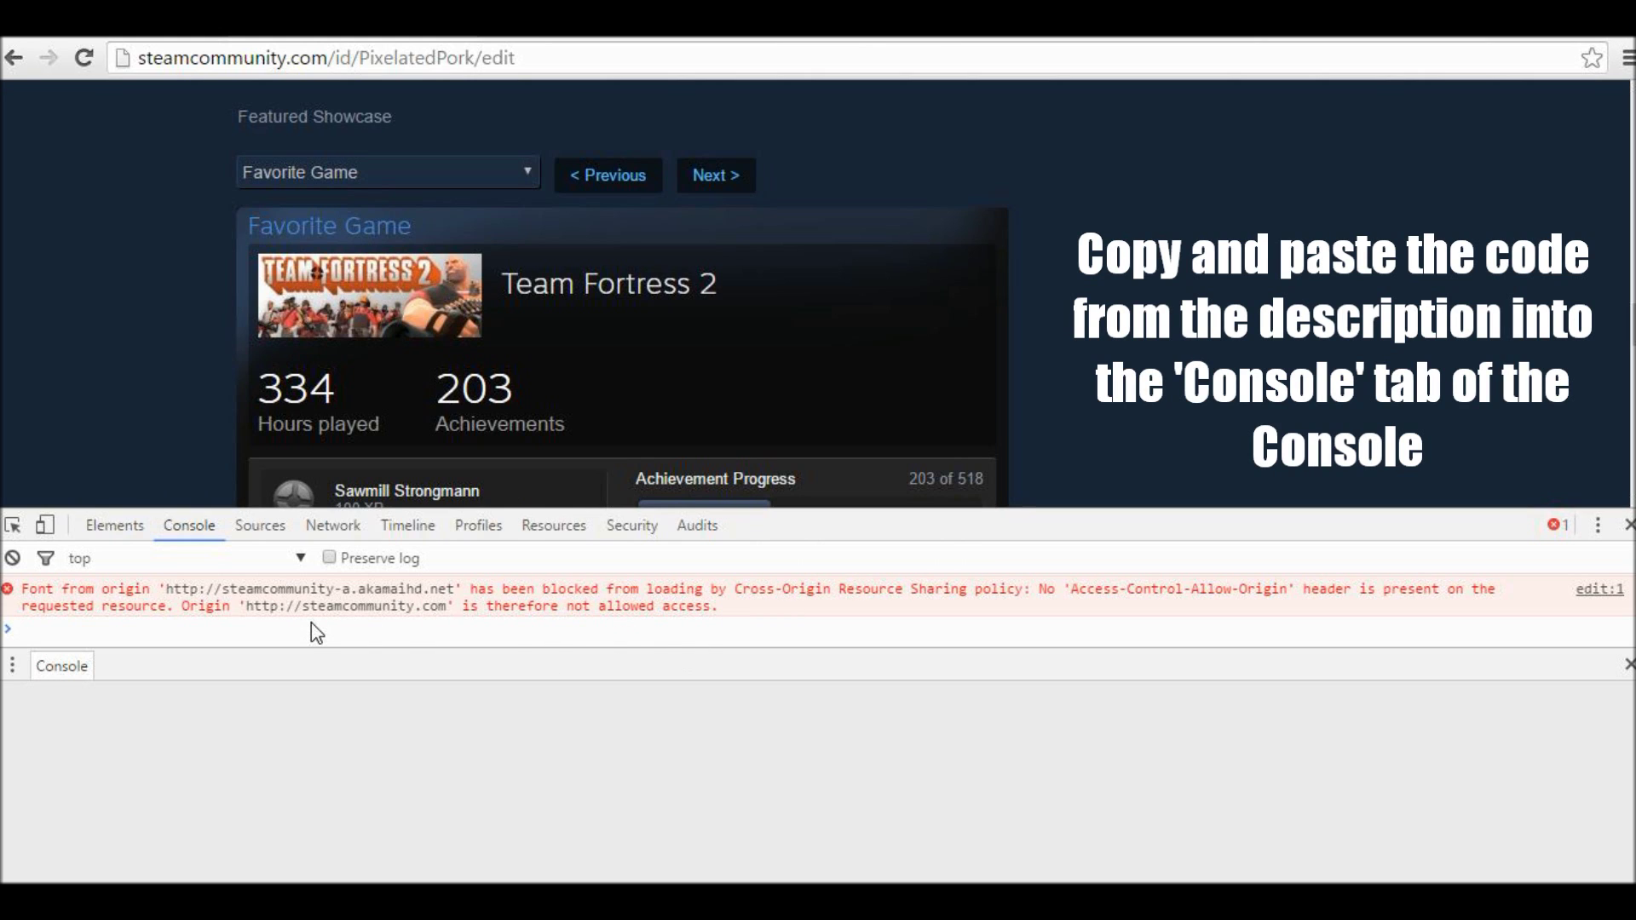
pyautogui.write('FavoriteGameShowcaseOnGameChange( this.parentNode, 6, 0, {appid: 753})')
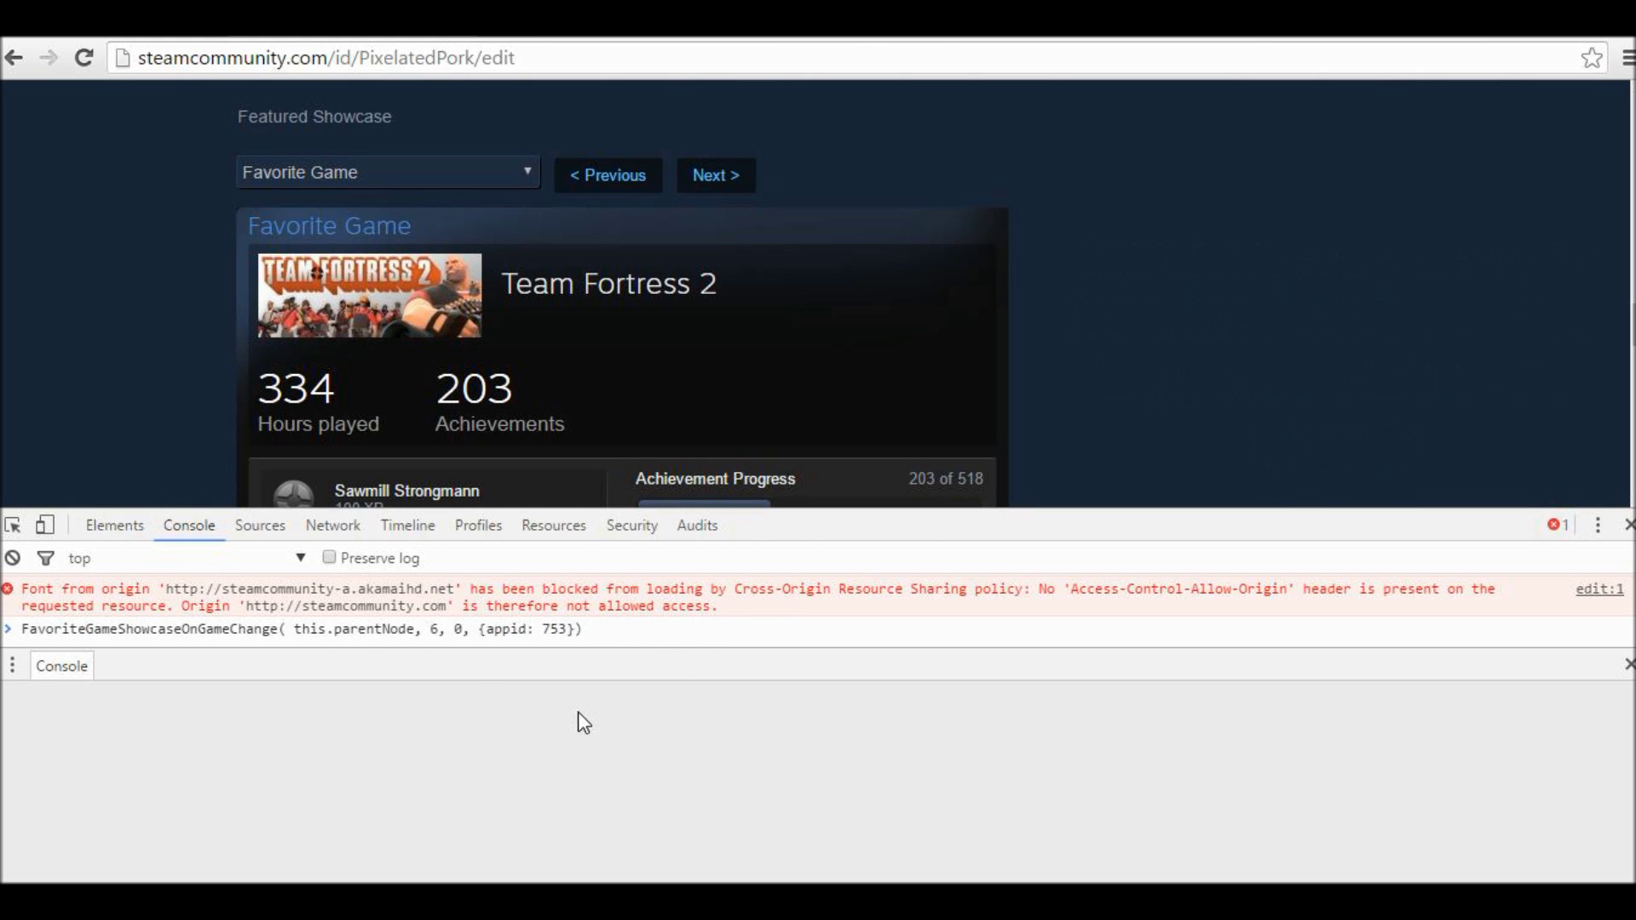
pyautogui.press('Return')
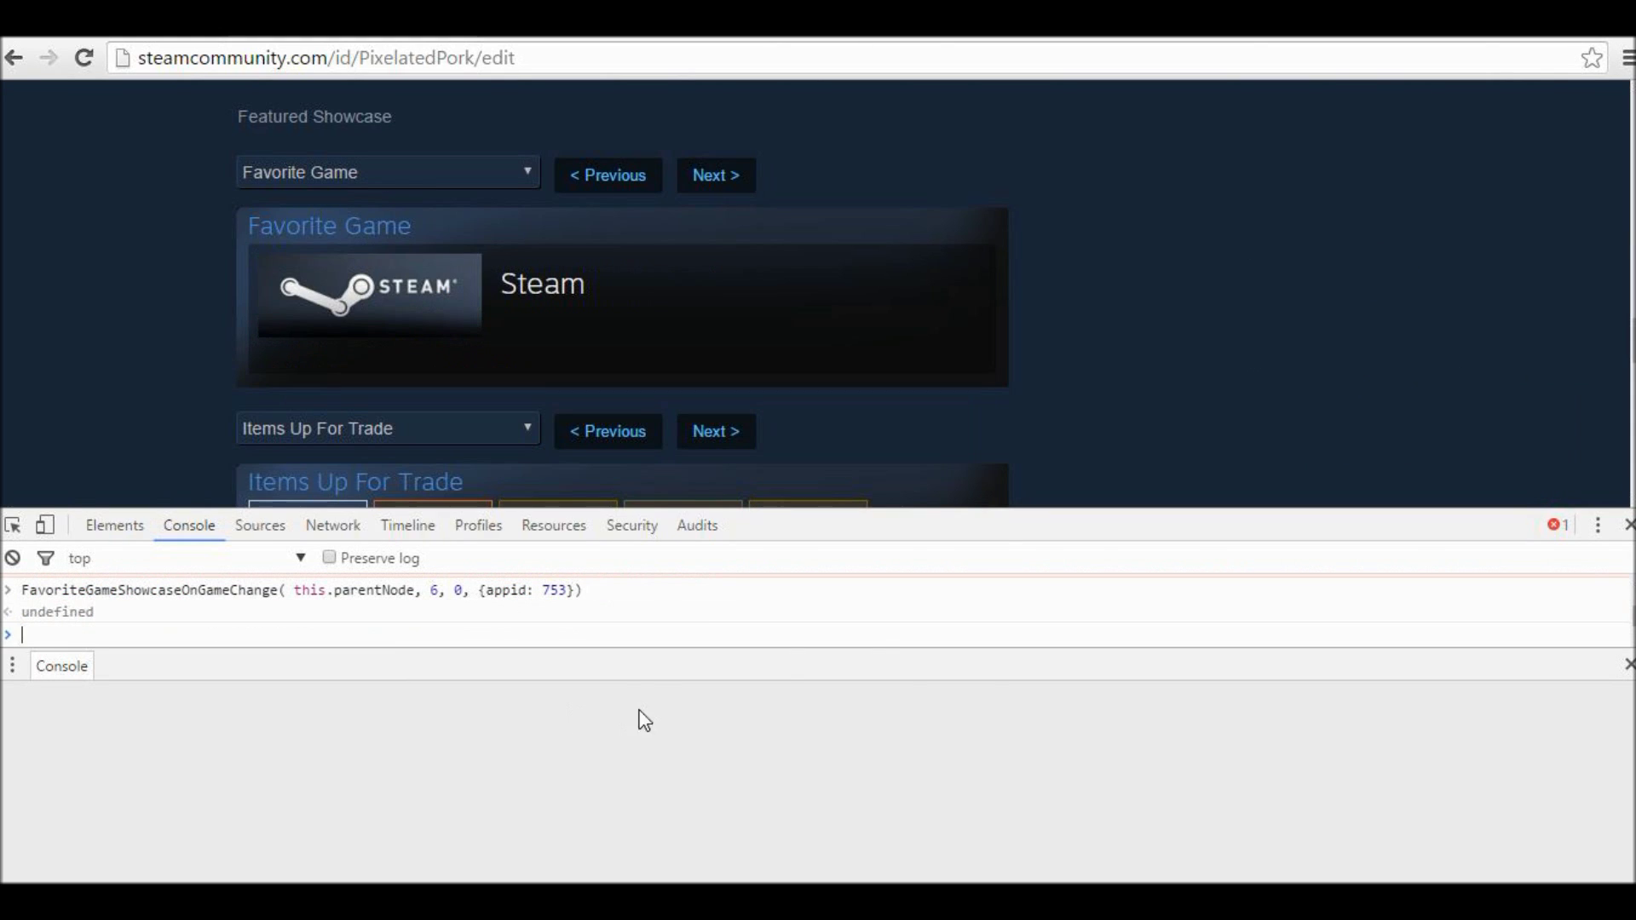
pyautogui.moveTo(782, 340)
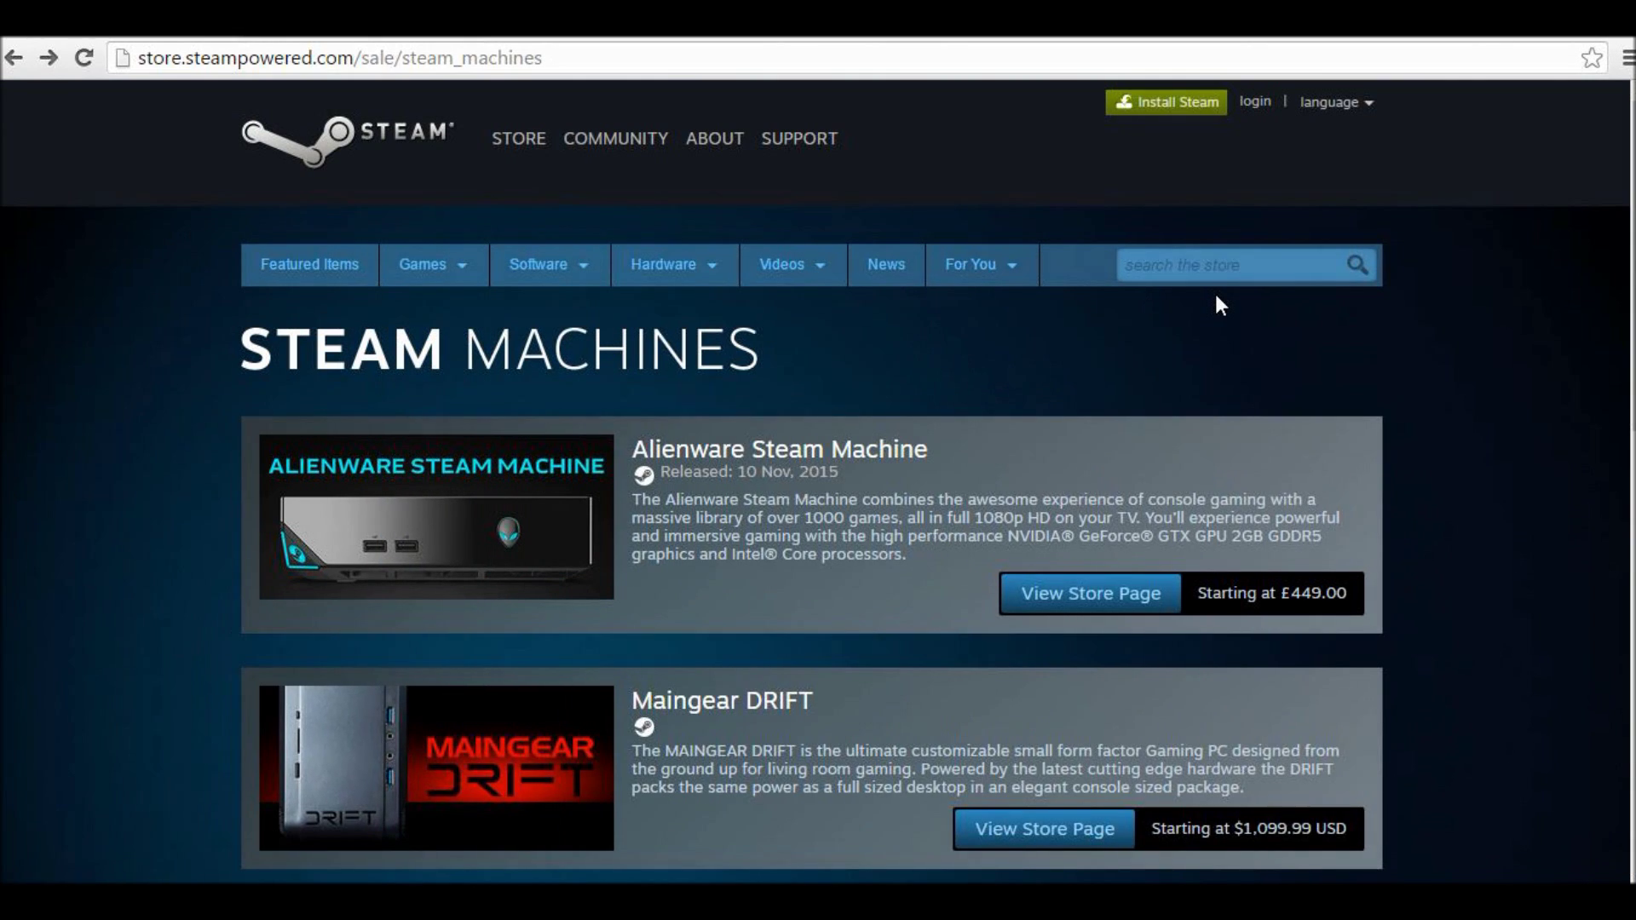
# Open the Alienware Steam Machine store page and select its app id 353390 in the address bar
pyautogui.scroll(-7, 469, 664)
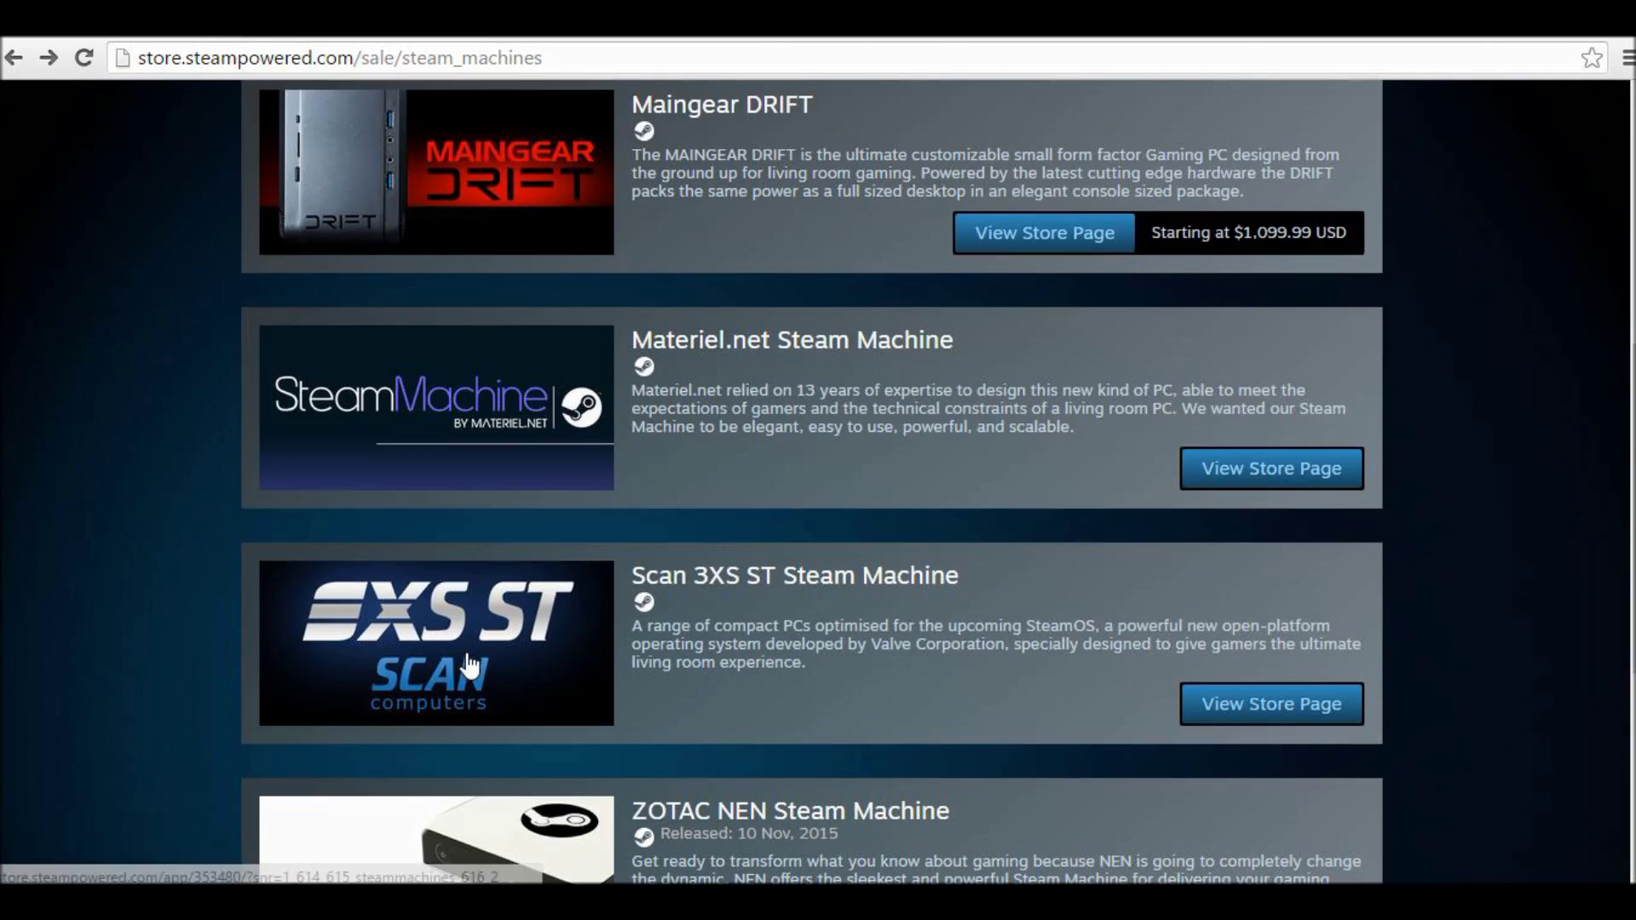
pyautogui.scroll(7, 467, 664)
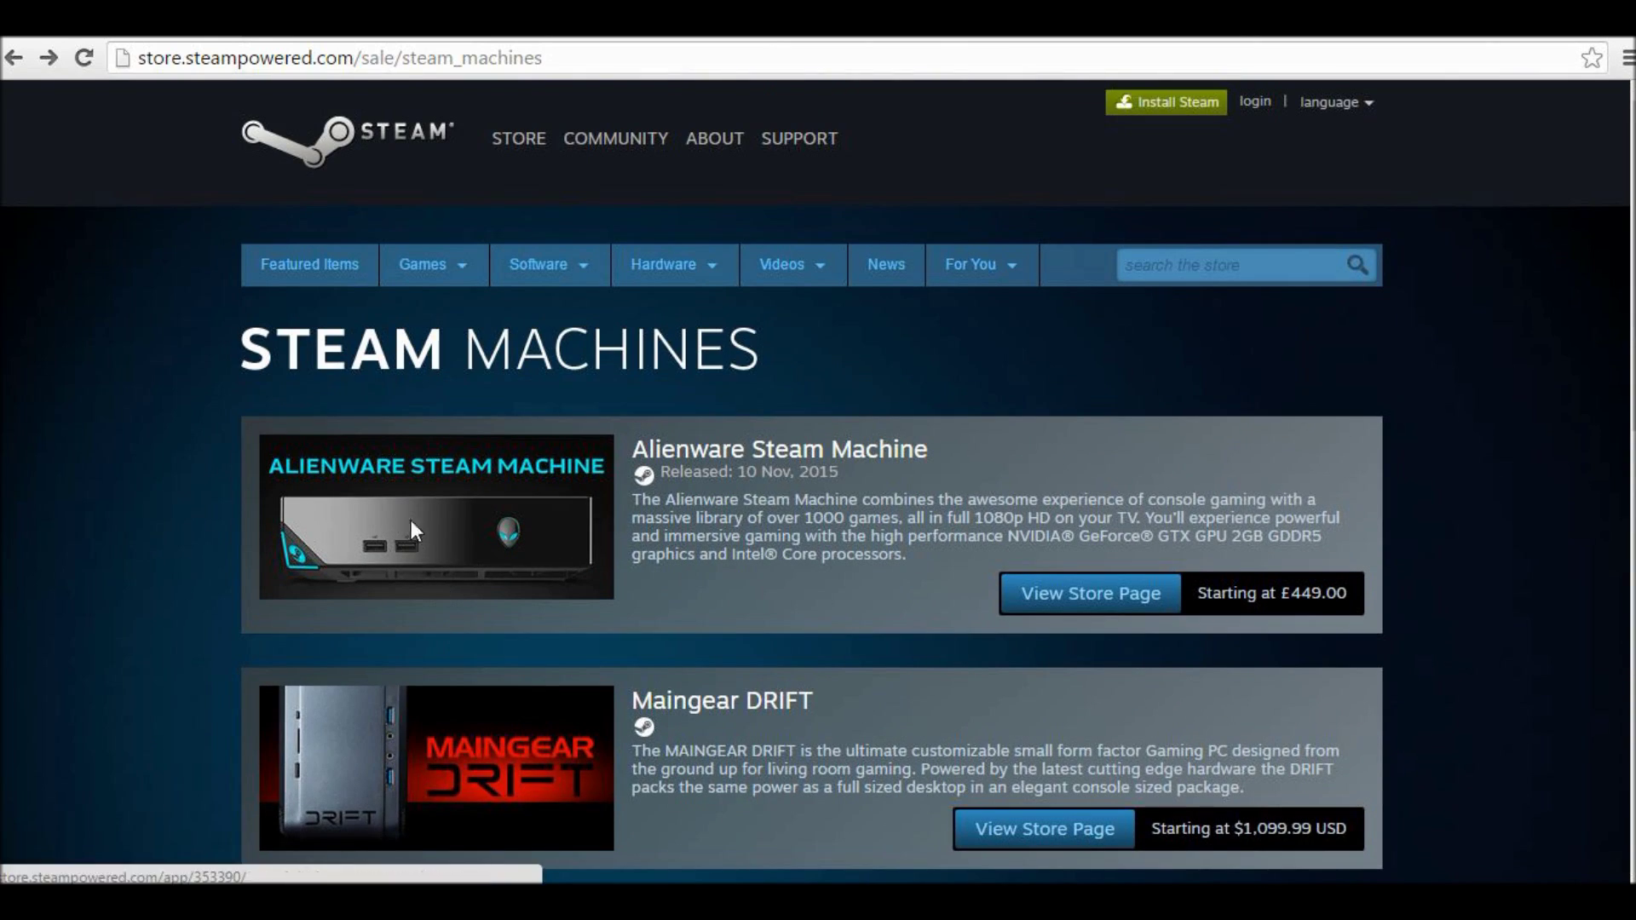
pyautogui.click(411, 523)
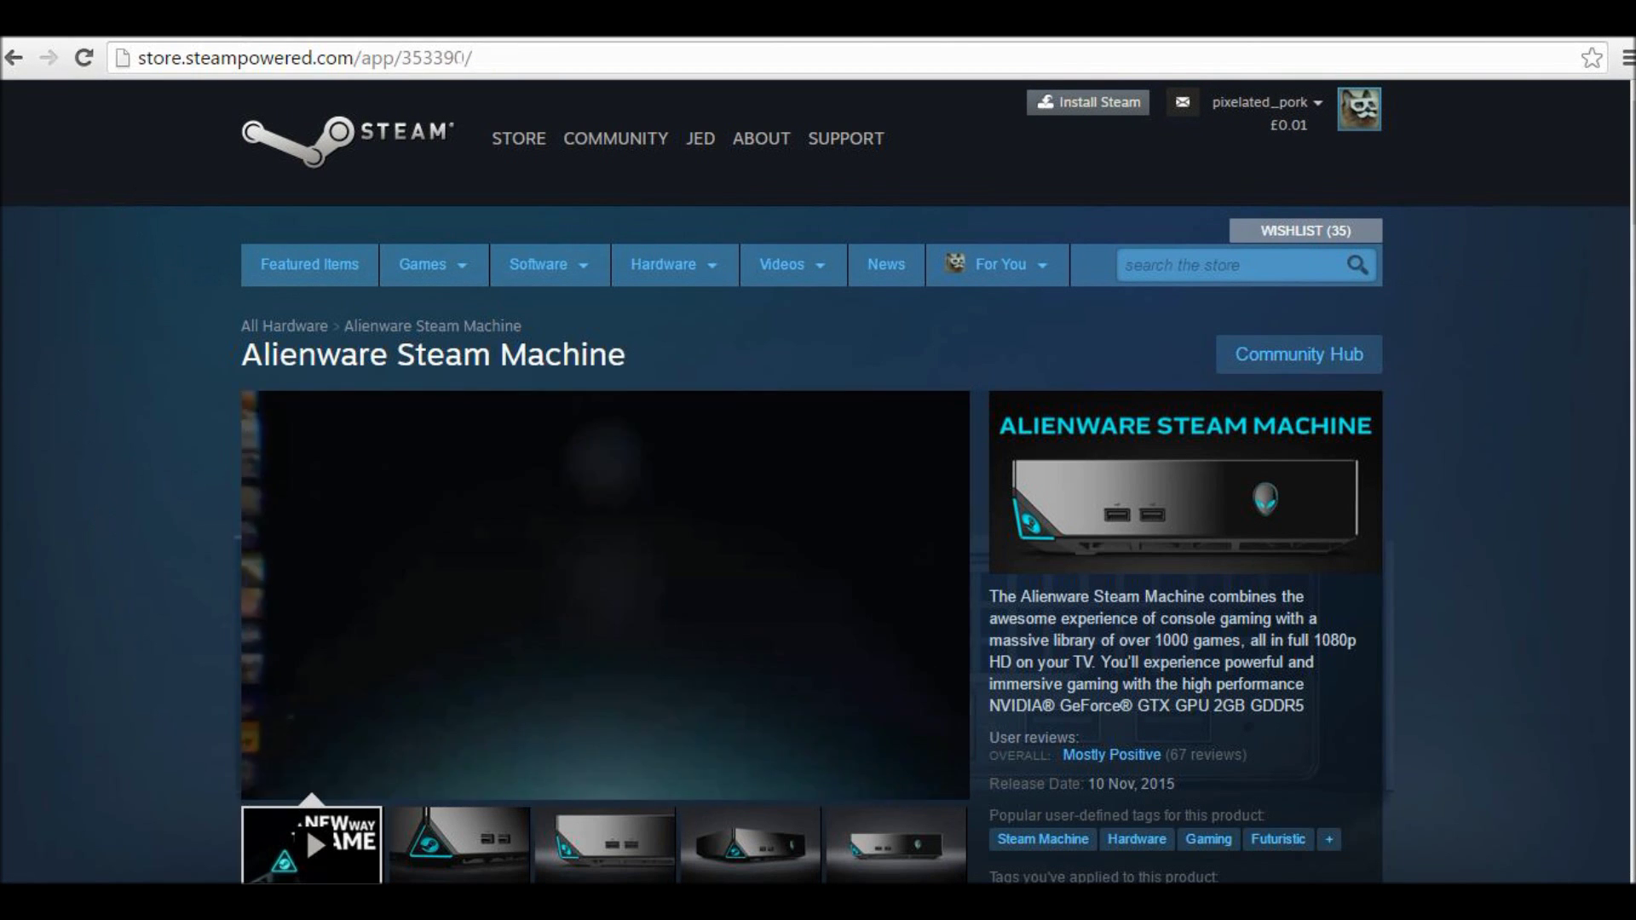
pyautogui.click(456, 57)
pyautogui.moveTo(465, 57); pyautogui.dragTo(404, 58)
pyautogui.hotkey('ctrl', 'c')
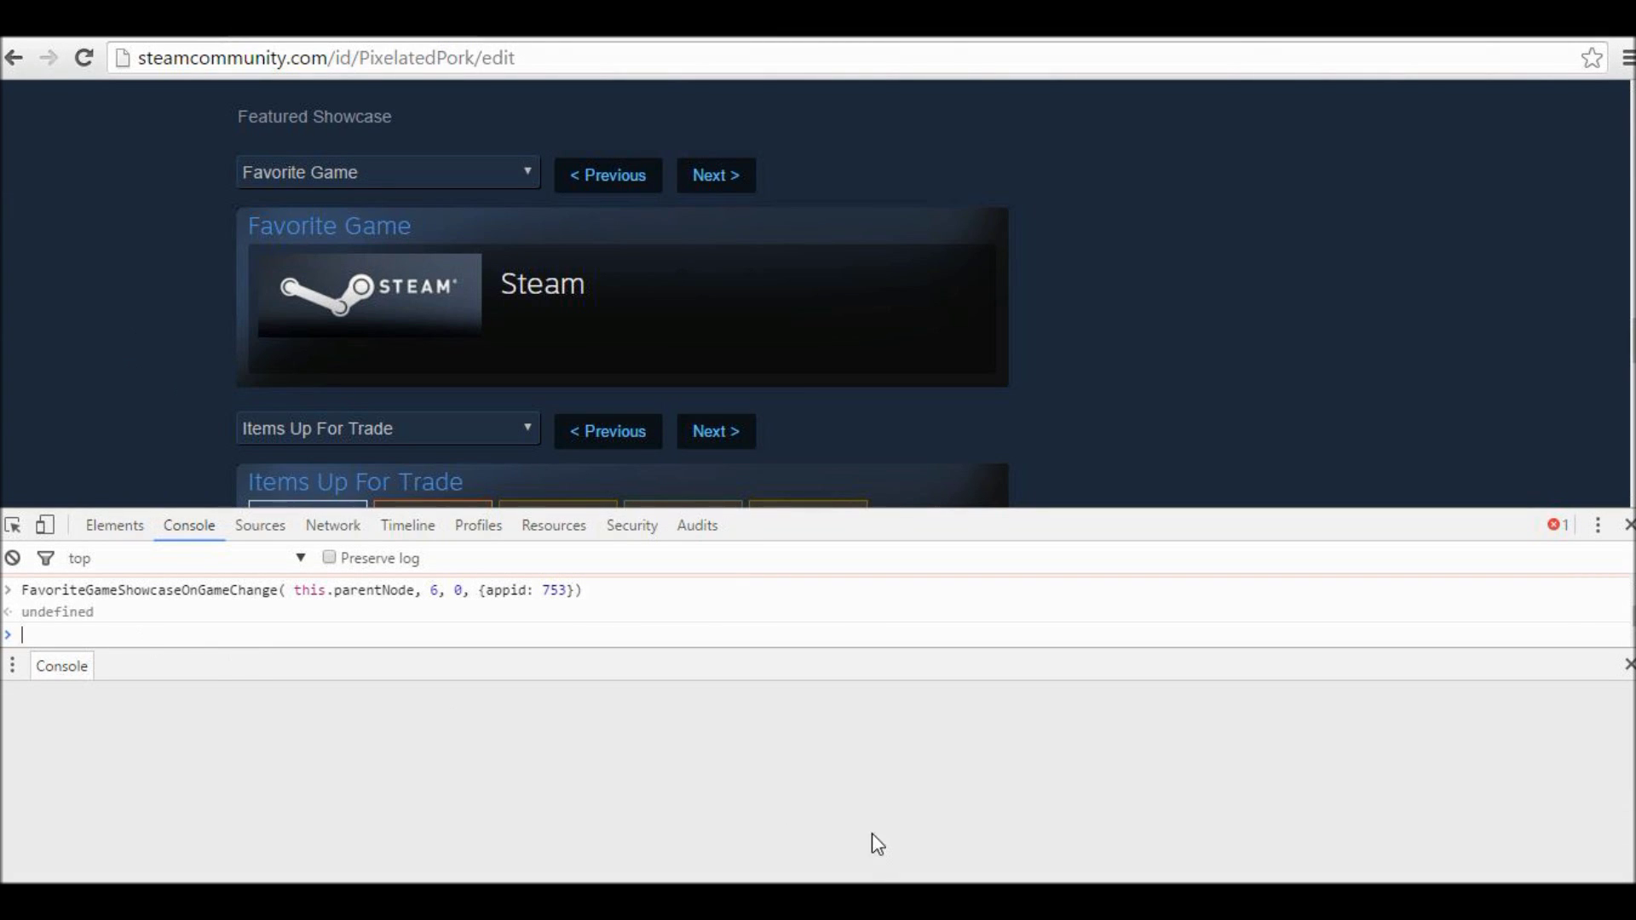
# In Word, replace app id 753 with 353390 and copy the edited command line
pyautogui.hotkey('alt', 'Tab')
pyautogui.click(1422, 538)
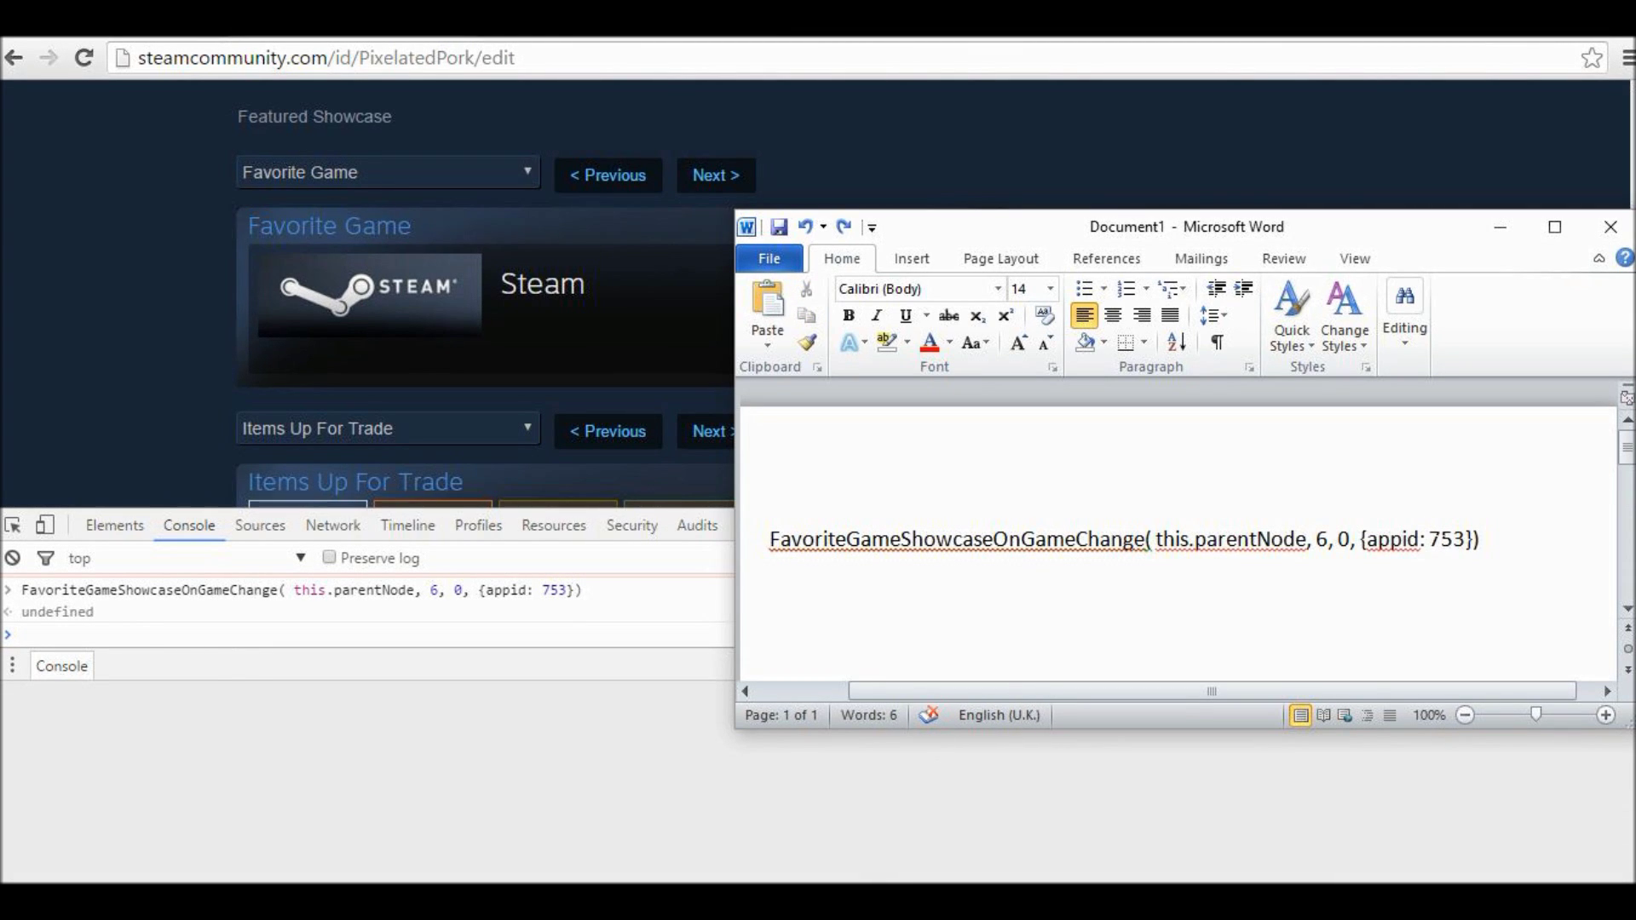
pyautogui.moveTo(1430, 539); pyautogui.dragTo(1466, 540)
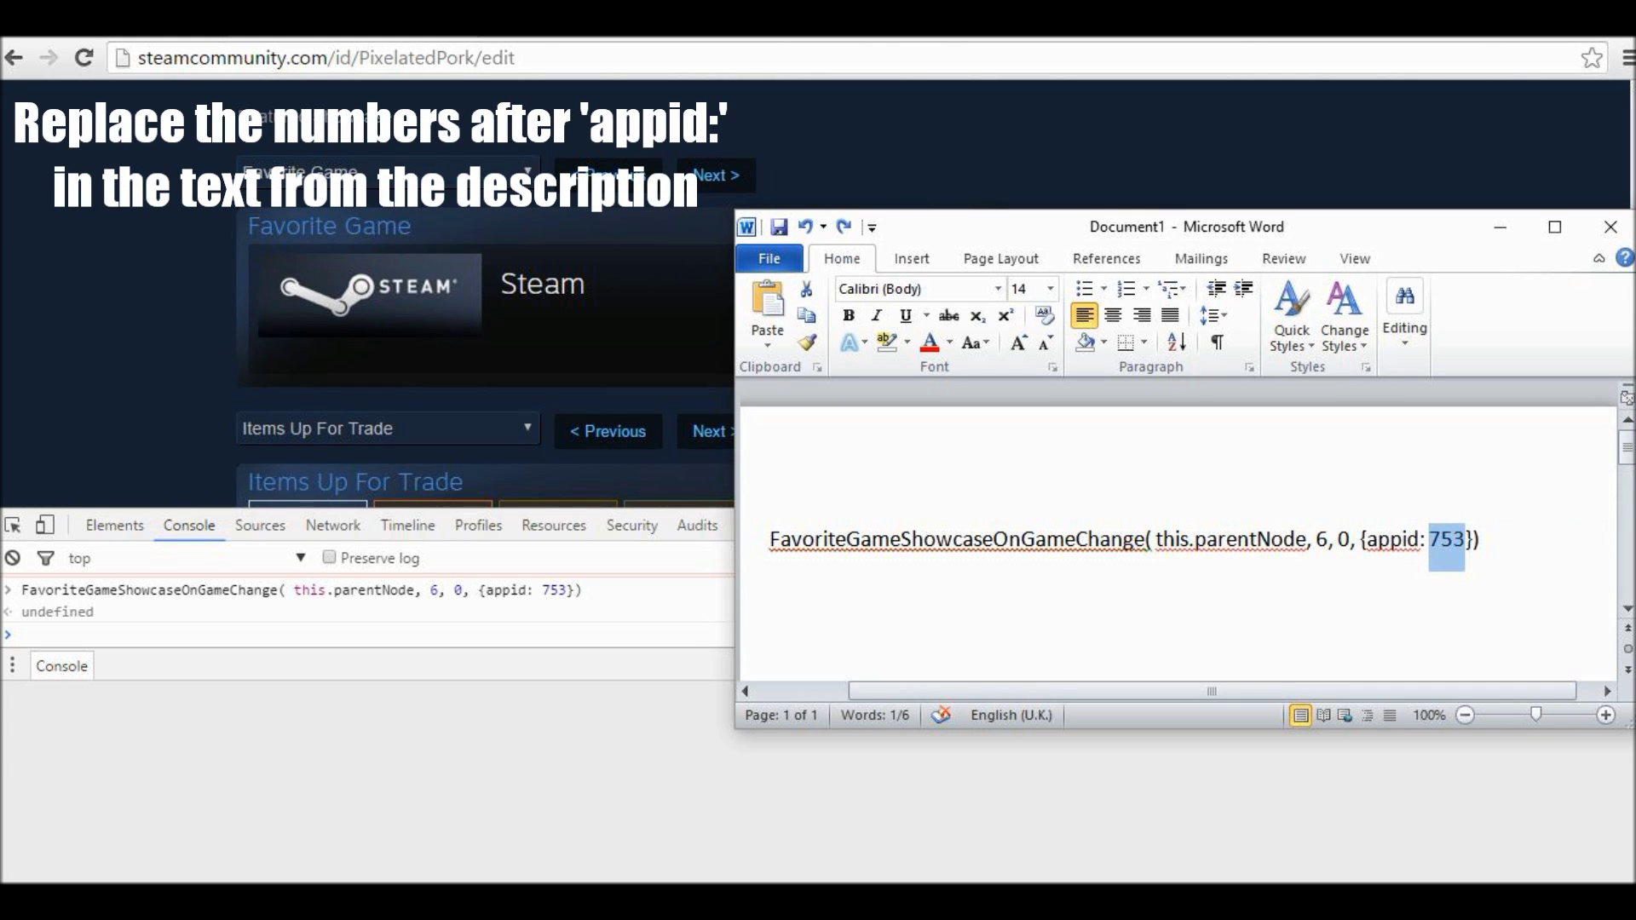
pyautogui.hotkey('ctrl', 'v')
pyautogui.moveTo(859, 572); pyautogui.dragTo(764, 535)
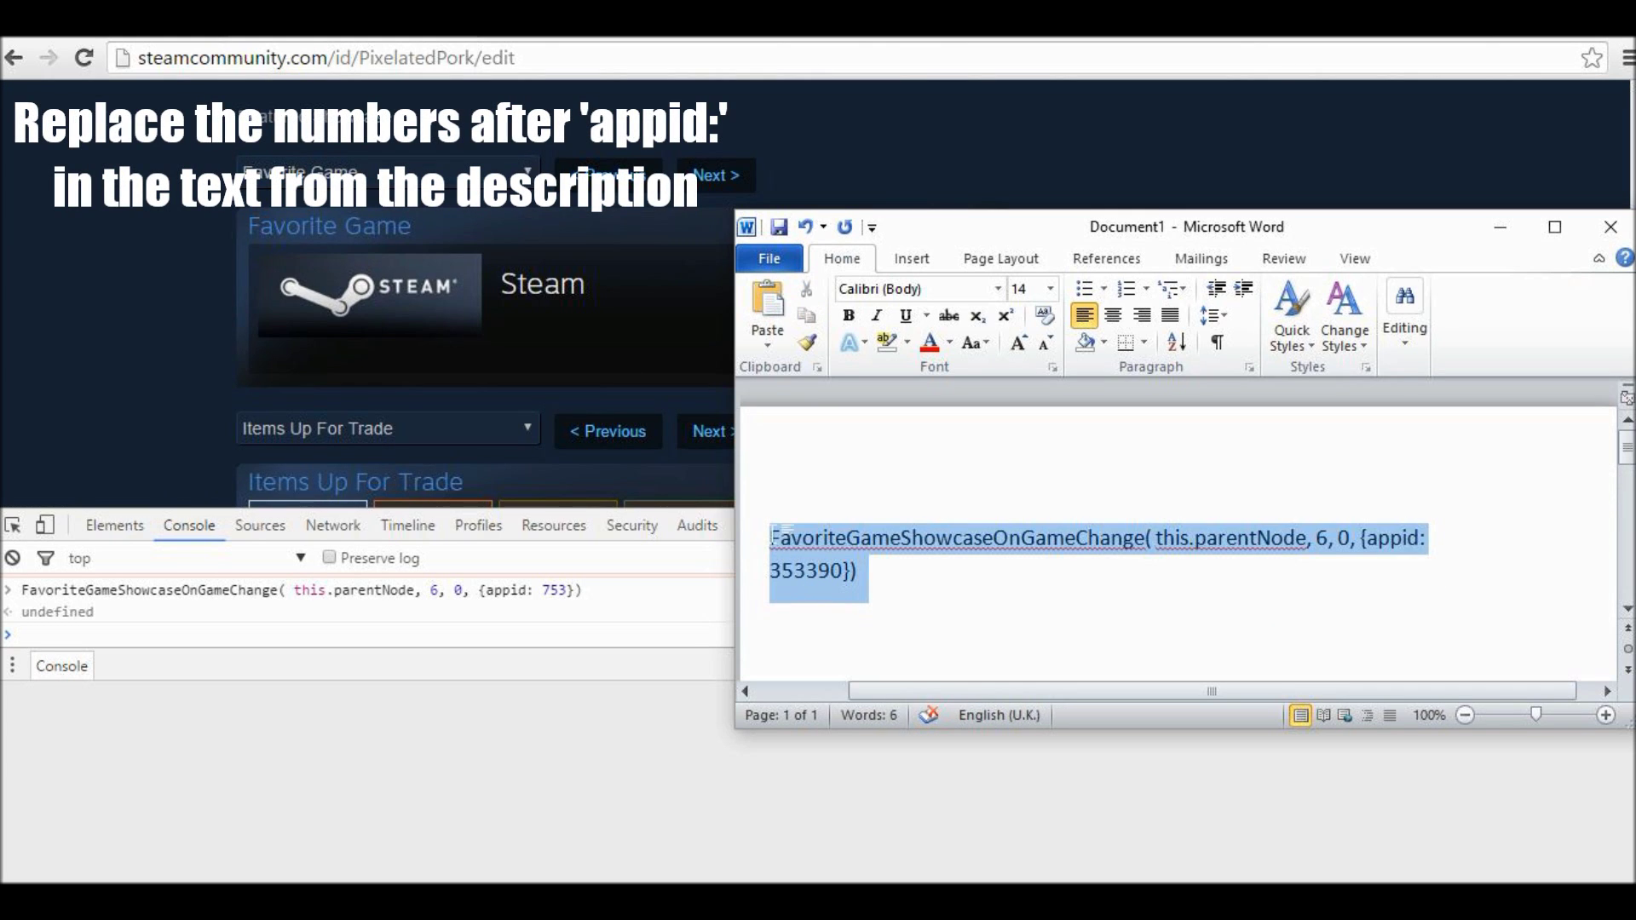
pyautogui.hotkey('ctrl', 'c')
# Run the 353390 command in the console to feature Alienware Steam Machine as Favorite Game
pyautogui.click(397, 634)
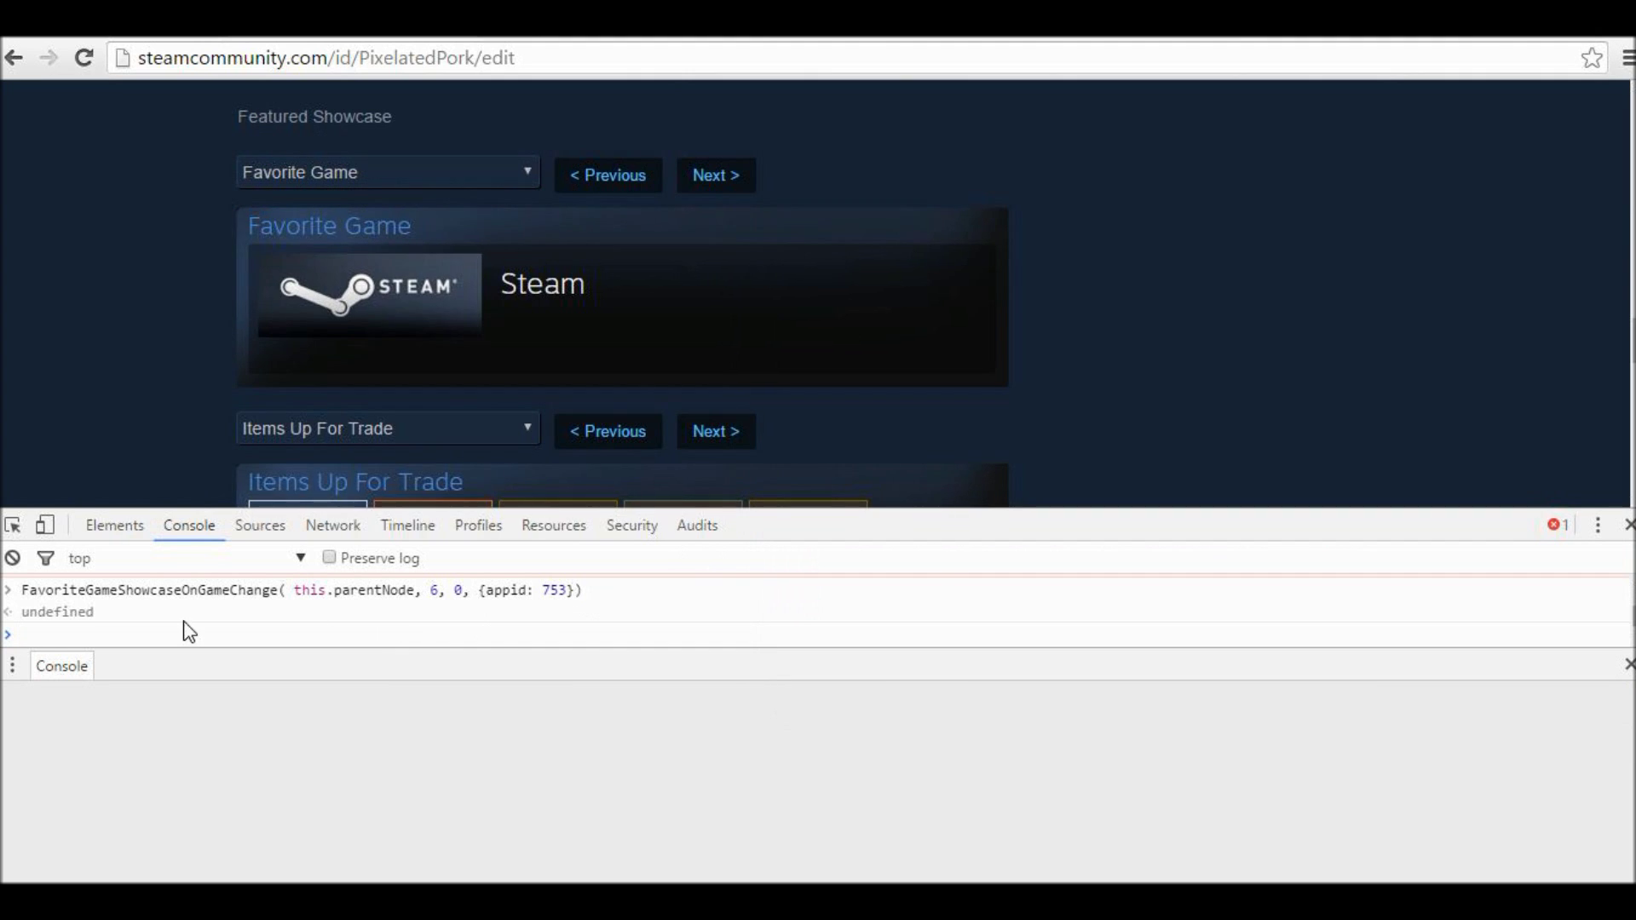
pyautogui.hotkey('ctrl', 'v')
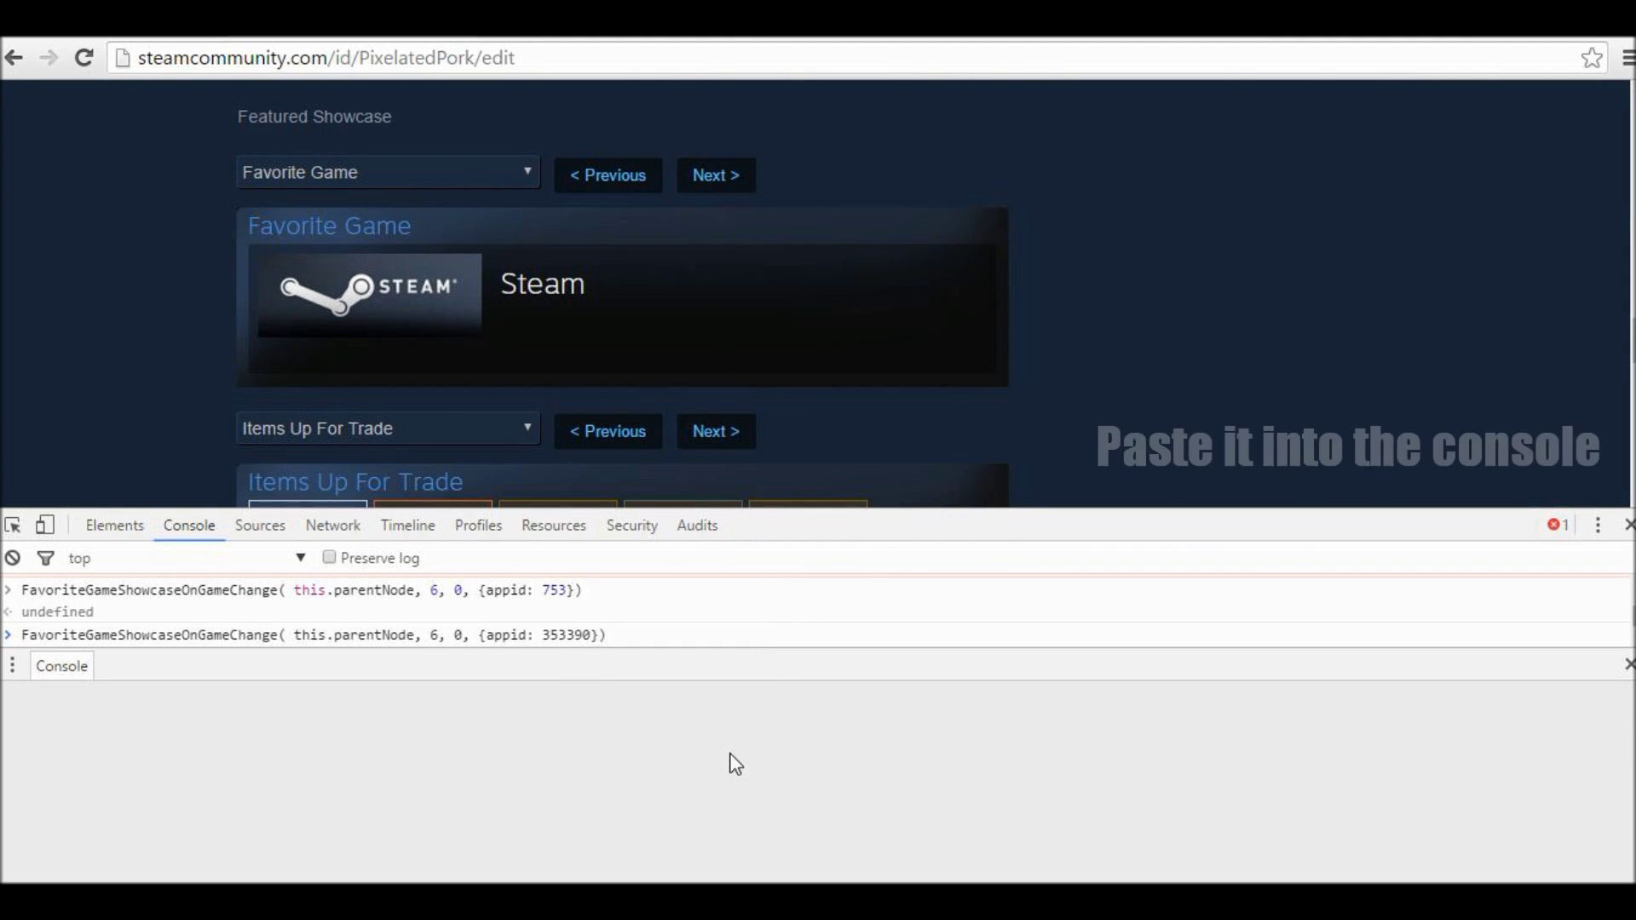
pyautogui.press('Return')
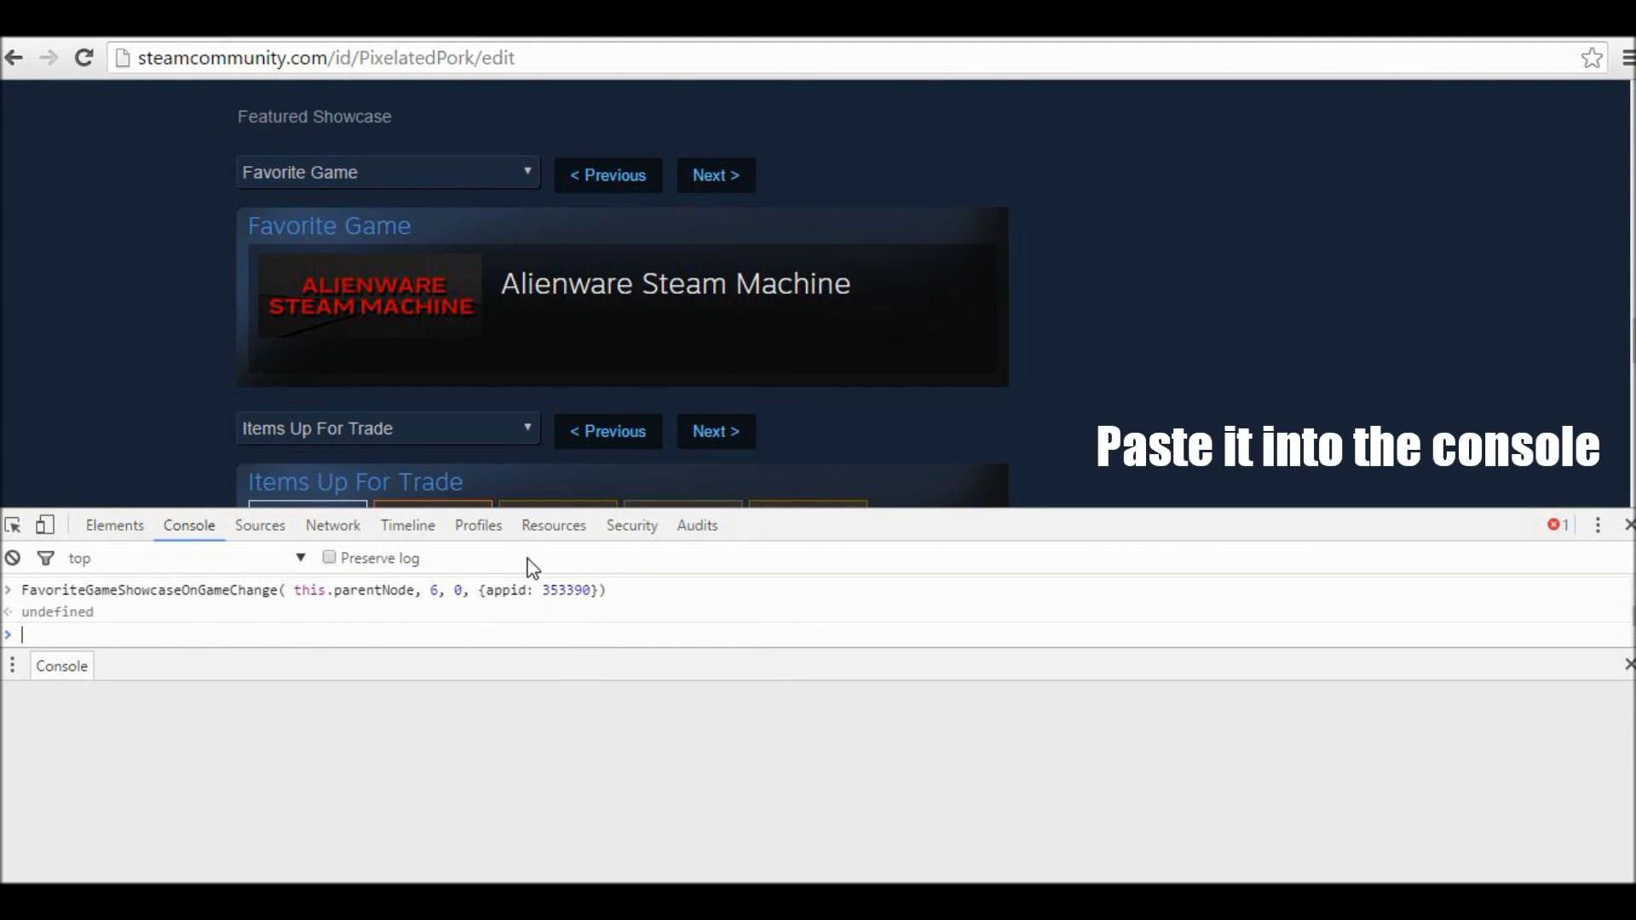
pyautogui.moveTo(676, 321)
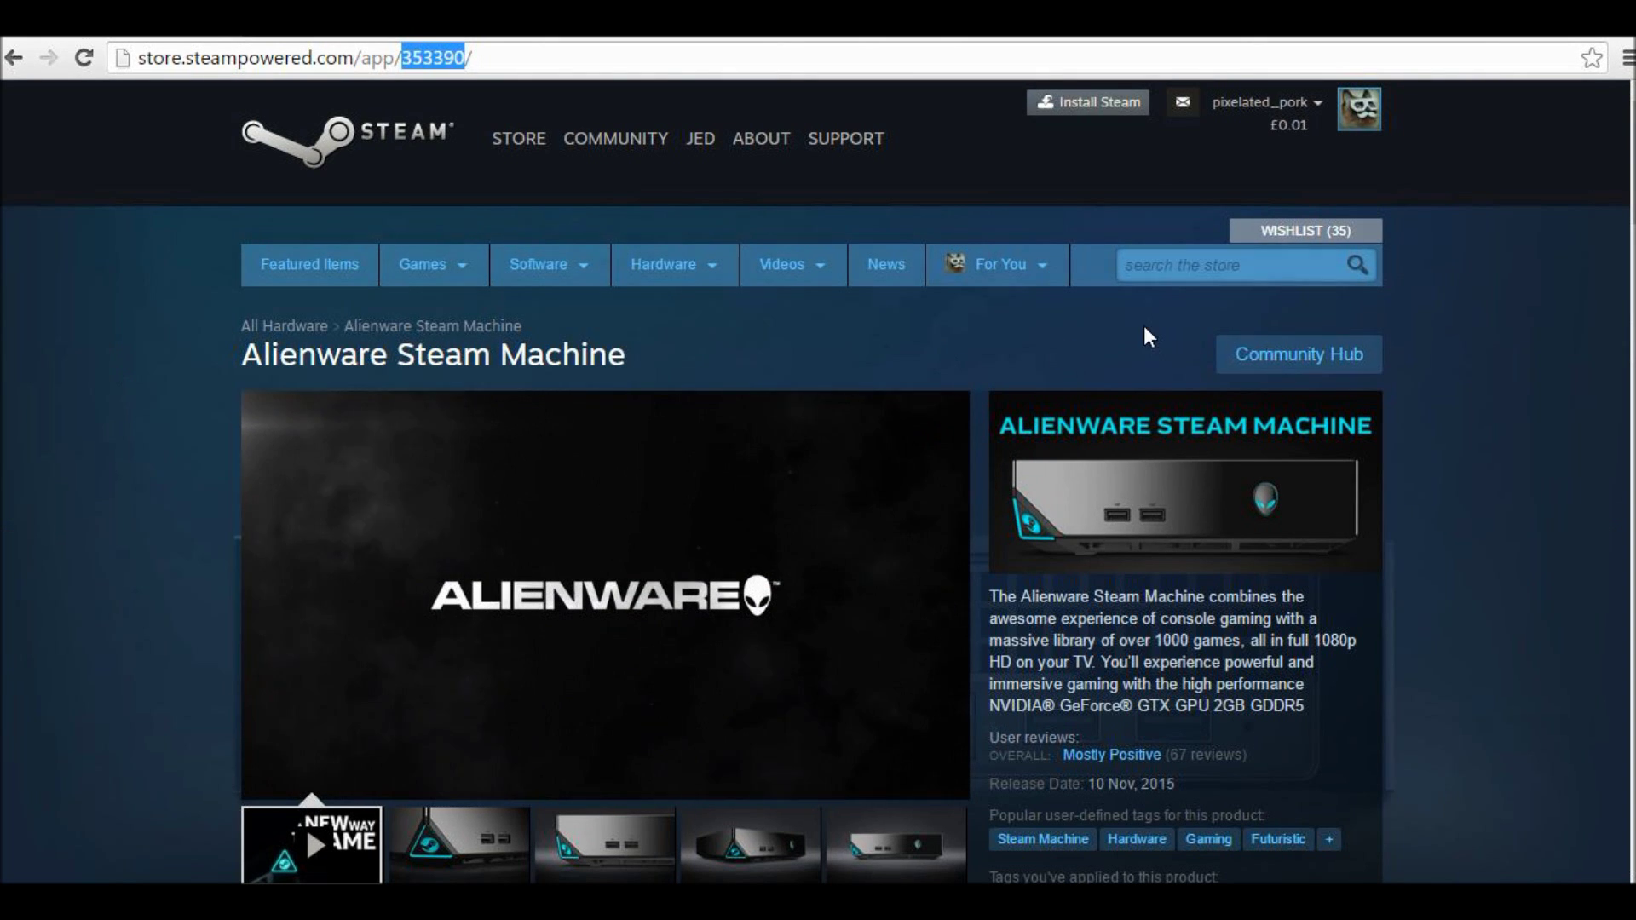
pyautogui.click(1160, 267)
# Open Grand Theft Auto V's store page past the age check and select its app id 271590
pyautogui.write('gecheck/a')
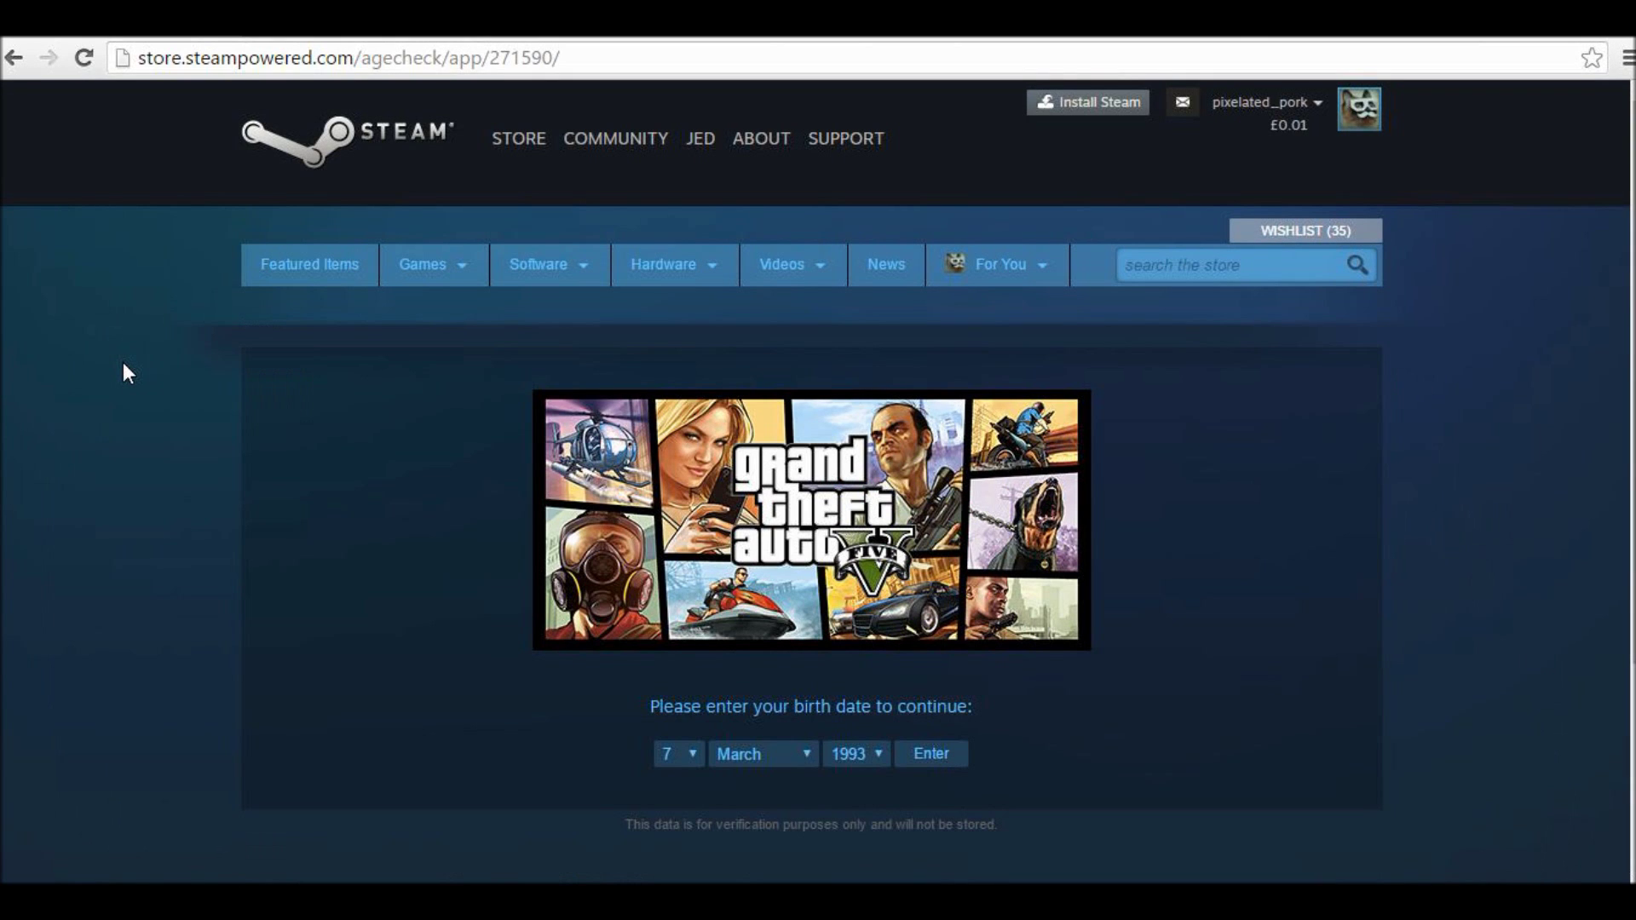
pyautogui.click(924, 753)
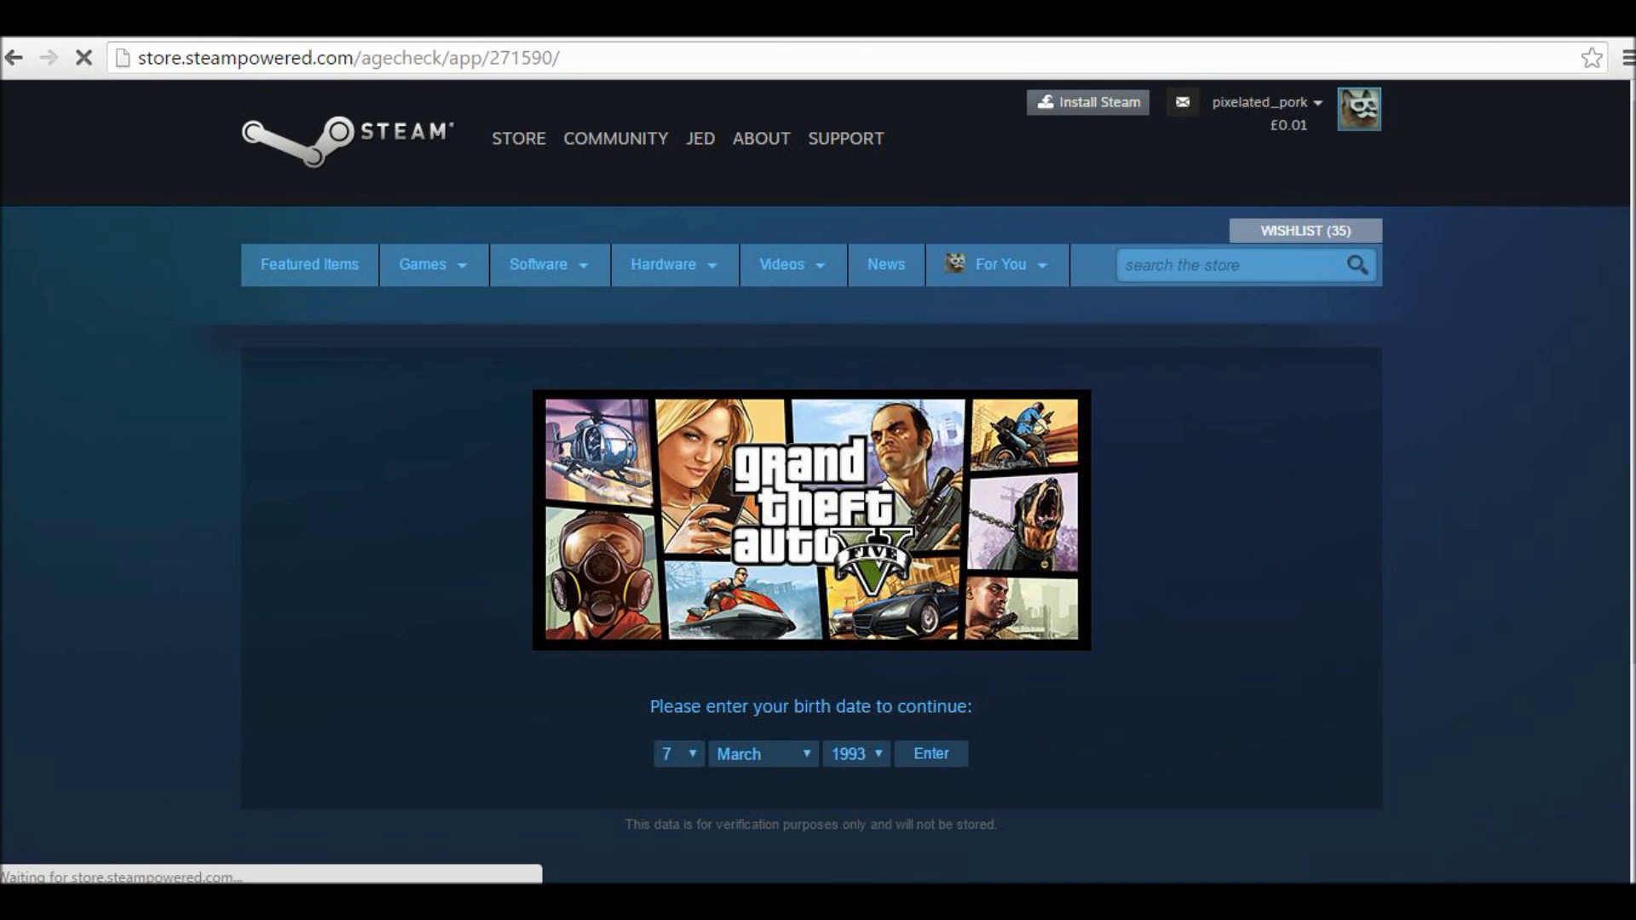
pyautogui.moveTo(464, 58); pyautogui.dragTo(408, 58)
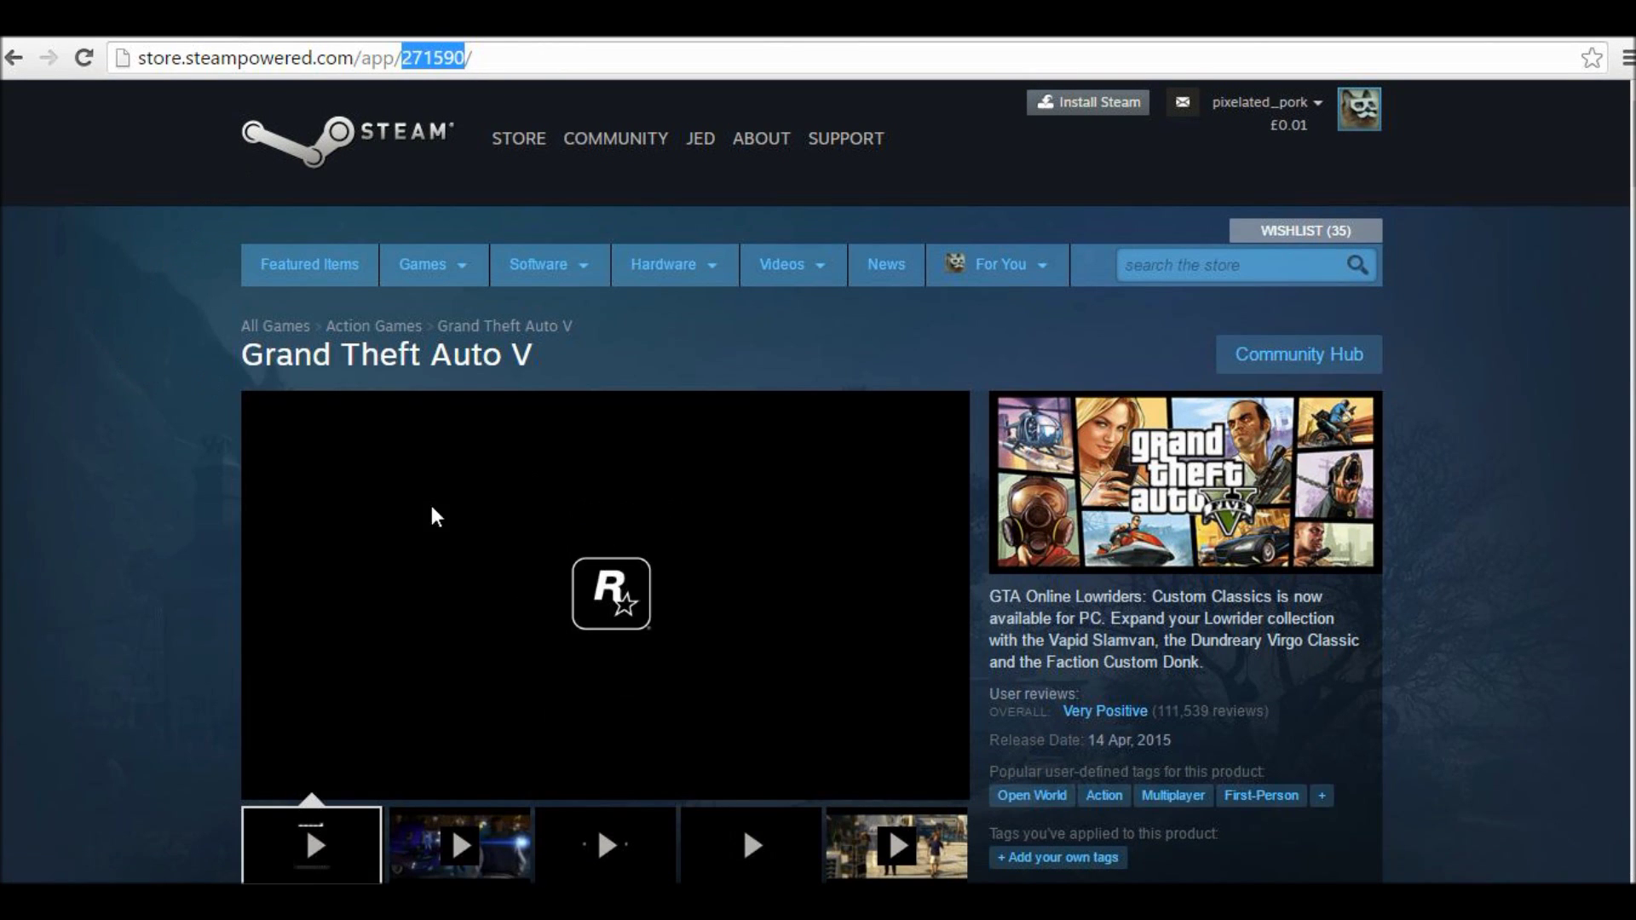
# In Word, change the command's app id from 353390 to 271590 and cut the line
pyautogui.hotkey('alt', 'Tab')
pyautogui.click(857, 570)
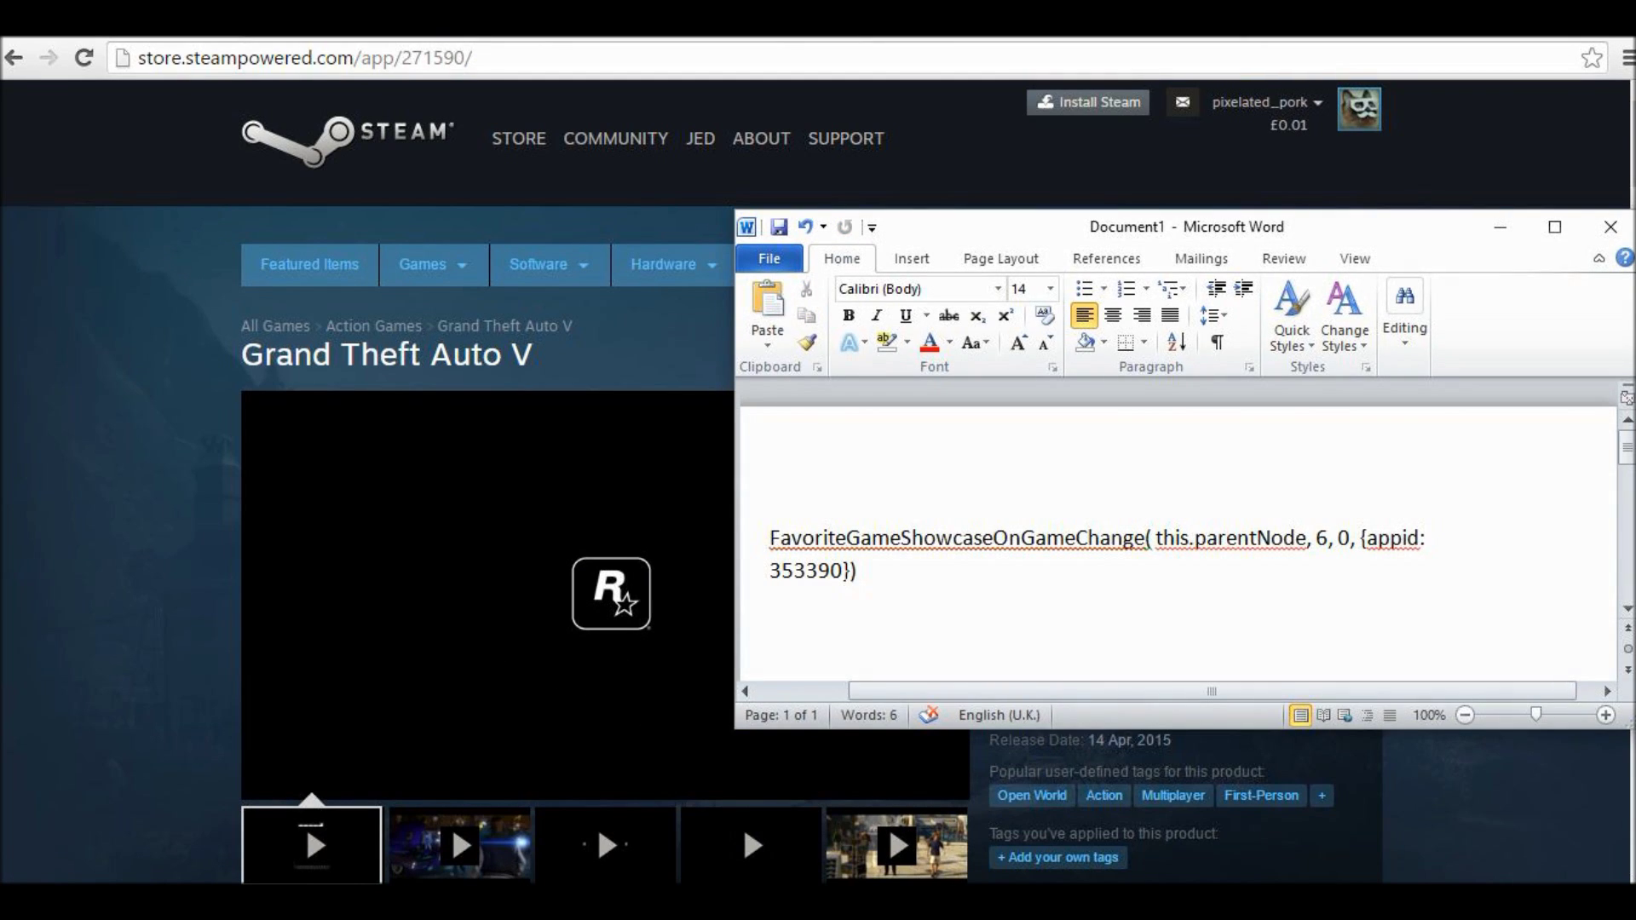
pyautogui.press('Left')
pyautogui.press('Left')
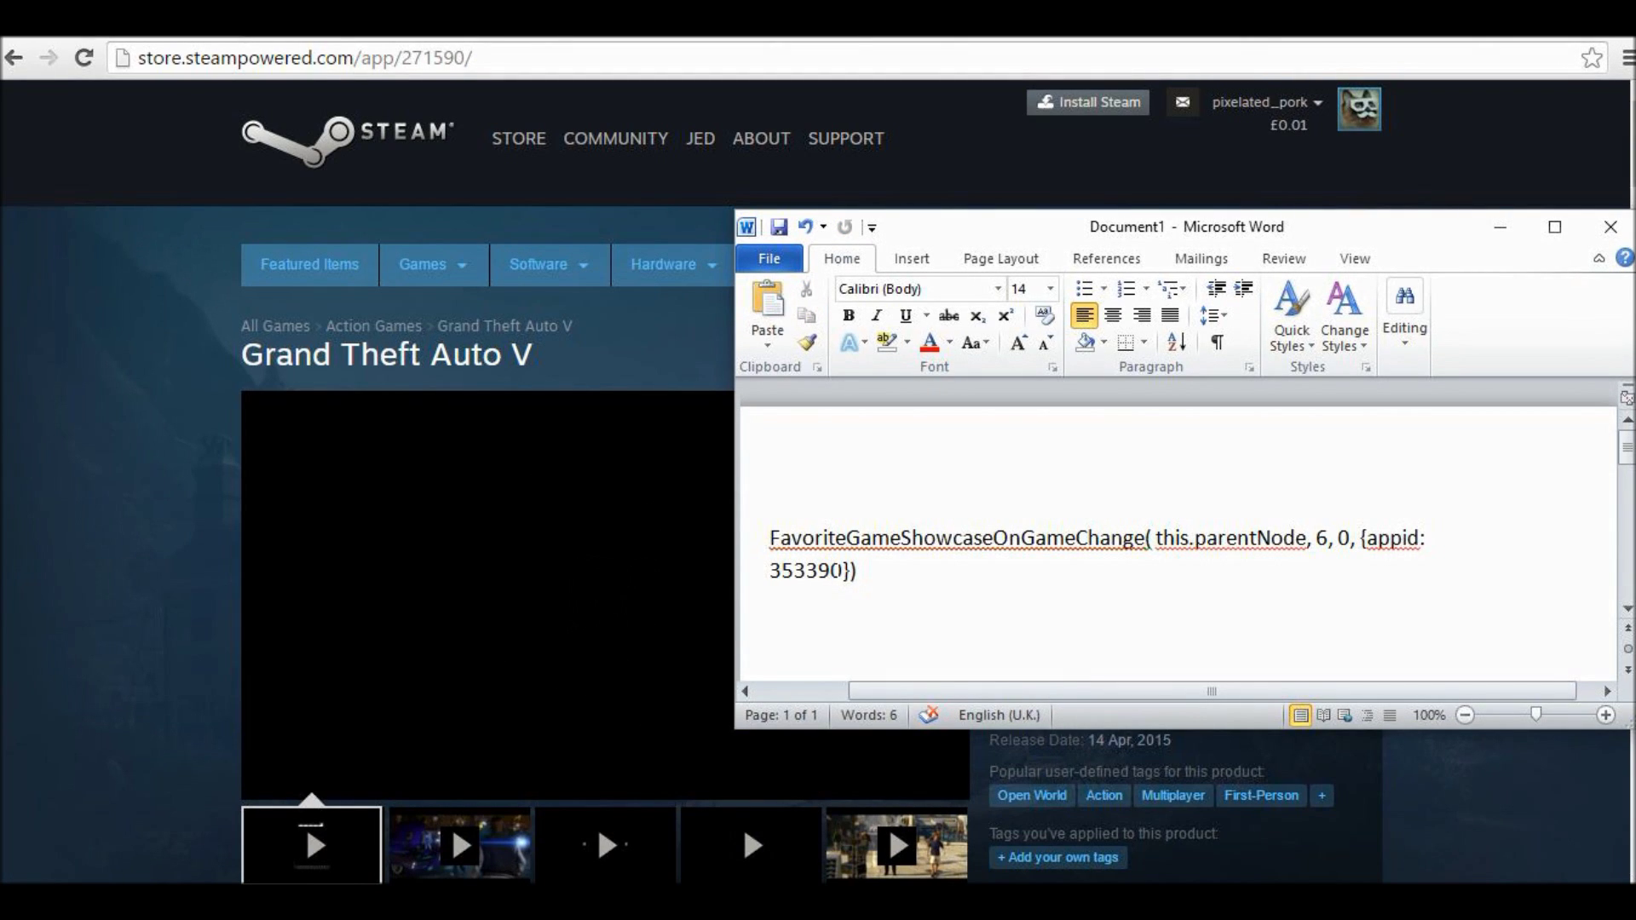
pyautogui.press('Right')
pyautogui.press('BackSpace')
pyautogui.press('BackSpace')
pyautogui.press('BackSpace')
pyautogui.press('BackSpace')
pyautogui.press('BackSpace')
pyautogui.press('BackSpace')
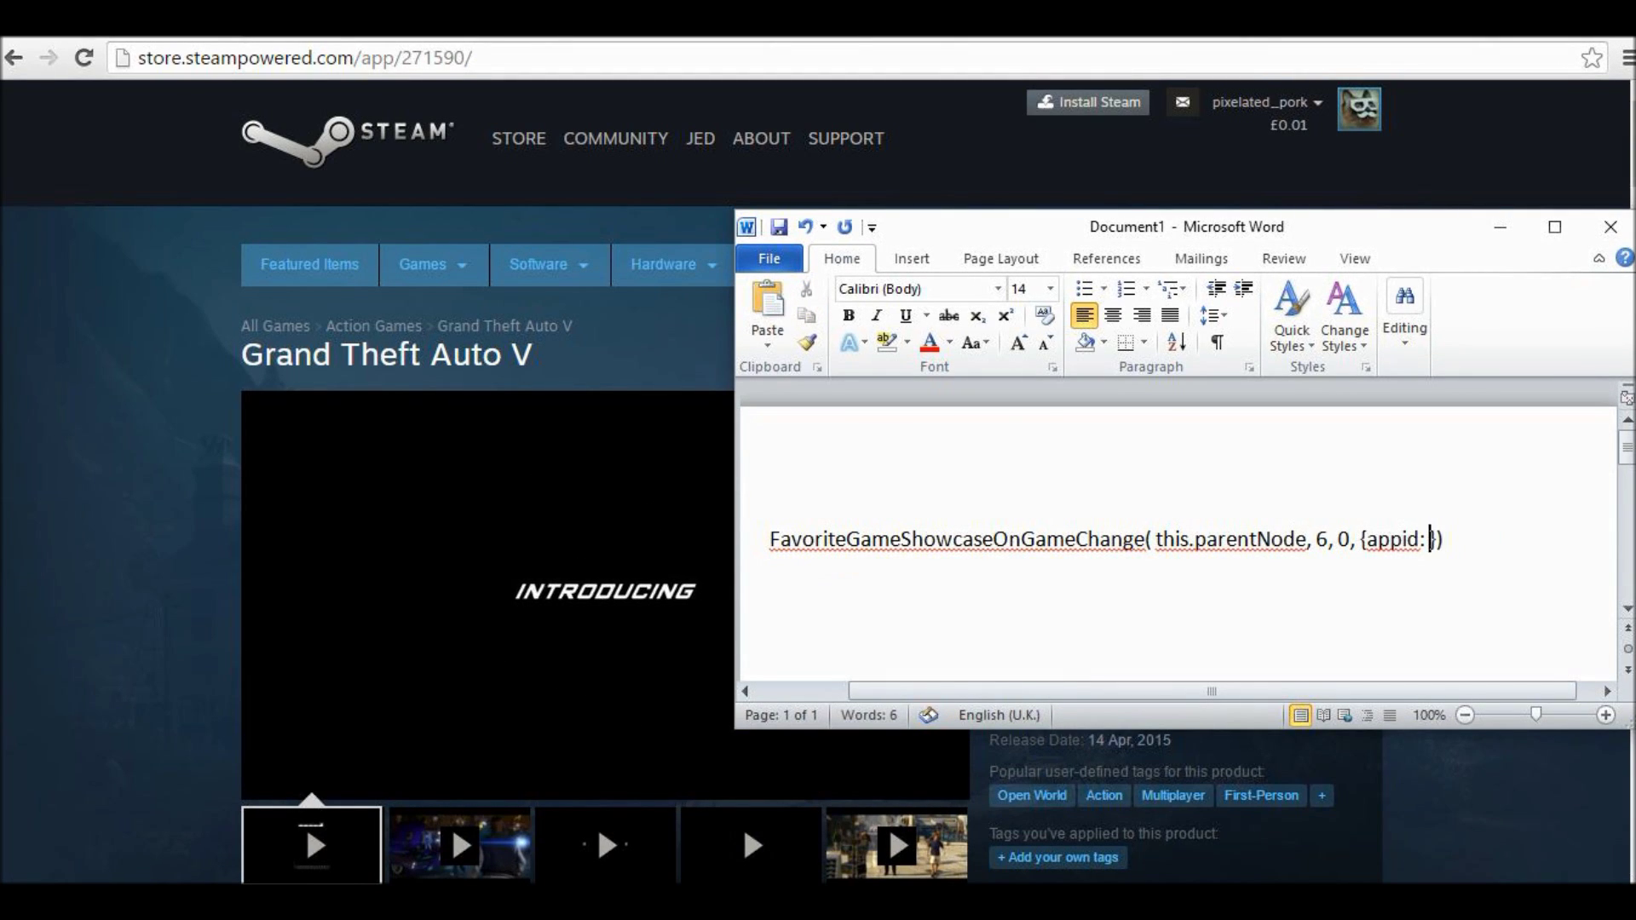
pyautogui.write('271590')
pyautogui.moveTo(857, 570); pyautogui.dragTo(778, 492)
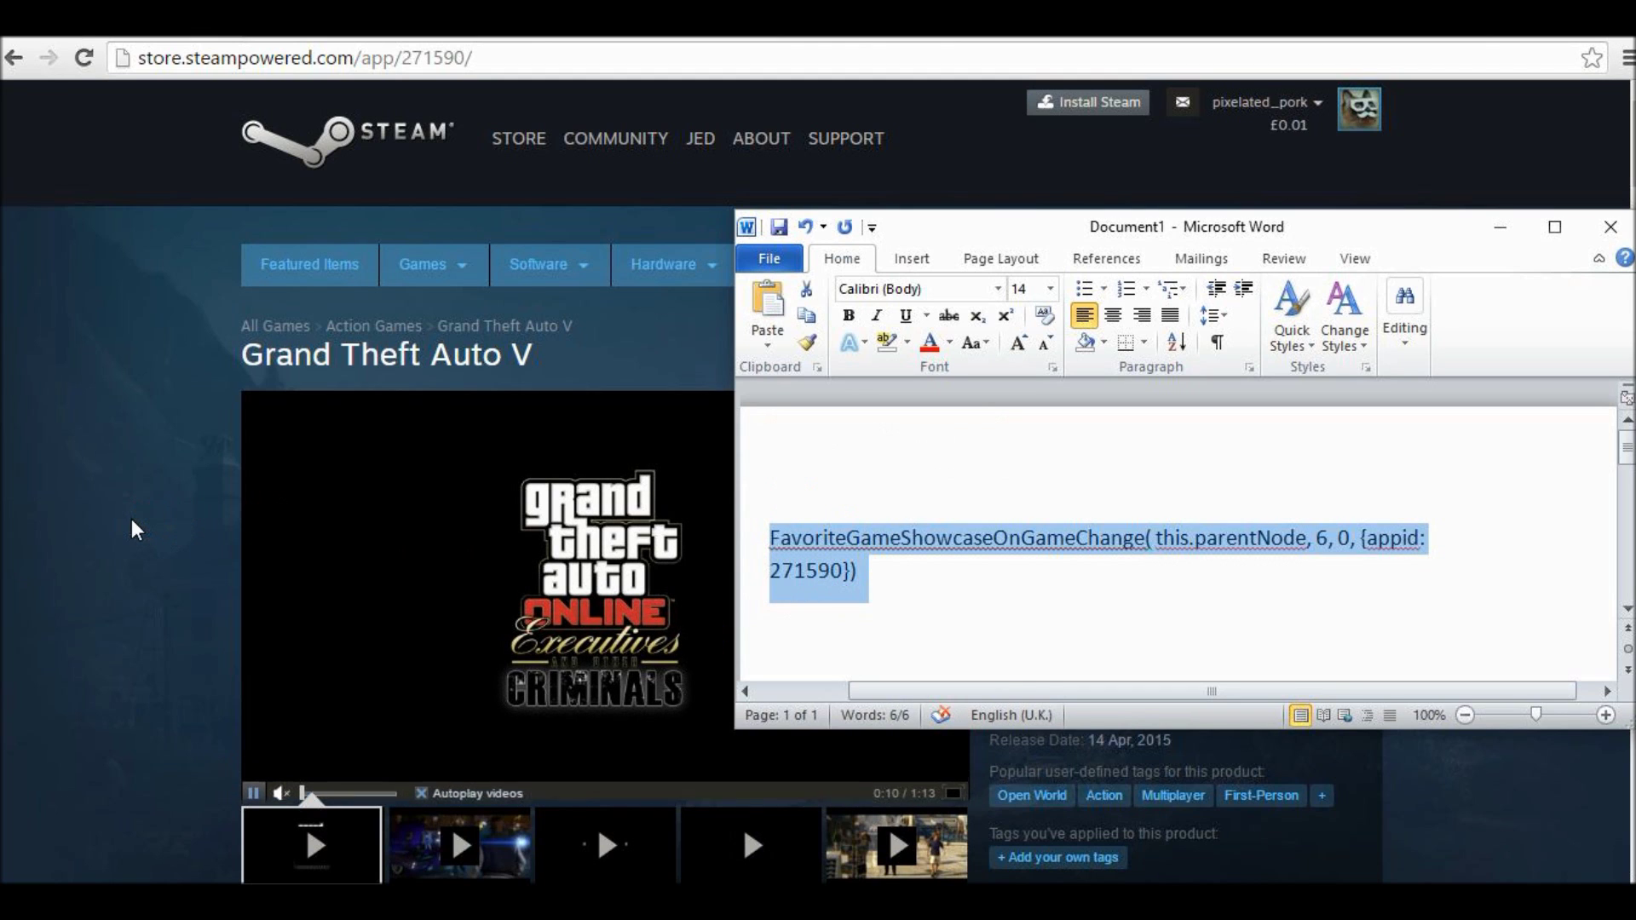
pyautogui.hotkey('ctrl', 'x')
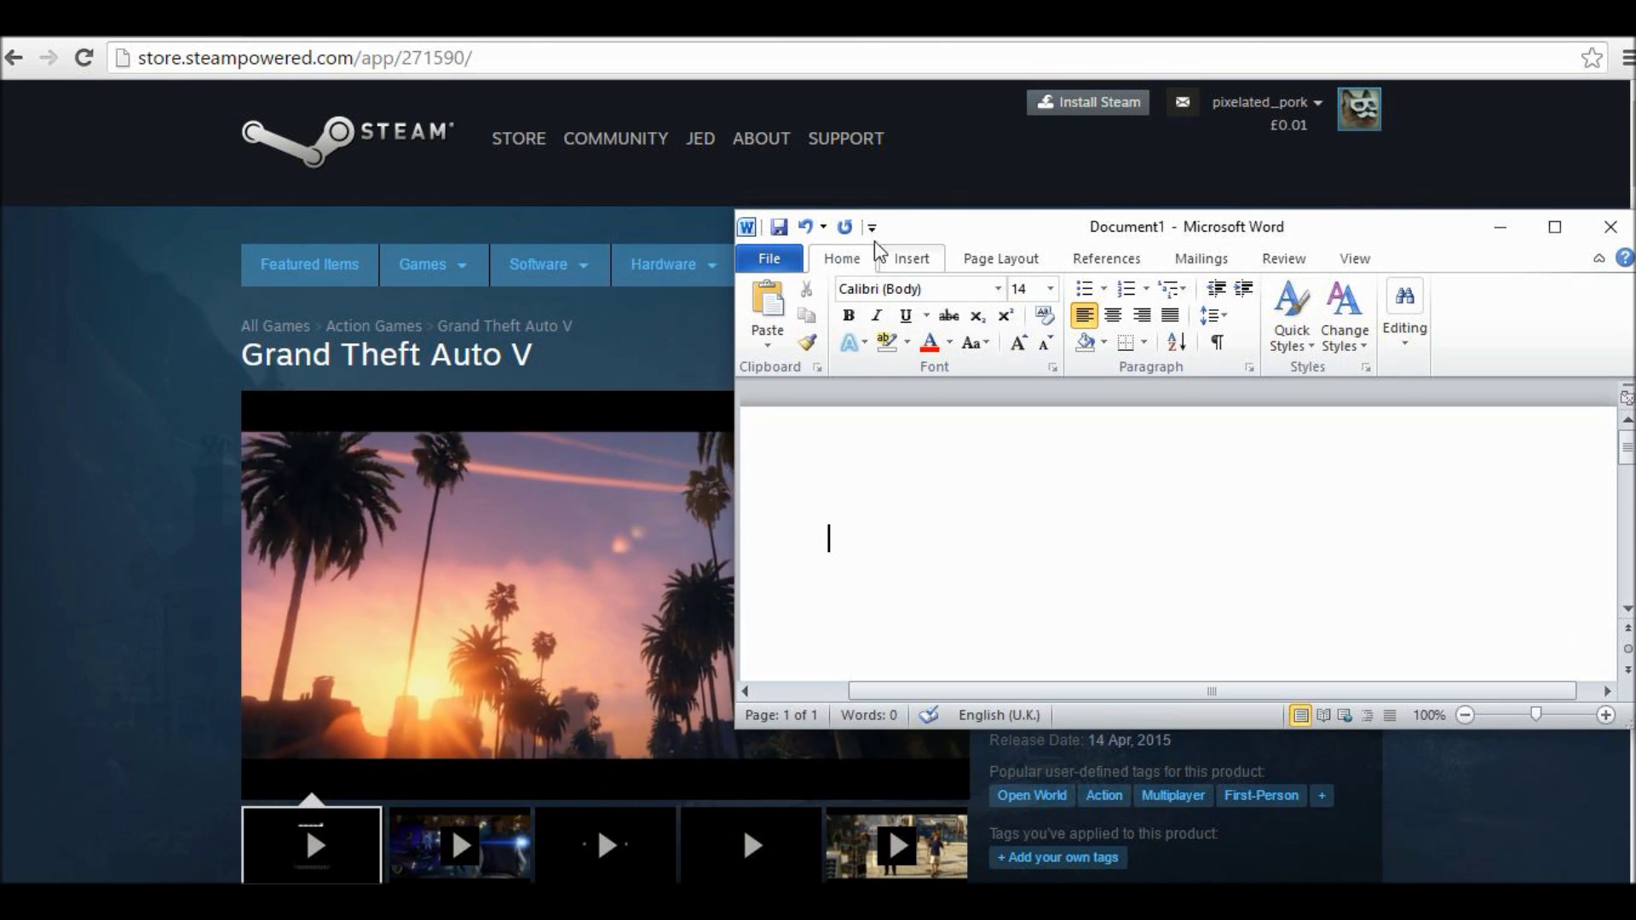
# Run the 271590 command in the console, making Grand Theft Auto V the Favorite Game
pyautogui.click(801, 229)
pyautogui.click(131, 381)
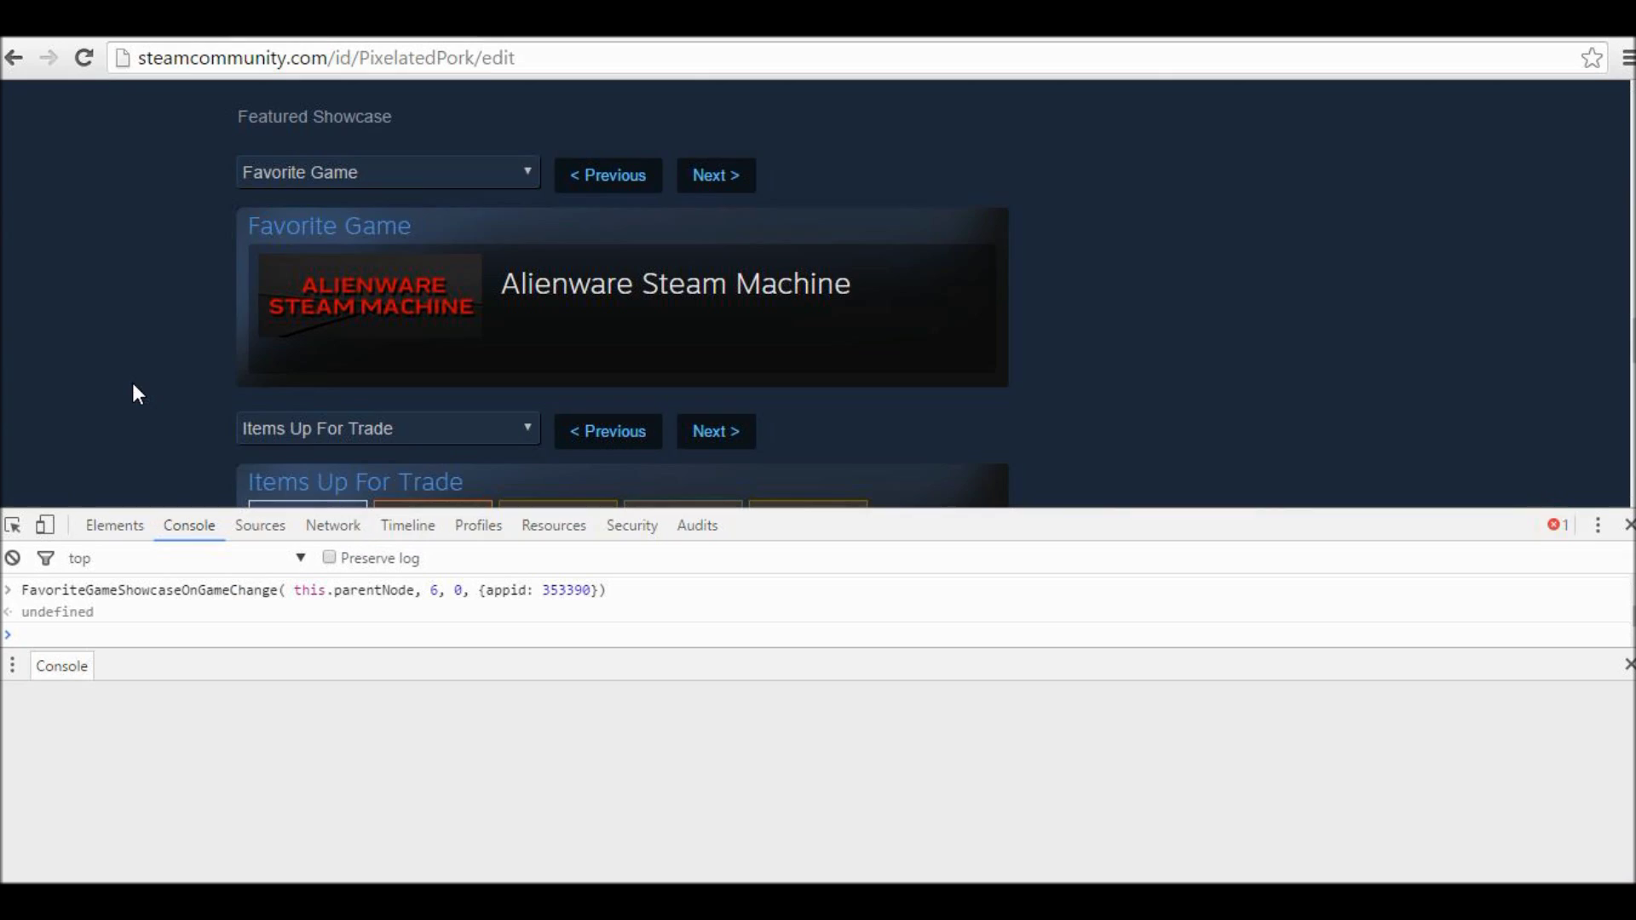
pyautogui.click(213, 635)
pyautogui.hotkey('ctrl', 'v')
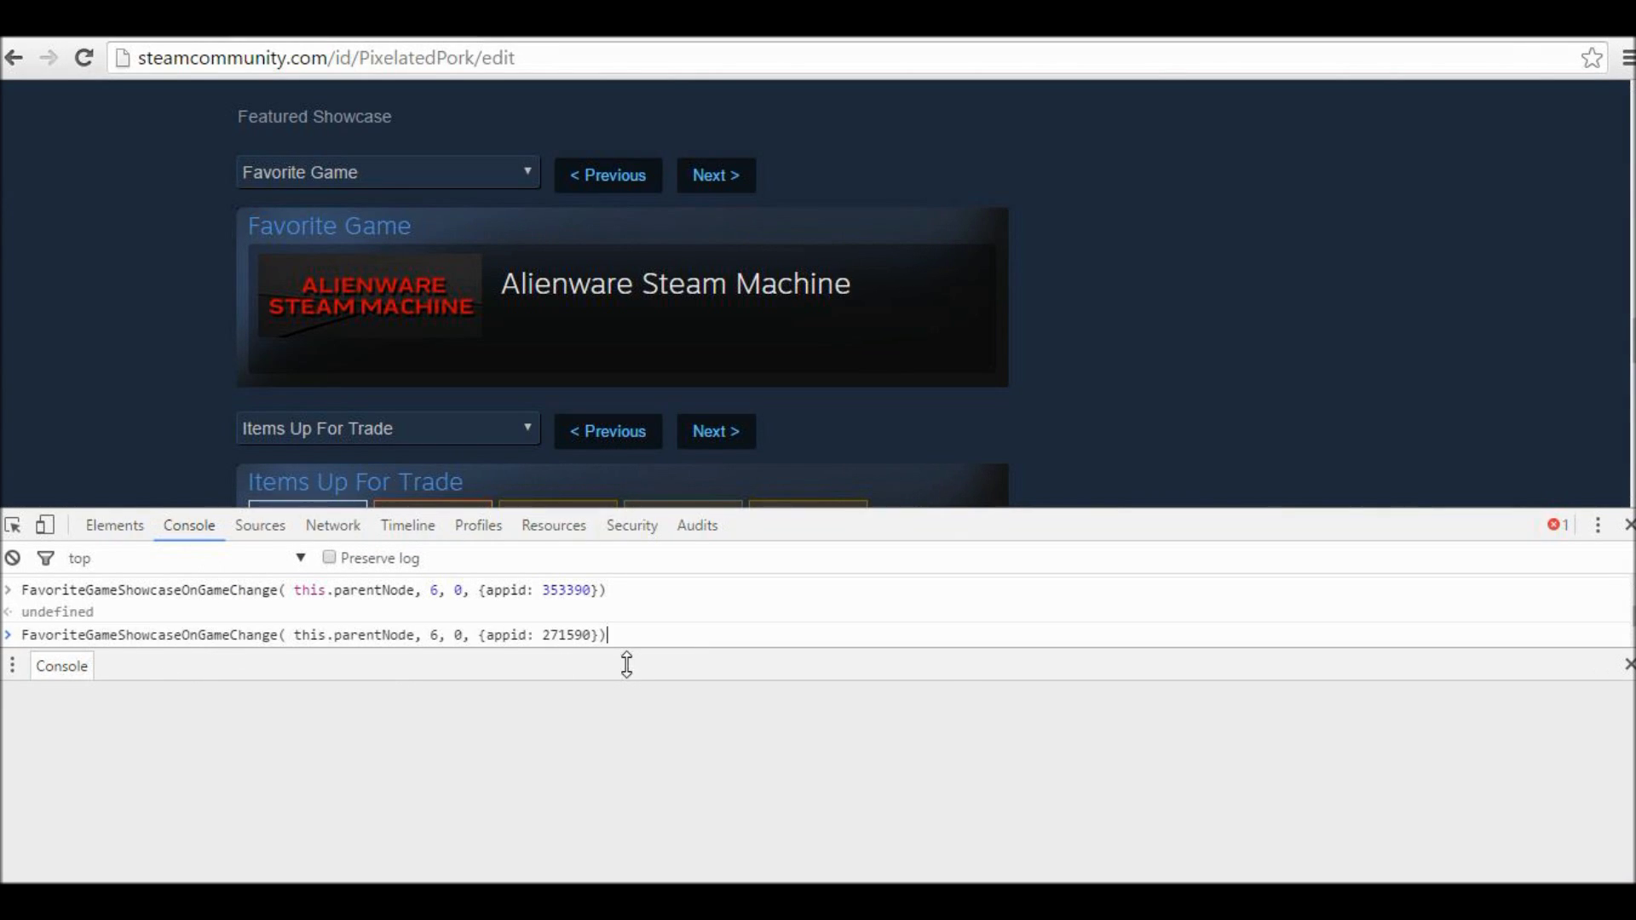
pyautogui.press('Return')
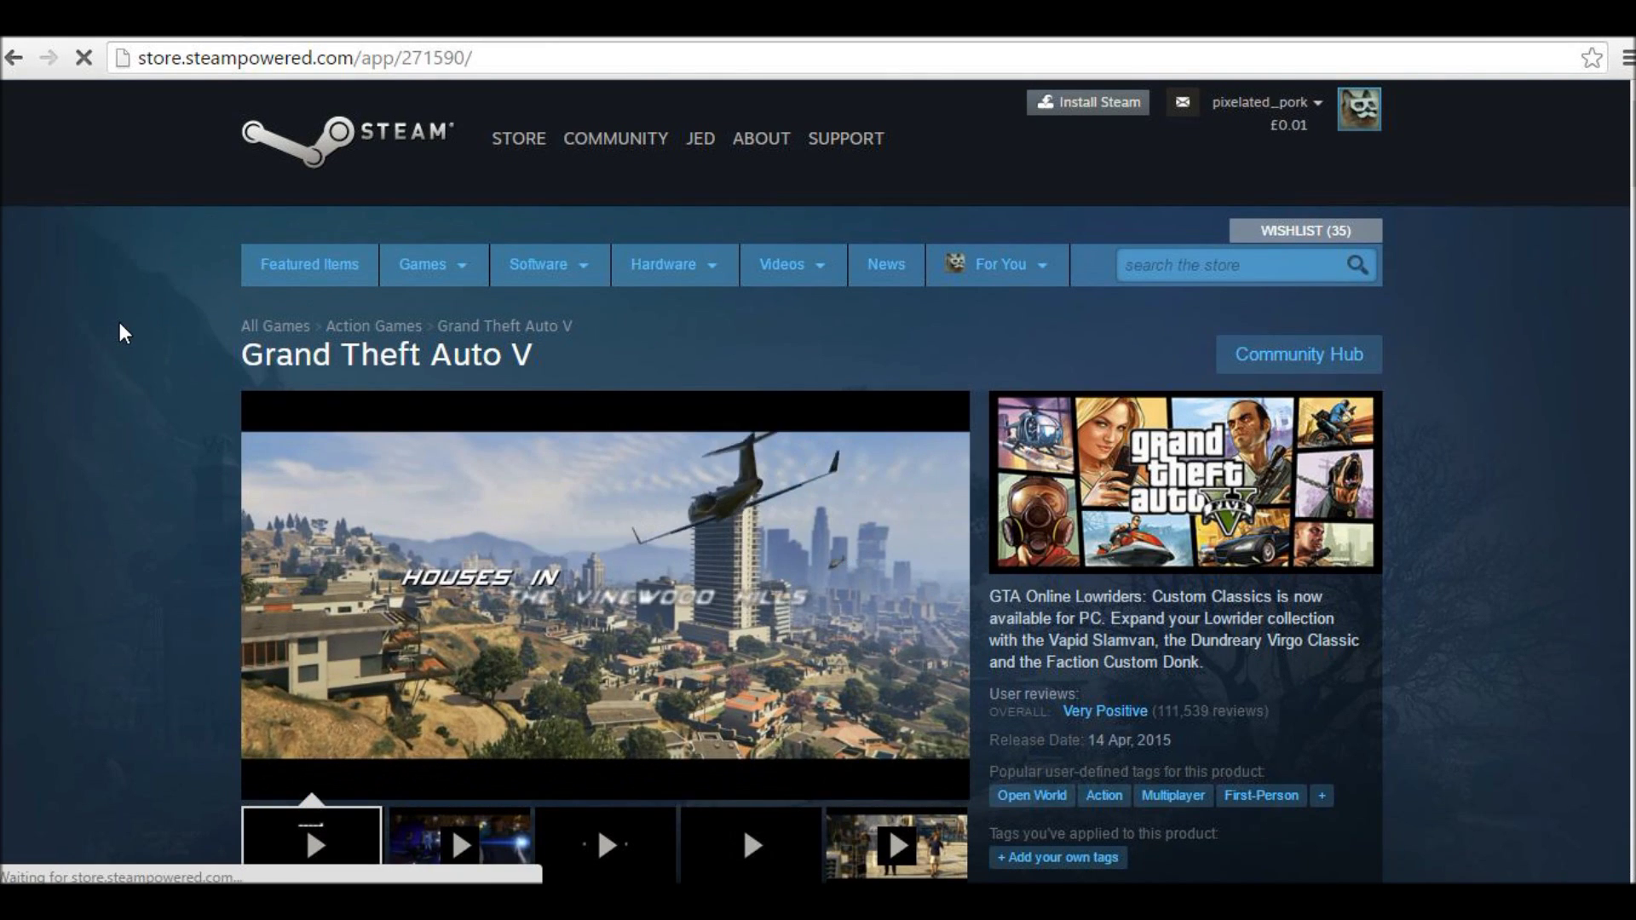
# Find Crown and Council on the store front page and open its store page
pyautogui.scroll(-15, 75, 397)
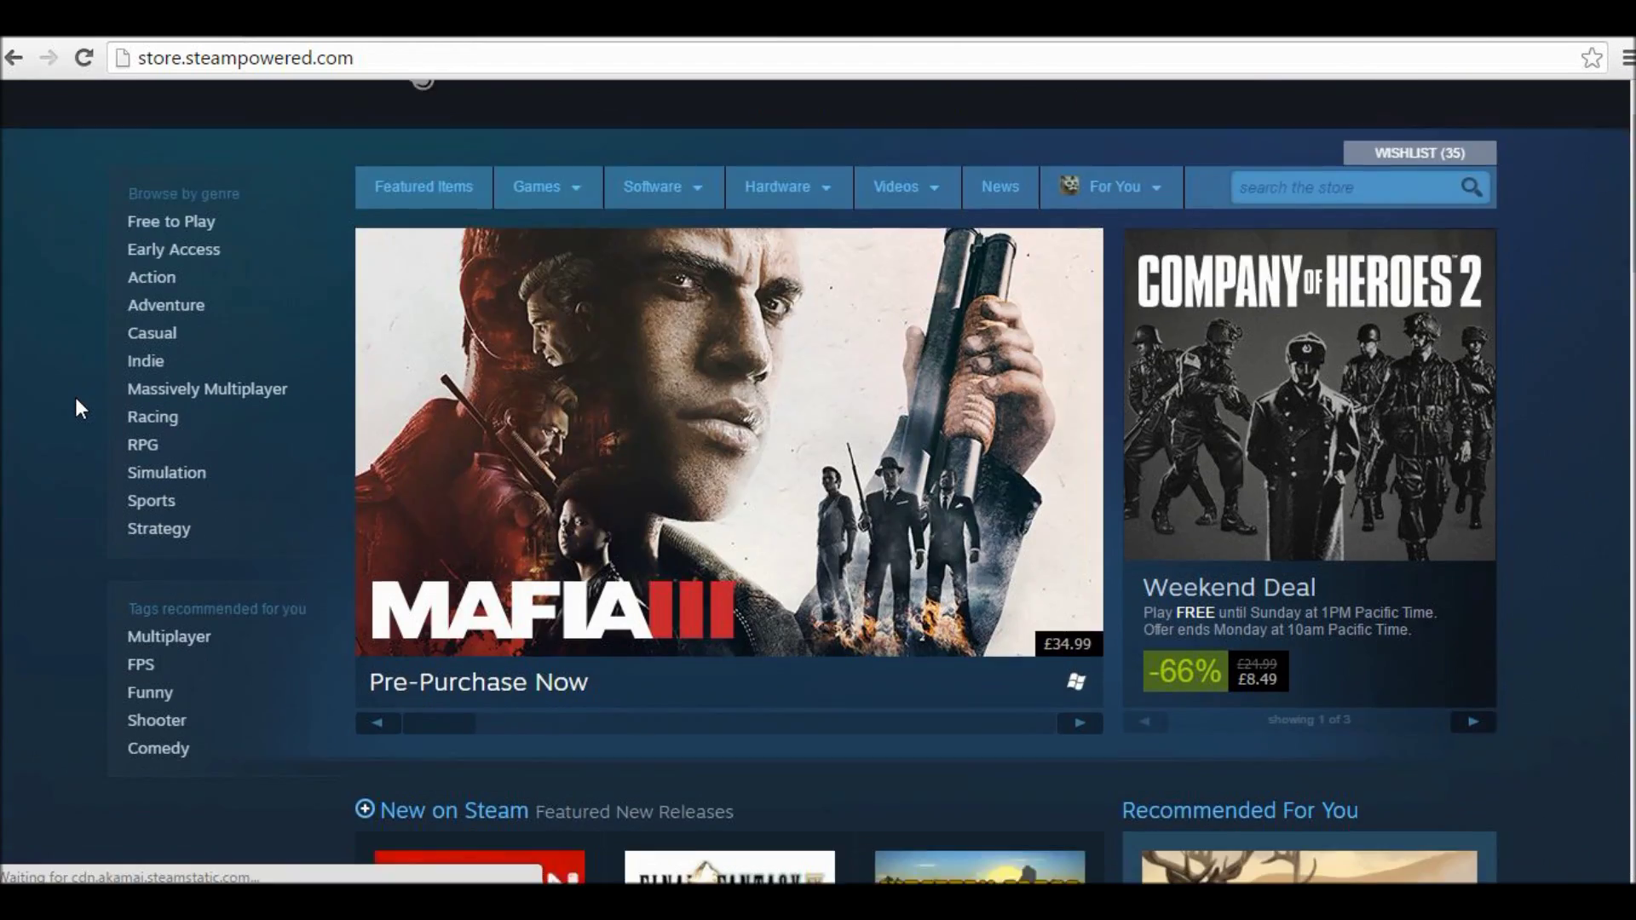
pyautogui.scroll(-7, 75, 397)
pyautogui.scroll(3, 75, 397)
pyautogui.scroll(-4, 75, 397)
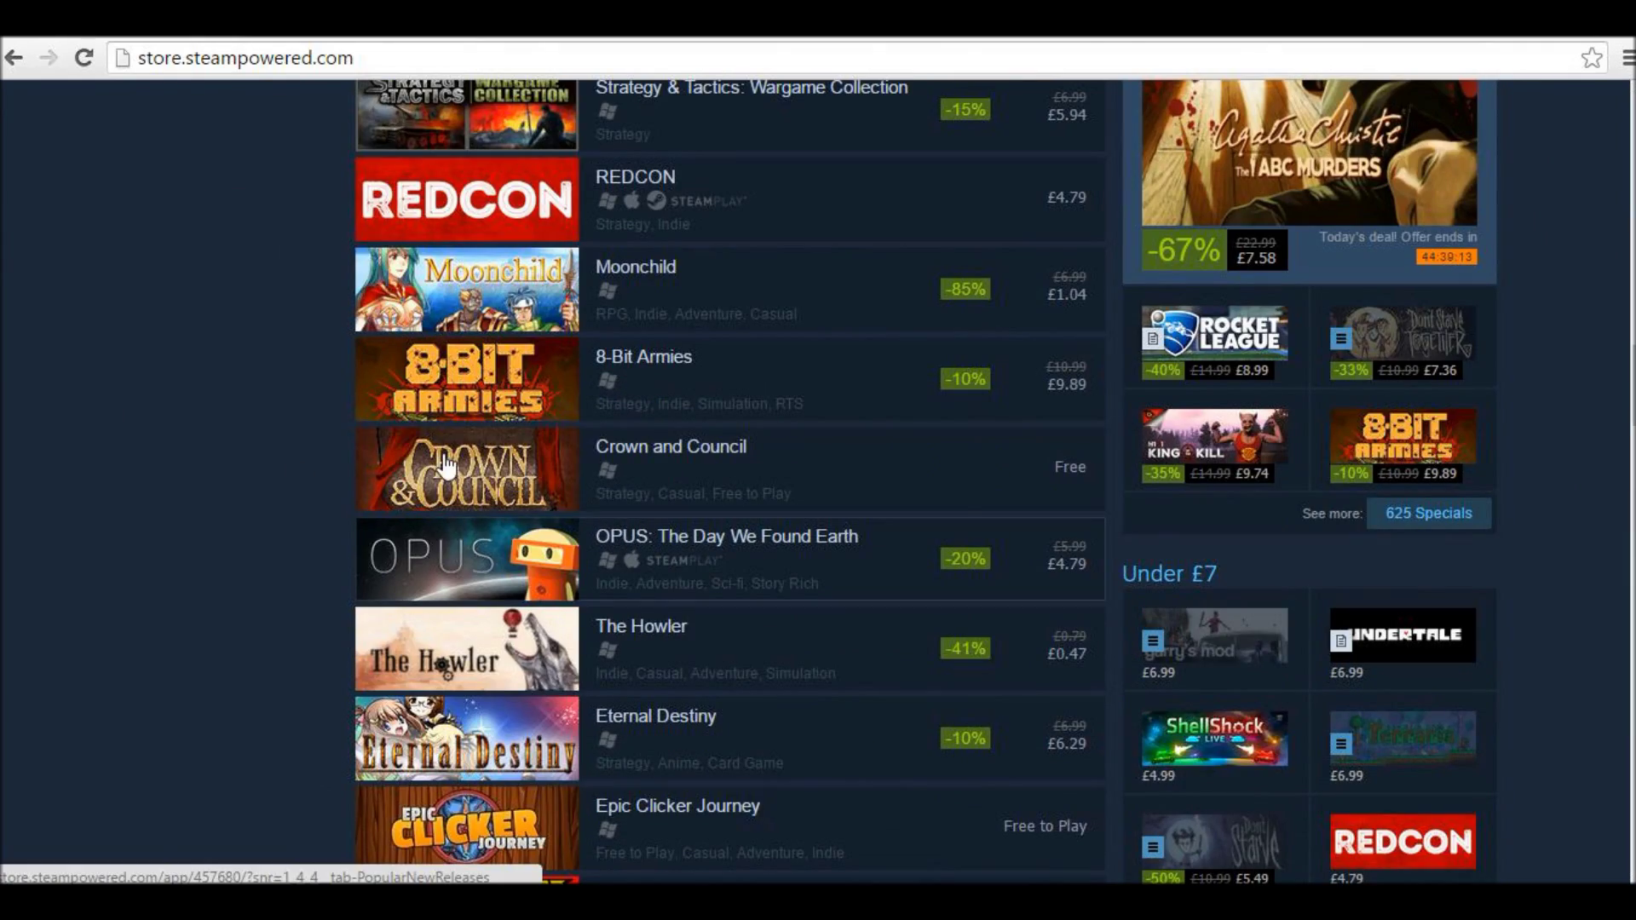
pyautogui.click(961, 492)
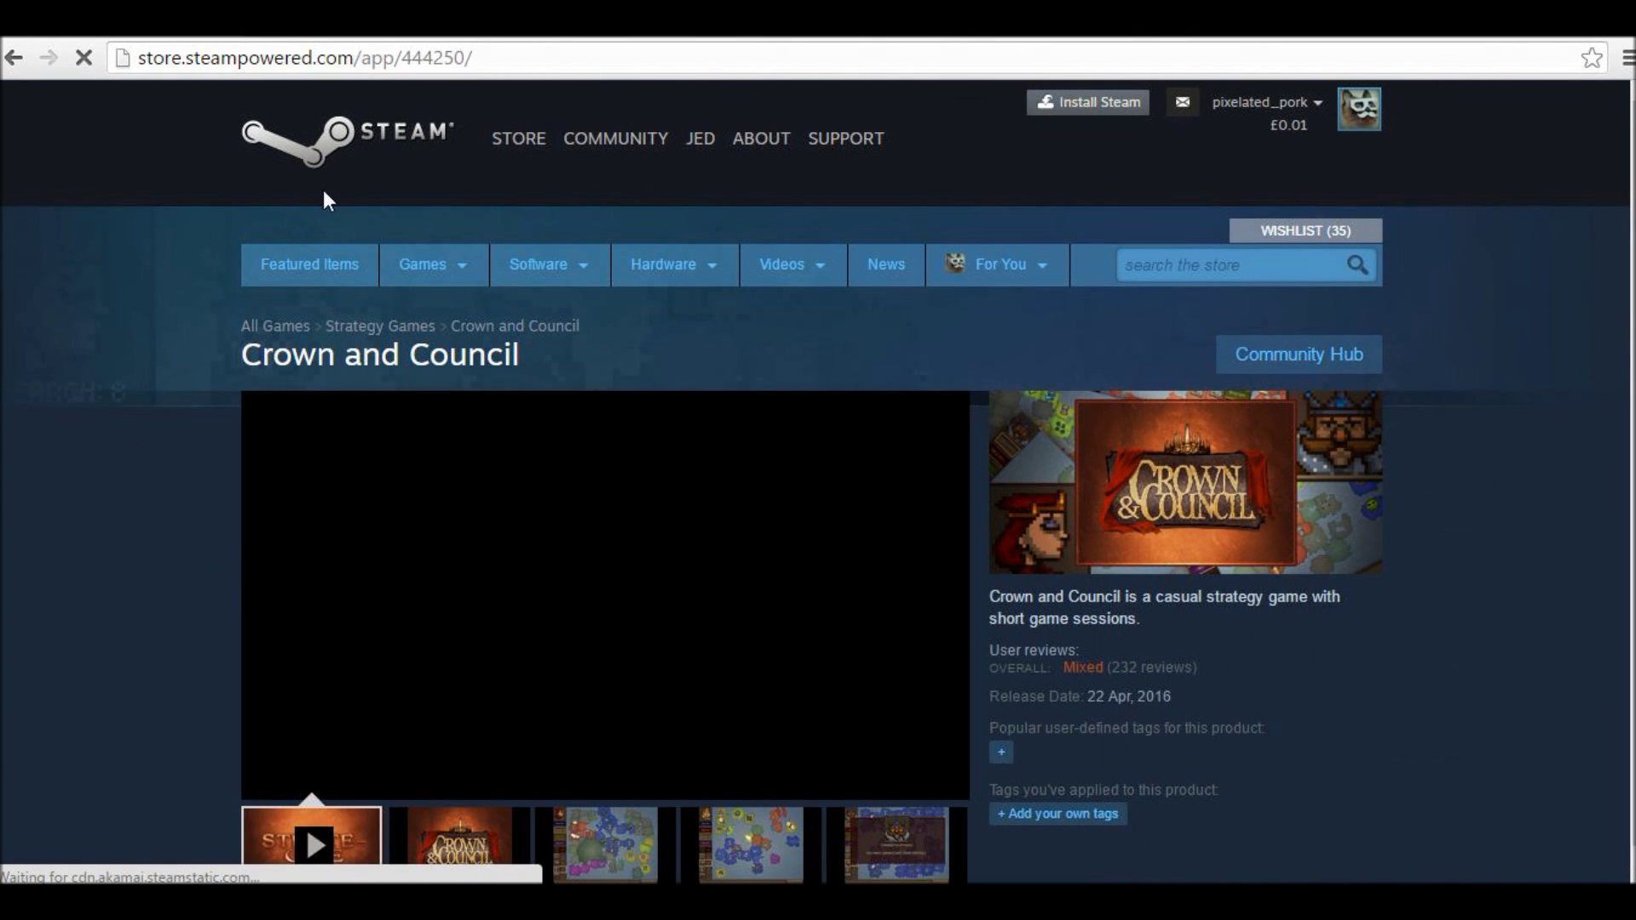
# Replace 271590 with Crown and Council's app id 444250 in the Word command and select it all
pyautogui.moveTo(467, 58); pyautogui.dragTo(401, 57)
pyautogui.hotkey('ctrl', 'c')
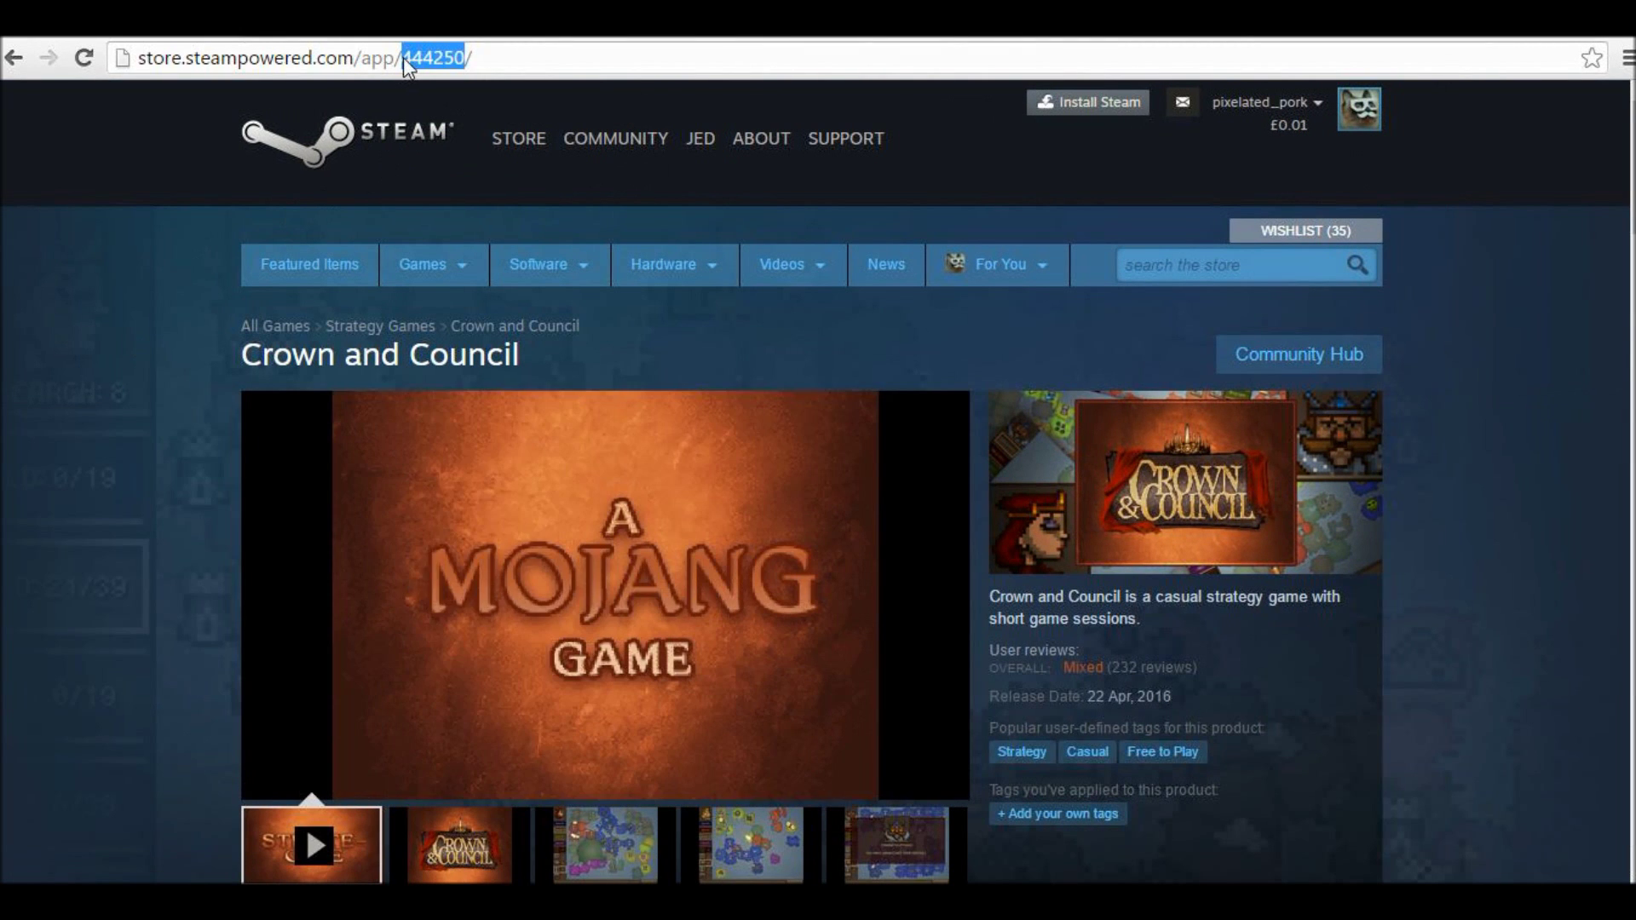
pyautogui.hotkey('alt', 'Tab')
pyautogui.click(857, 570)
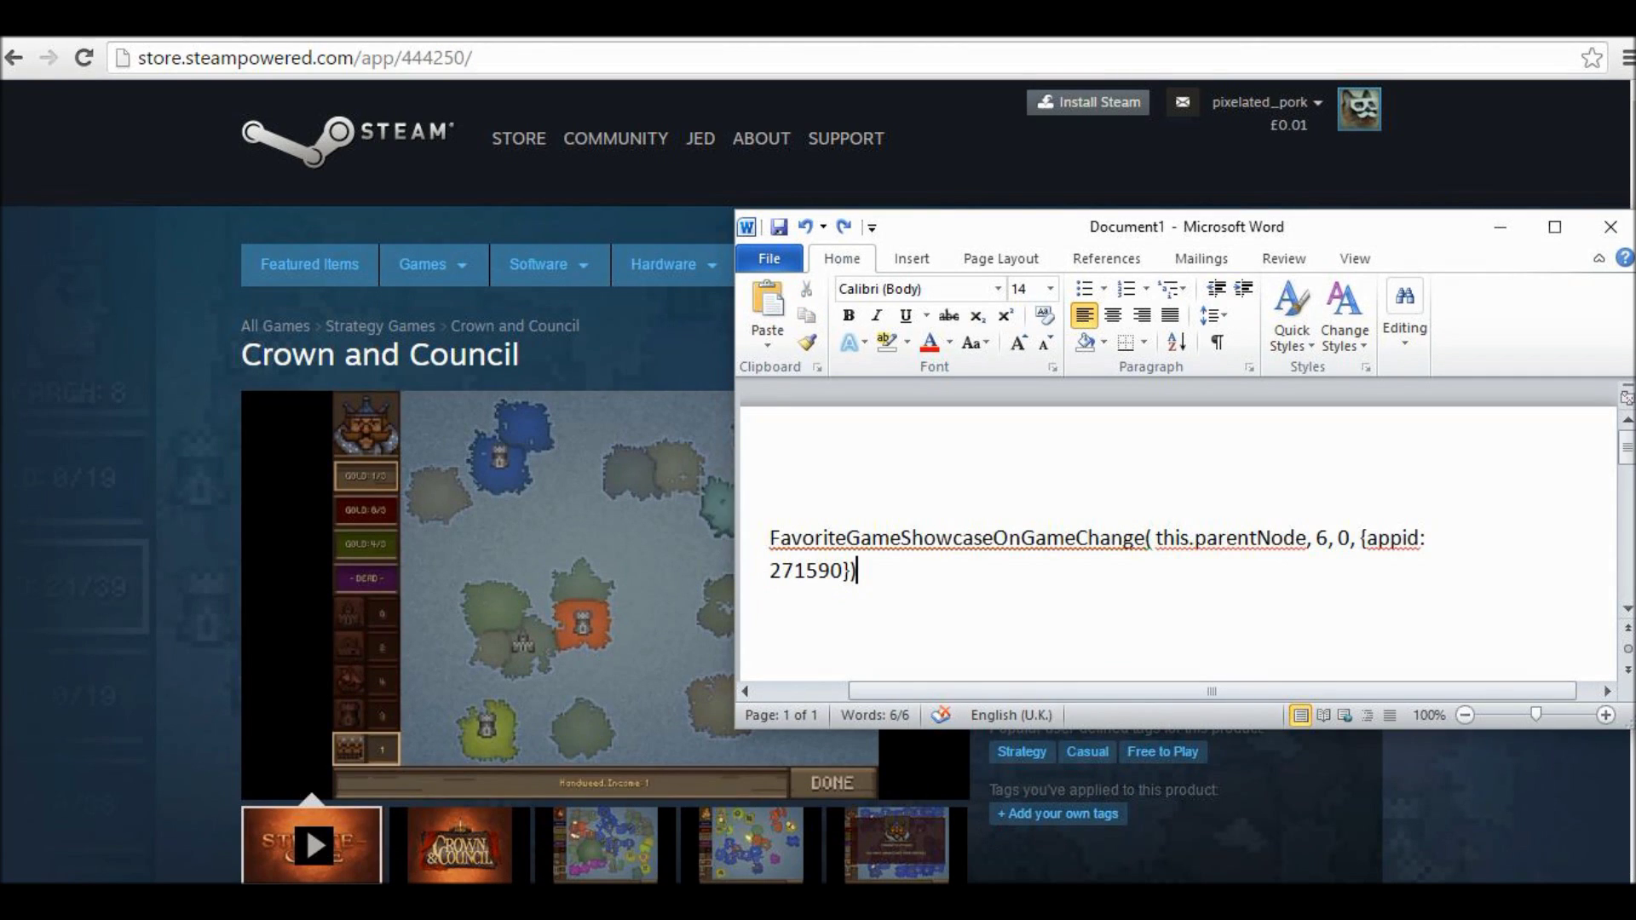
pyautogui.moveTo(856, 570); pyautogui.dragTo(769, 570)
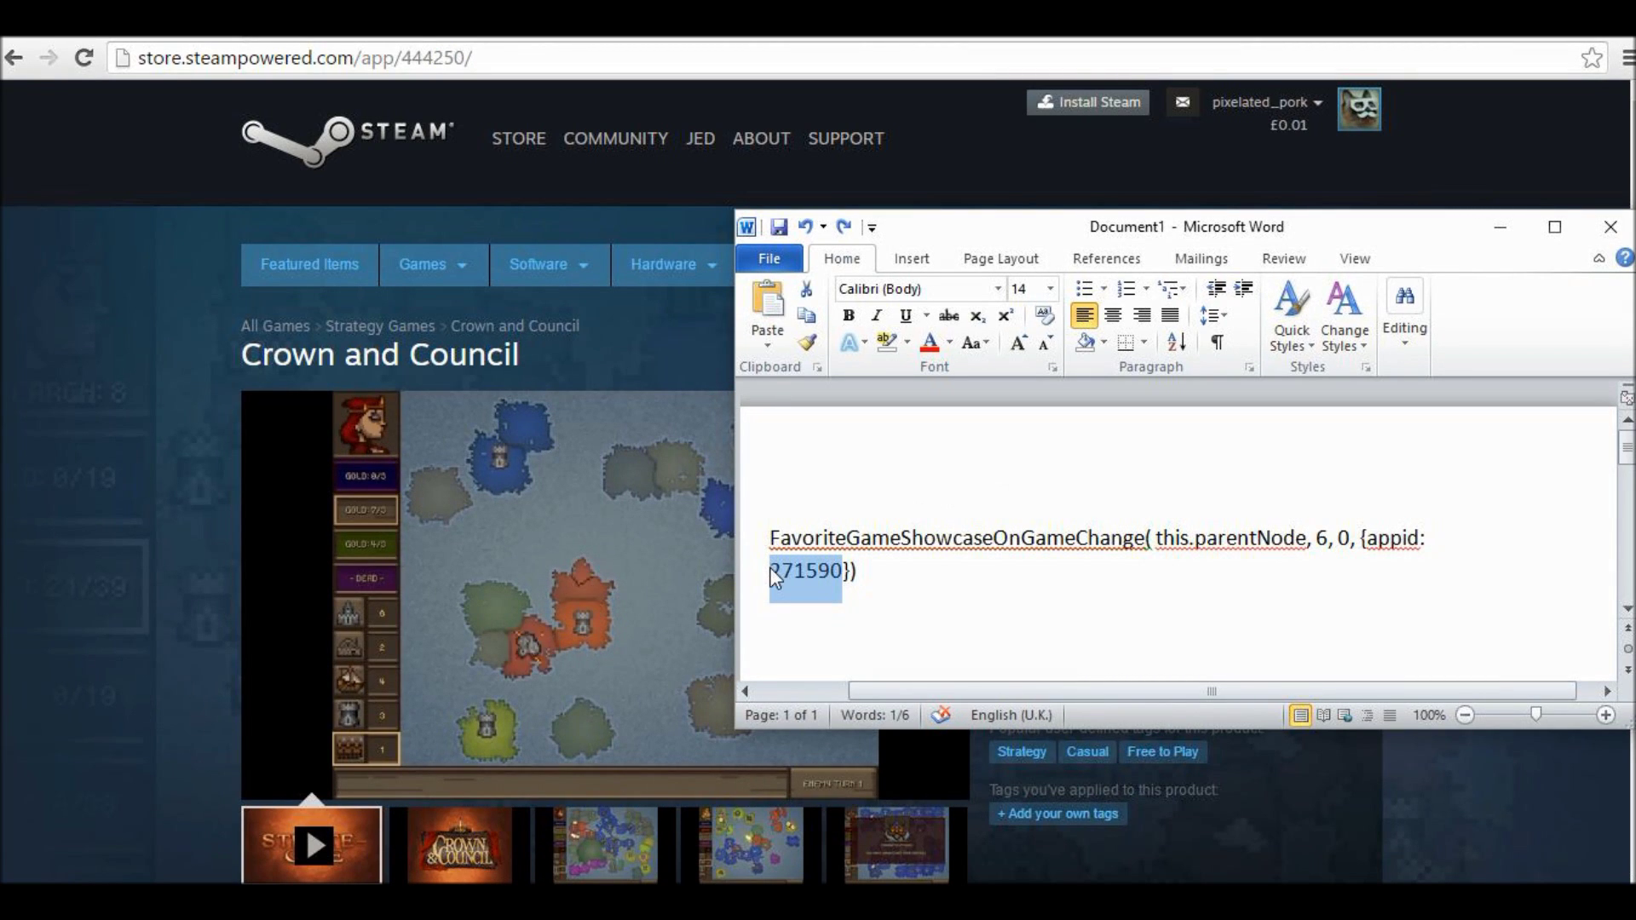
pyautogui.hotkey('ctrl', 'v')
pyautogui.hotkey('ctrl', 'a')
pyautogui.hotkey('ctrl', 'c')
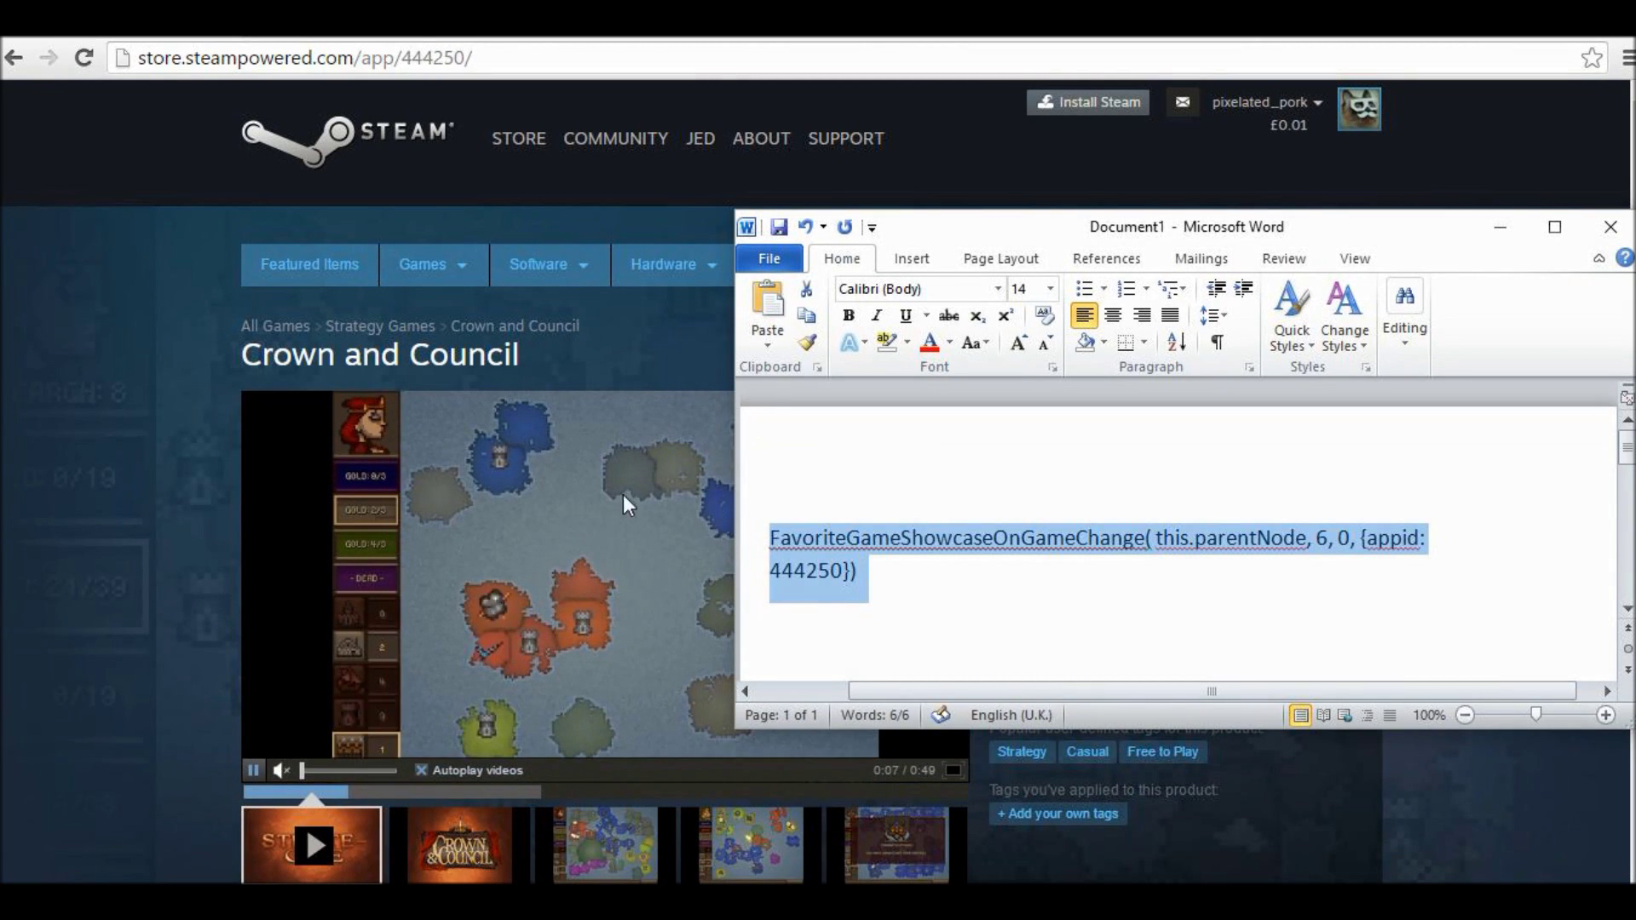
pyautogui.hotkey('alt', 'Tab')
# Run the 444250 command in the console to feature Crown and Council, then close DevTools
pyautogui.hotkey('ctrl', 'Tab')
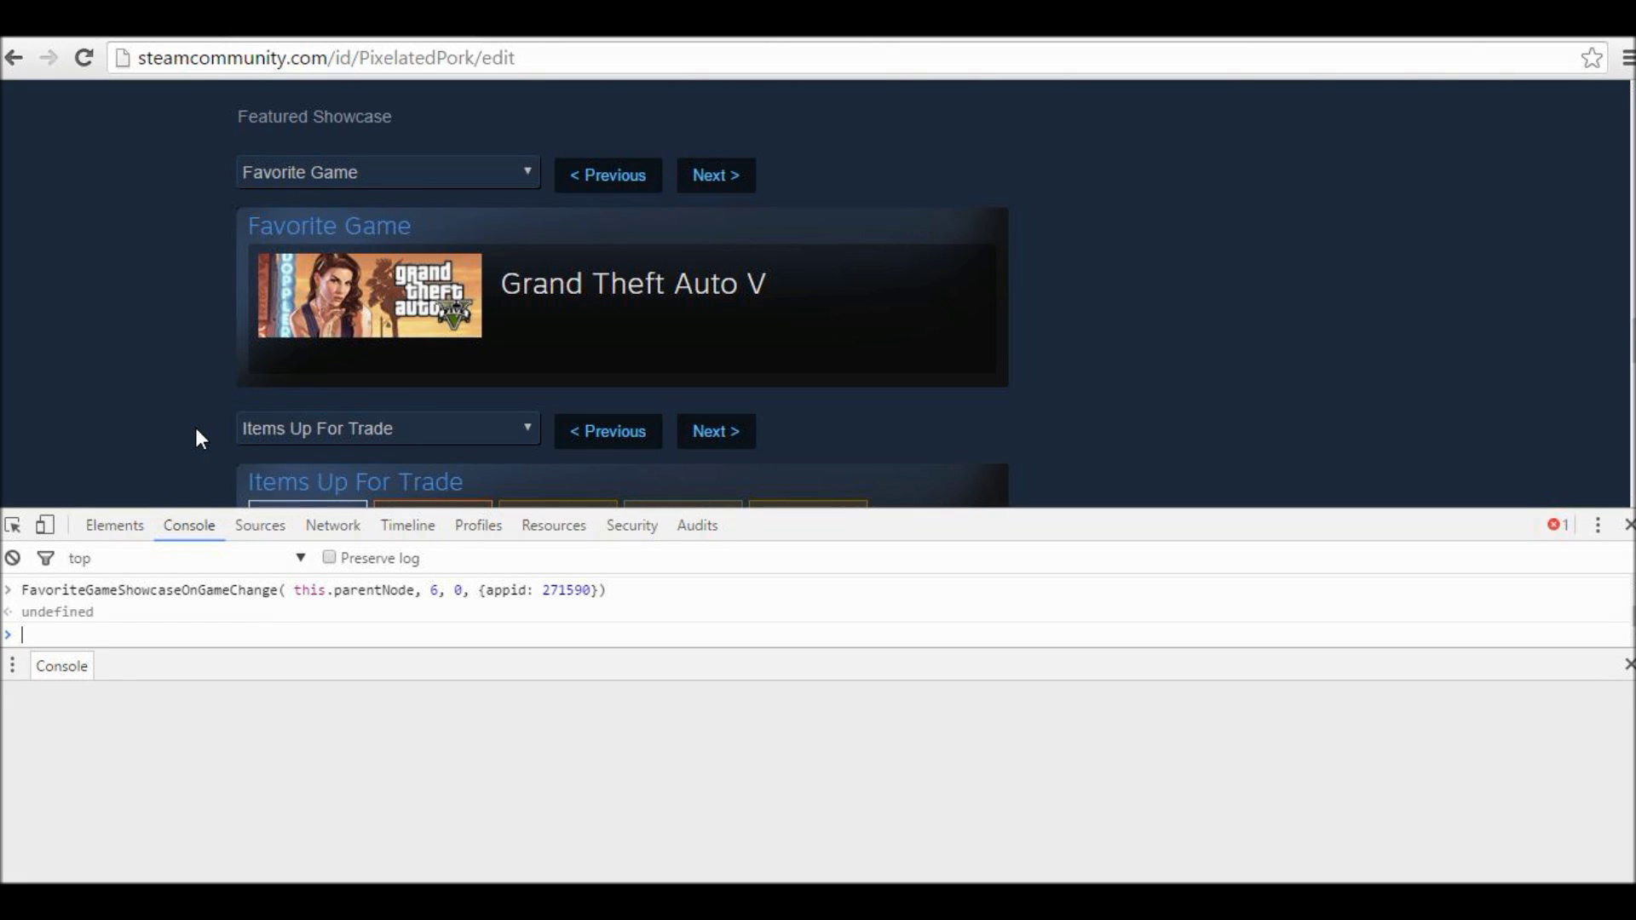
pyautogui.hotkey('ctrl', 'v')
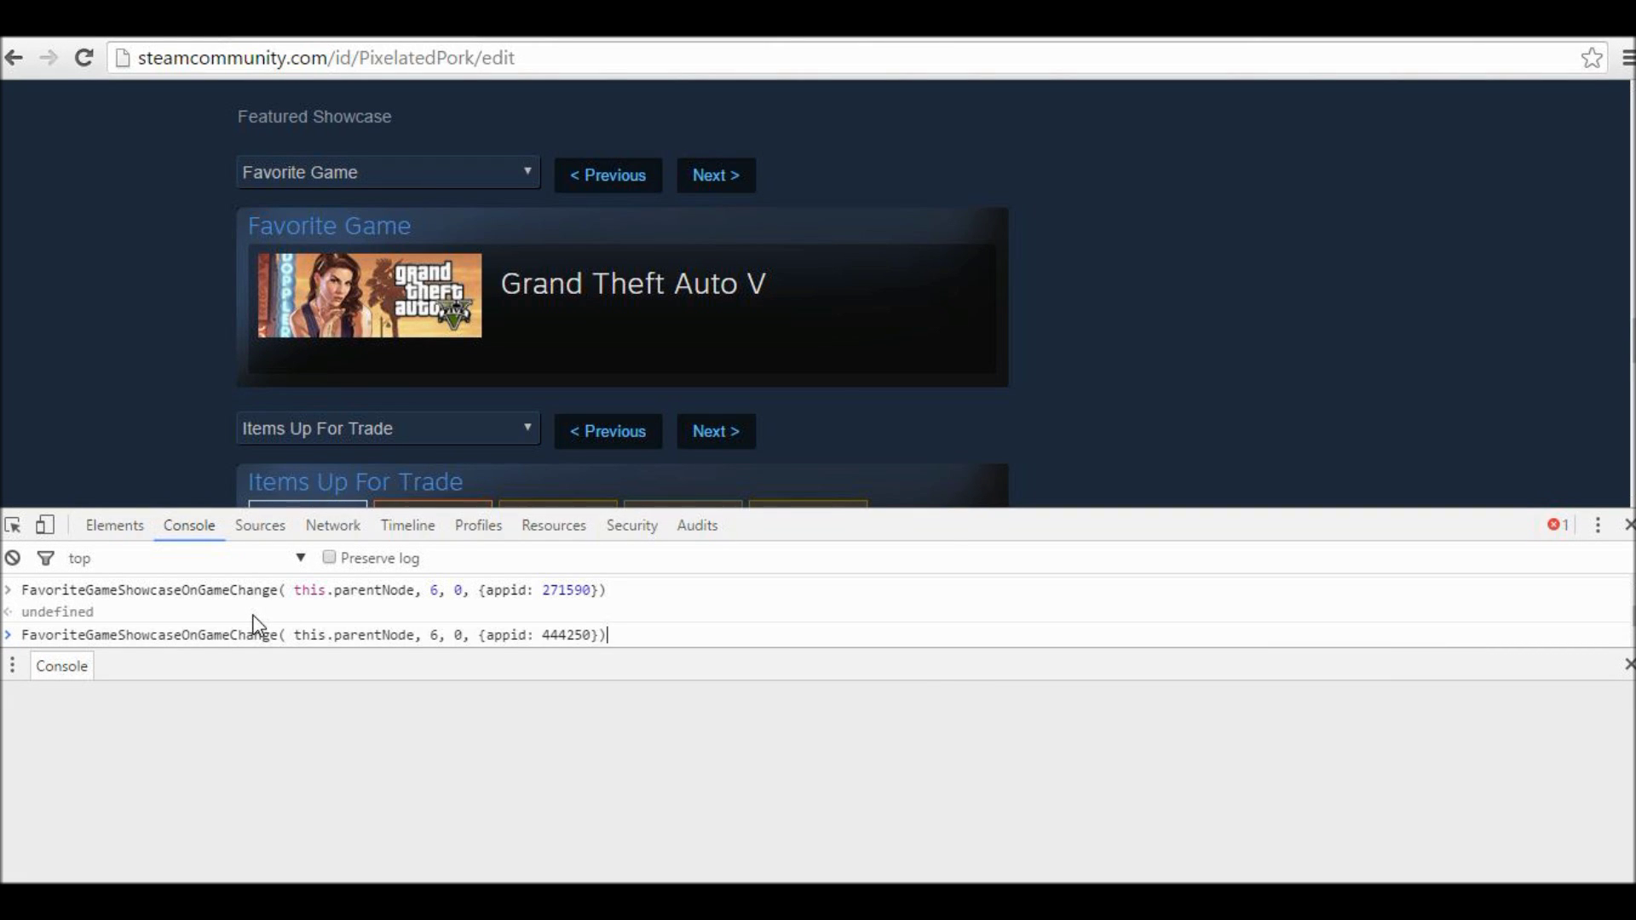
pyautogui.press('Return')
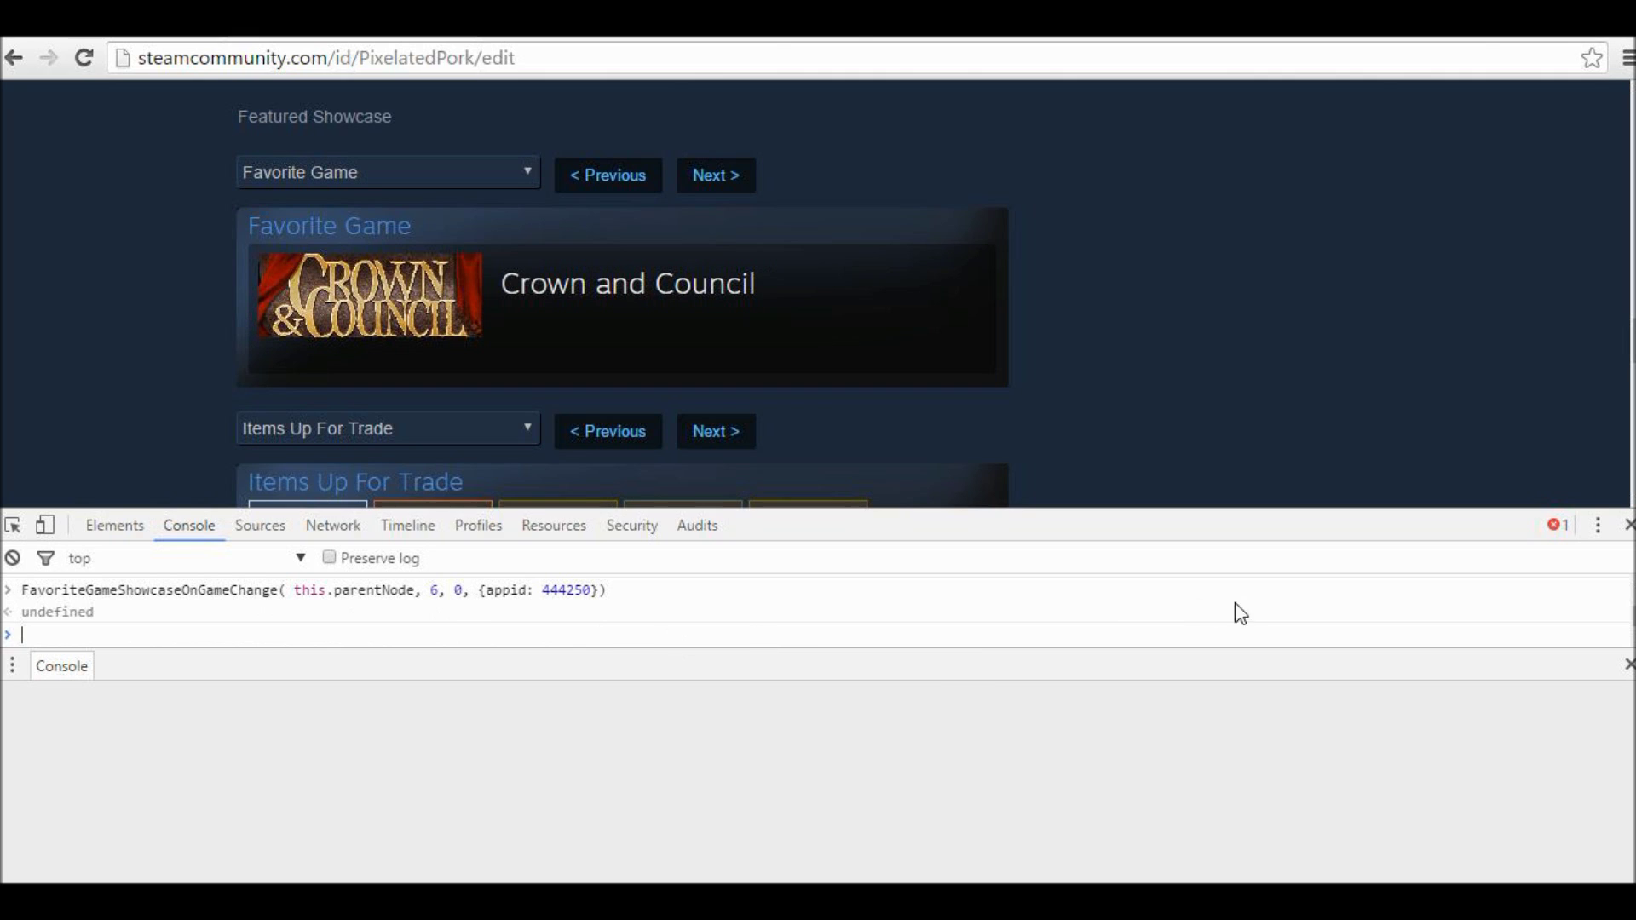
pyautogui.click(1628, 525)
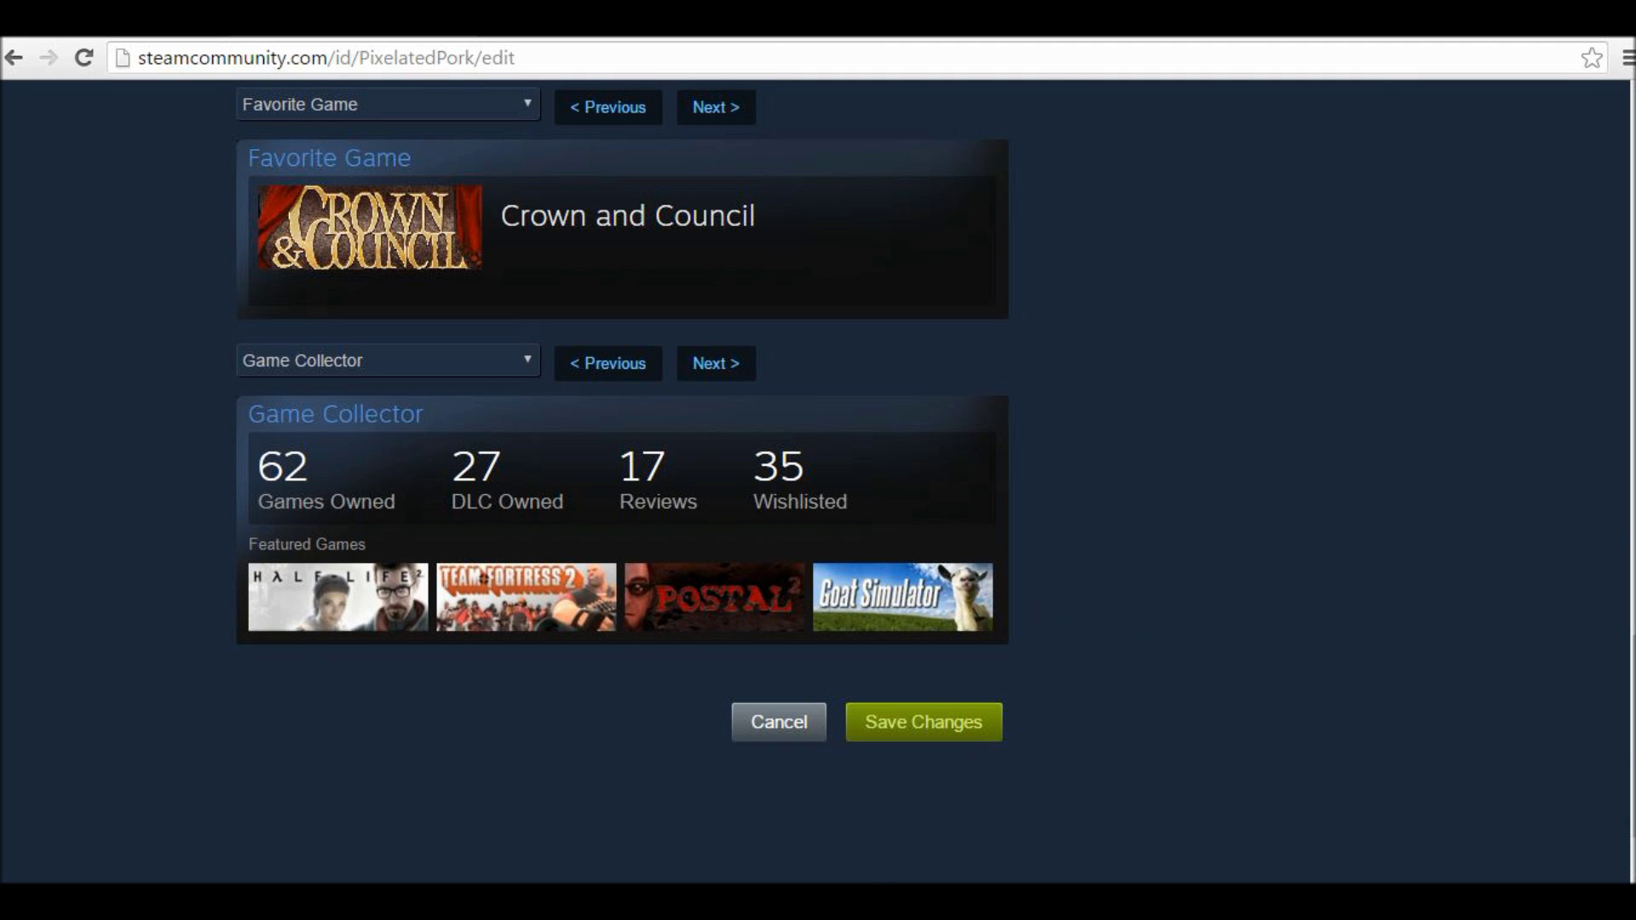
# In Word, copy the app id 444250 from the command
pyautogui.hotkey('alt', 'Tab')
pyautogui.click(1087, 618)
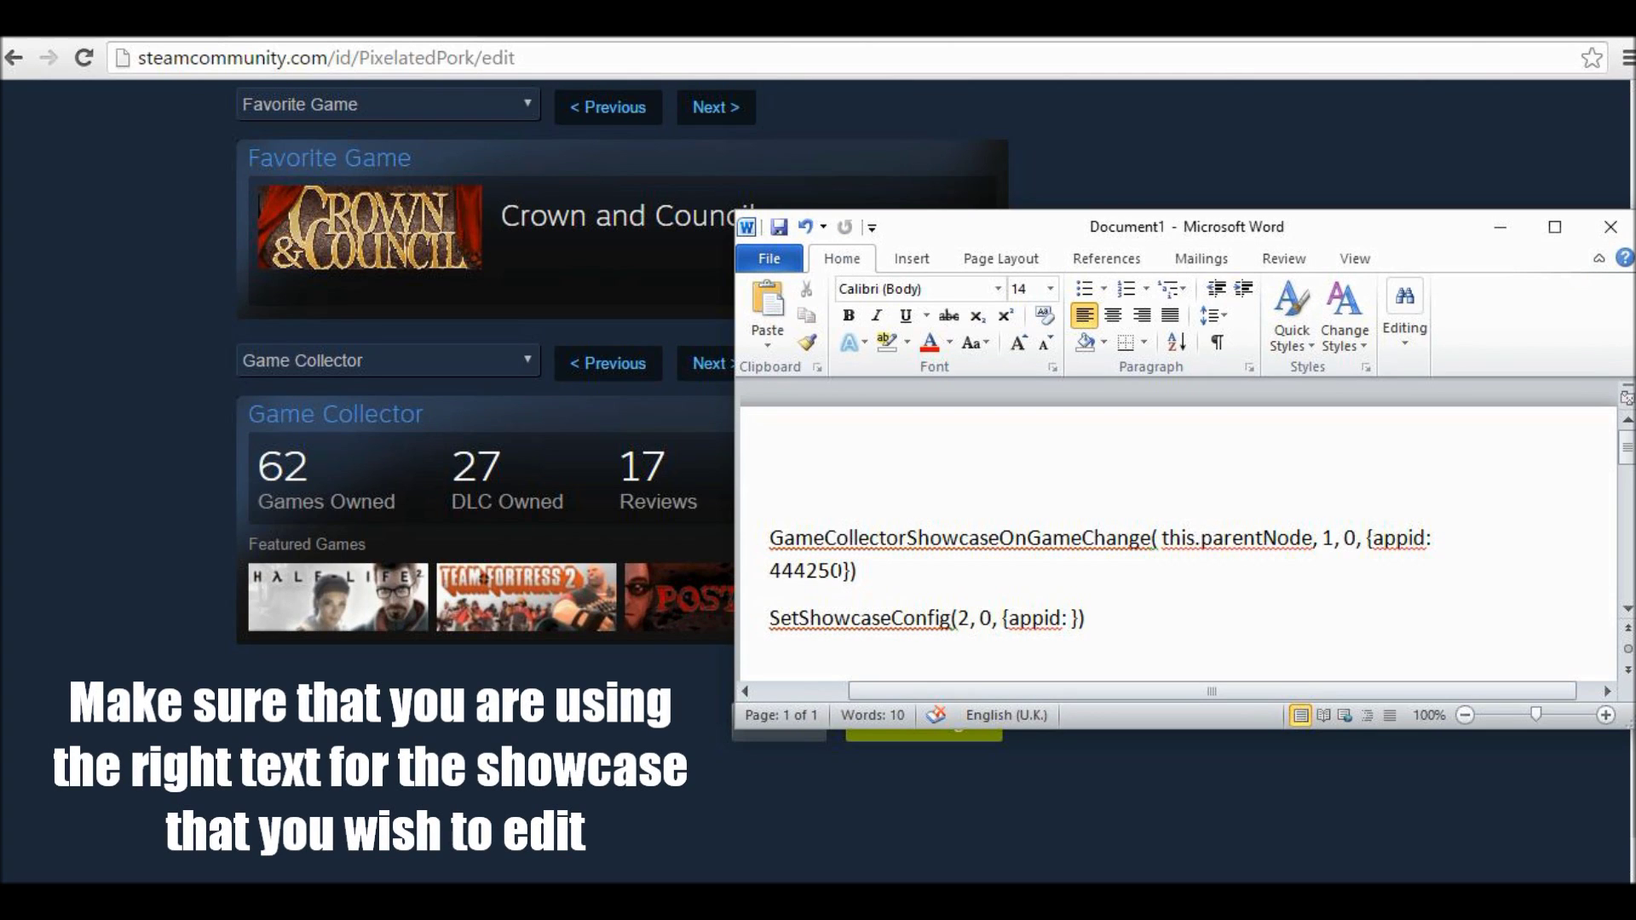
pyautogui.press('Right')
pyautogui.hotkey('shift', 'Left')
pyautogui.hotkey('shift', 'Left')
pyautogui.hotkey('shift', 'Left')
pyautogui.hotkey('shift', 'Left')
pyautogui.hotkey('shift', 'Left')
pyautogui.hotkey('shift', 'Left')
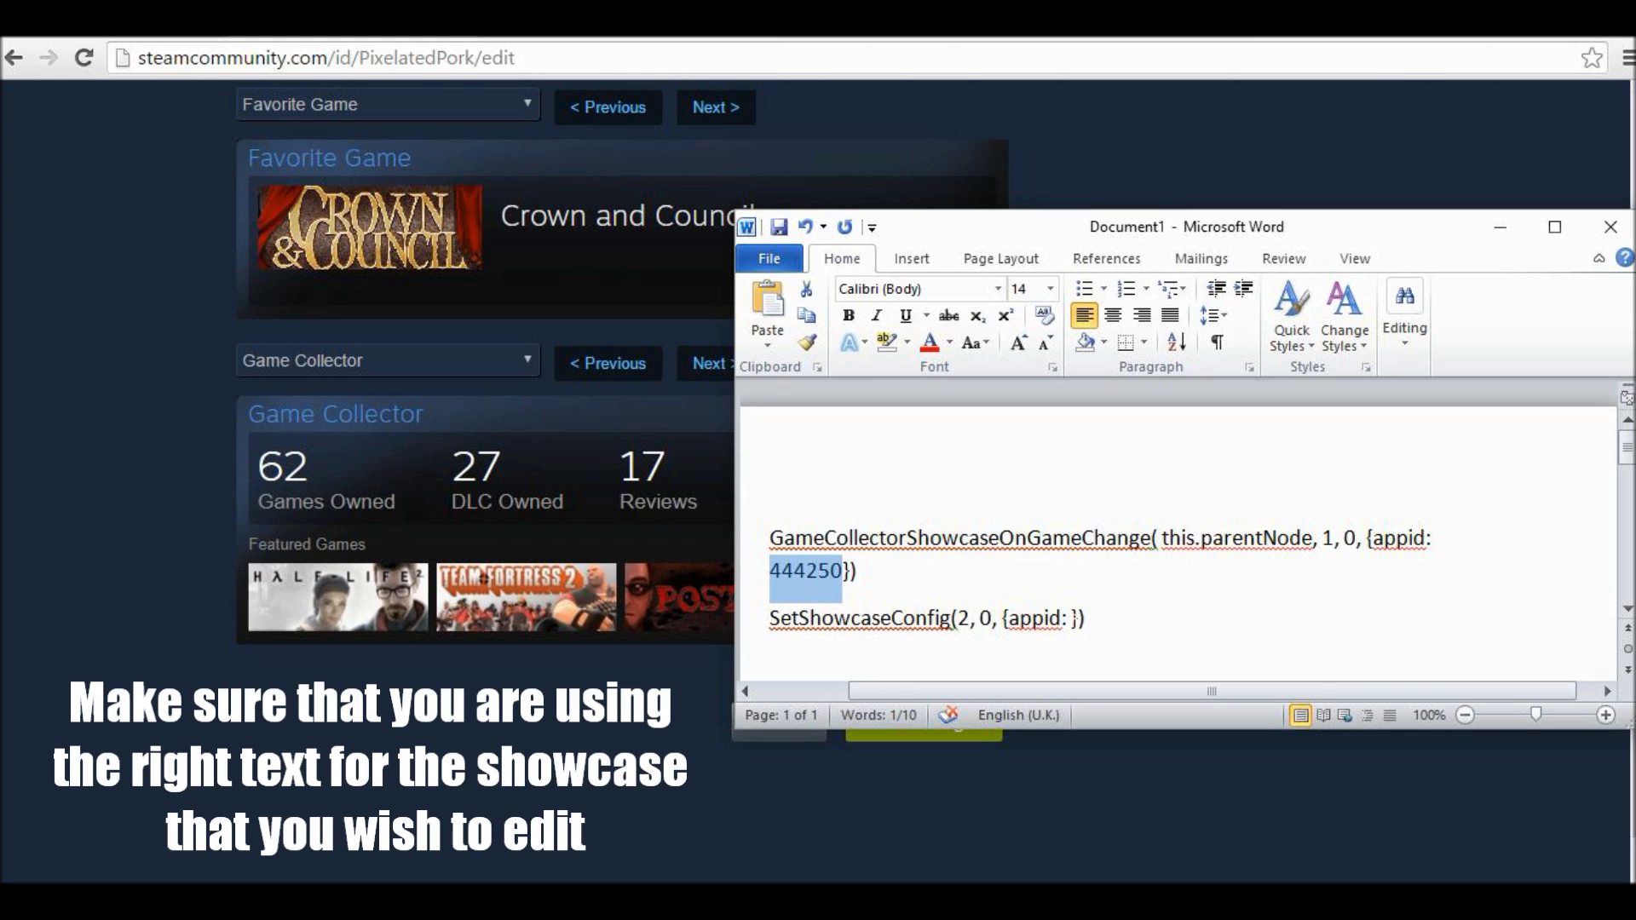
pyautogui.hotkey('ctrl', 'c')
# Insert 444250 into the SetShowcaseConfig line's appid braces, copy the line, and reopen Chrome's console
pyautogui.click(1069, 618)
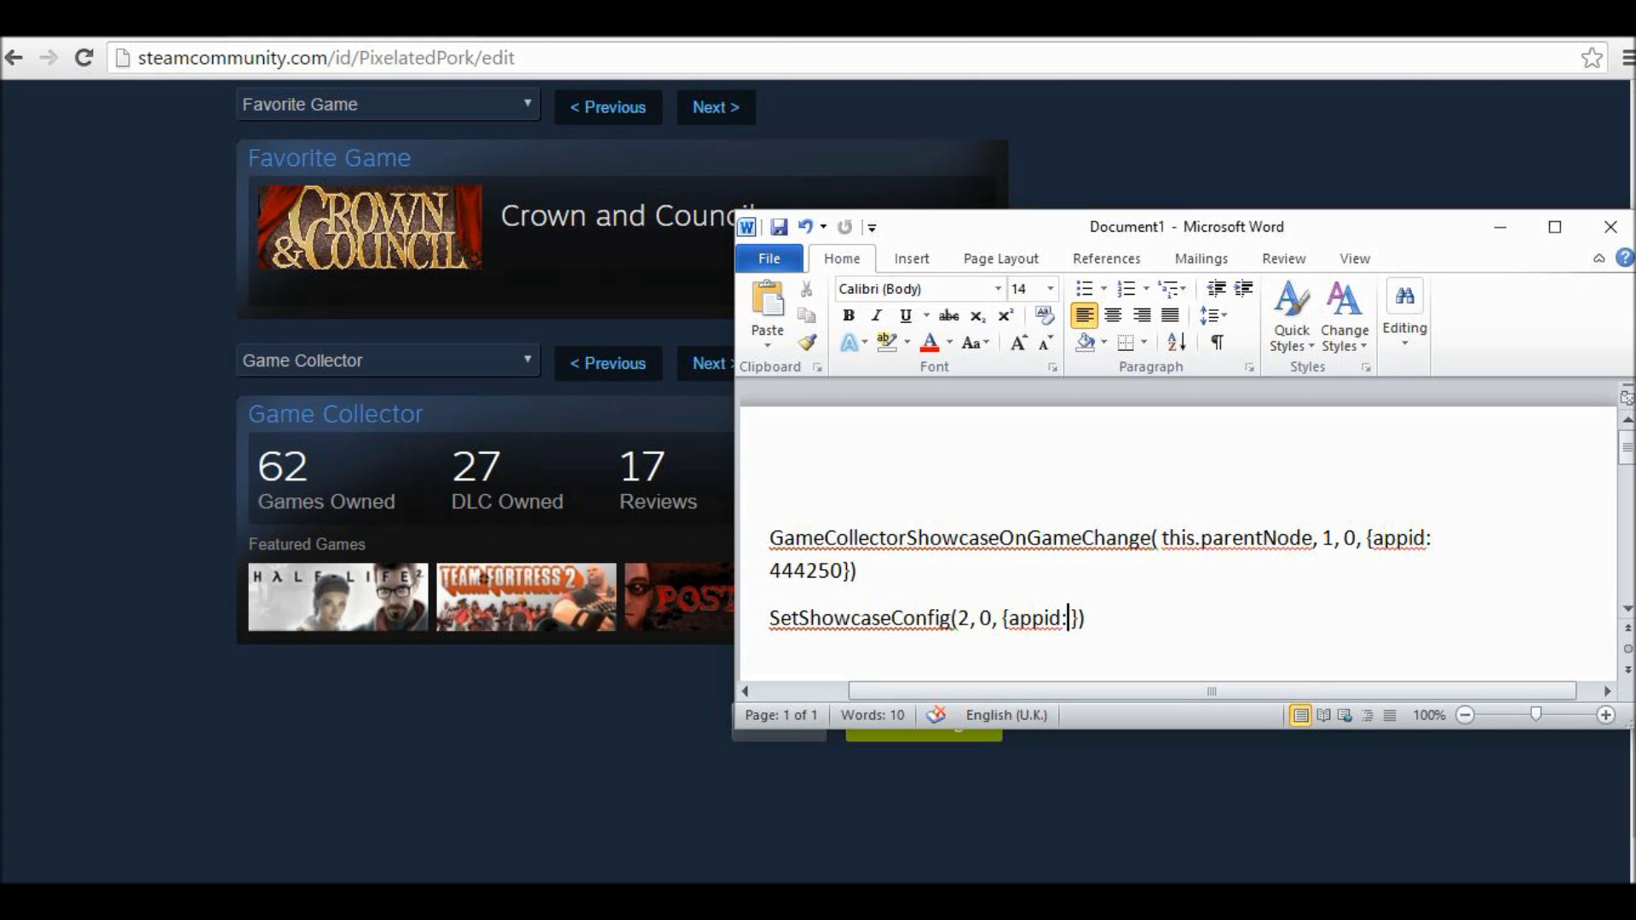
pyautogui.hotkey('ctrl', 'v')
pyautogui.moveTo(1164, 618); pyautogui.dragTo(825, 627)
pyautogui.hotkey('ctrl', 'c')
pyautogui.click(392, 738)
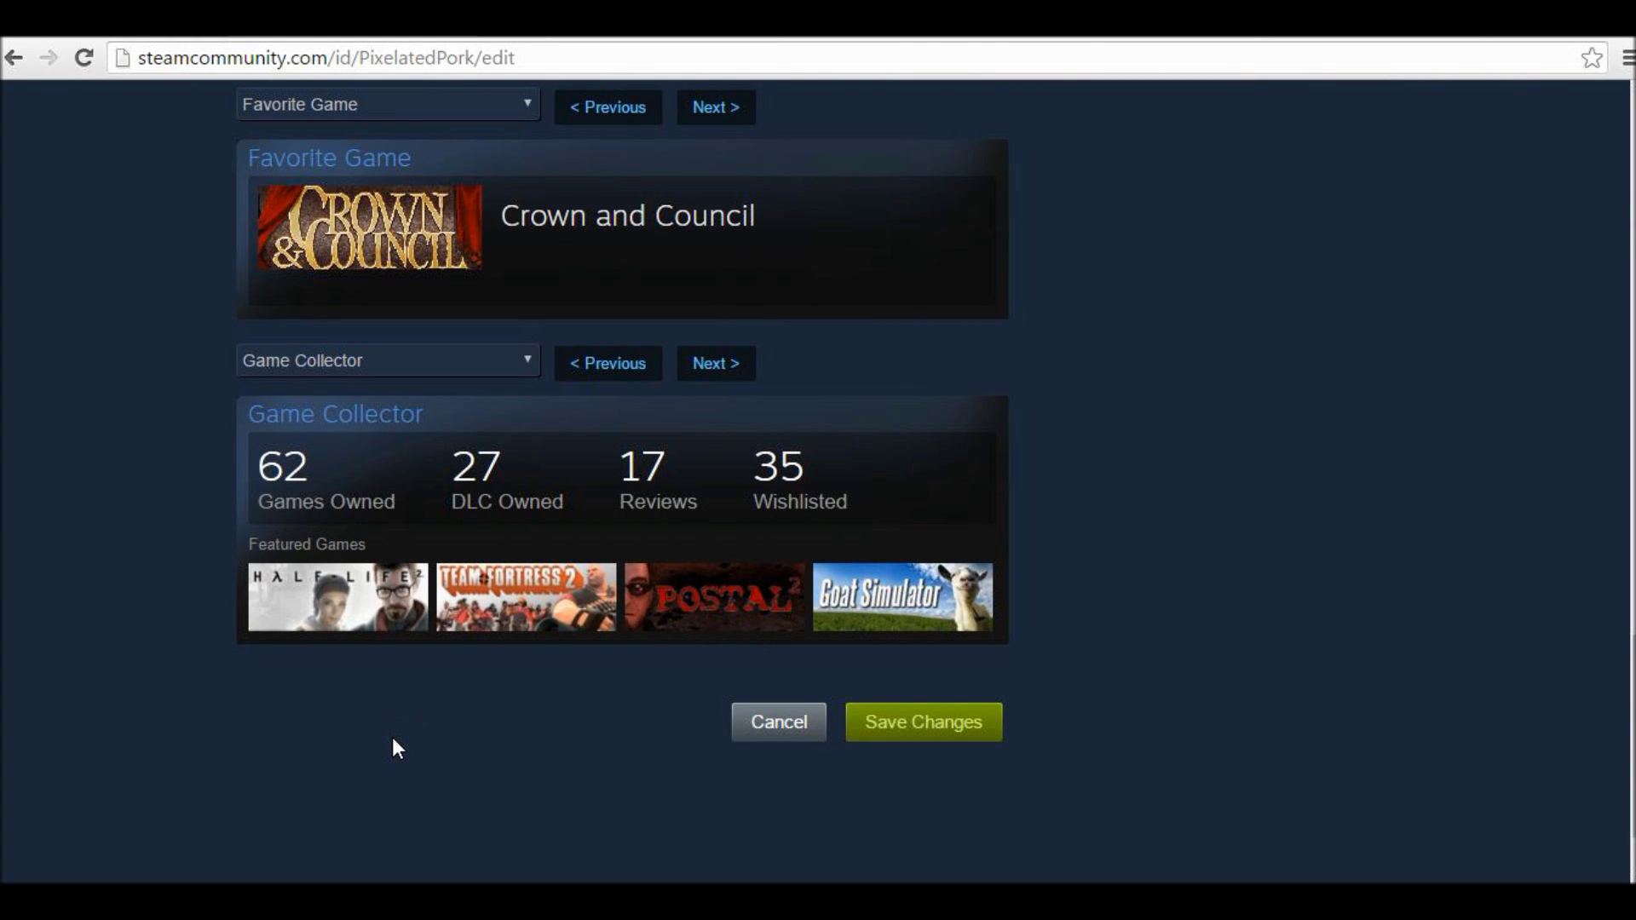
pyautogui.hotkey('ctrl', 'shift', 'j')
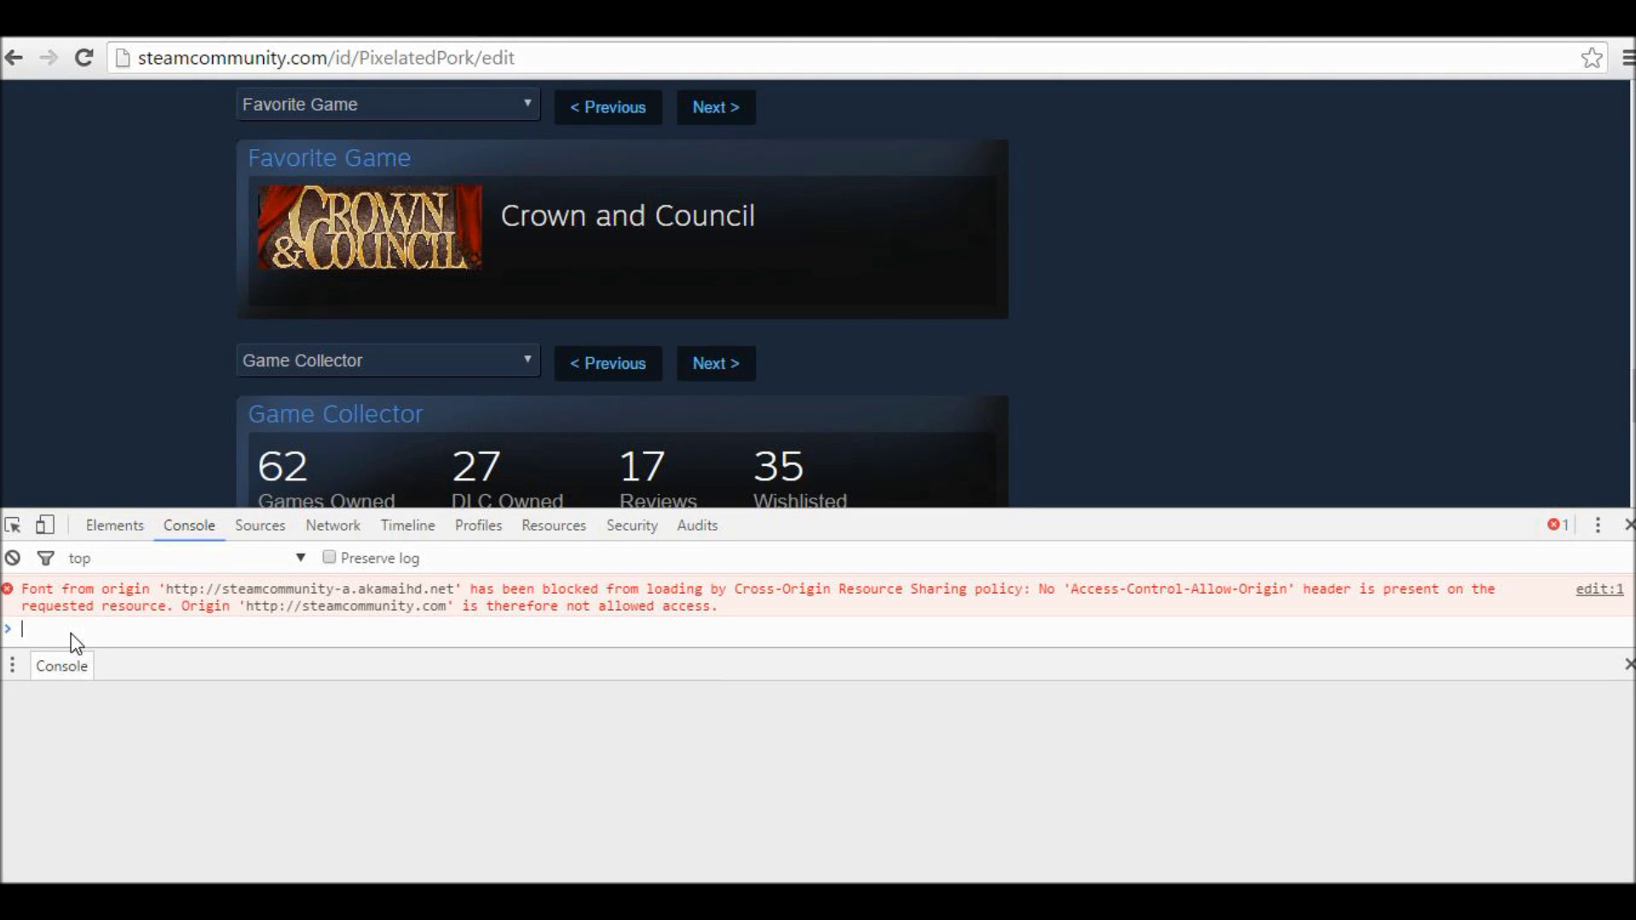
# Run SetShowcaseConfig(2, 0, {appid: 444250}), save the profile changes, and return to the profile
pyautogui.hotkey('ctrl', 'v')
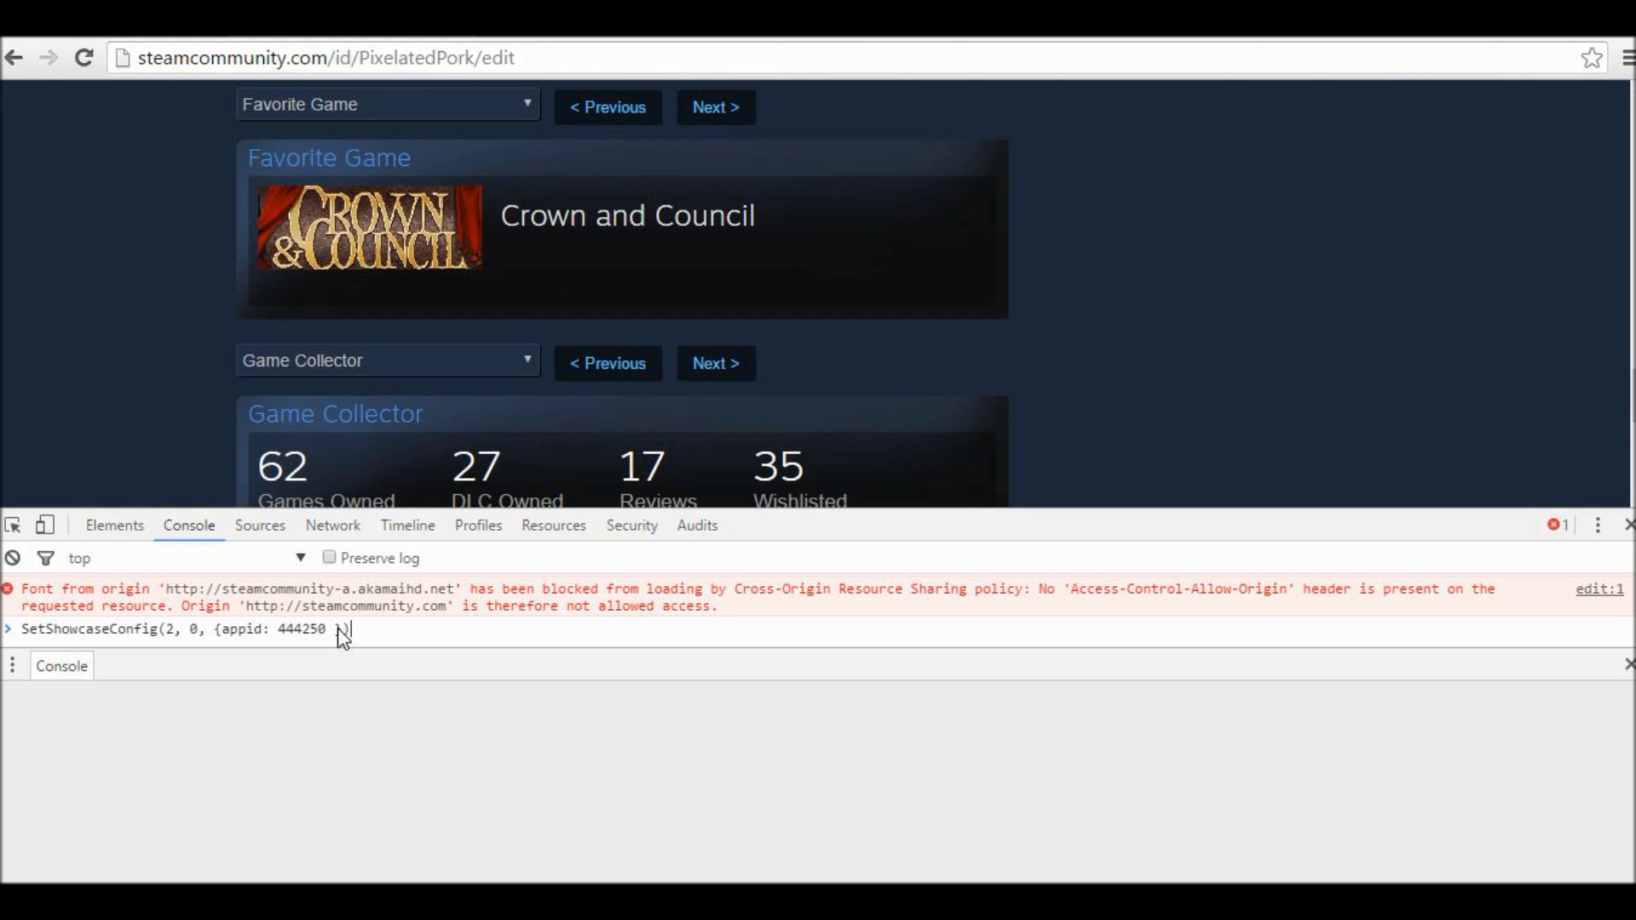
pyautogui.press('Return')
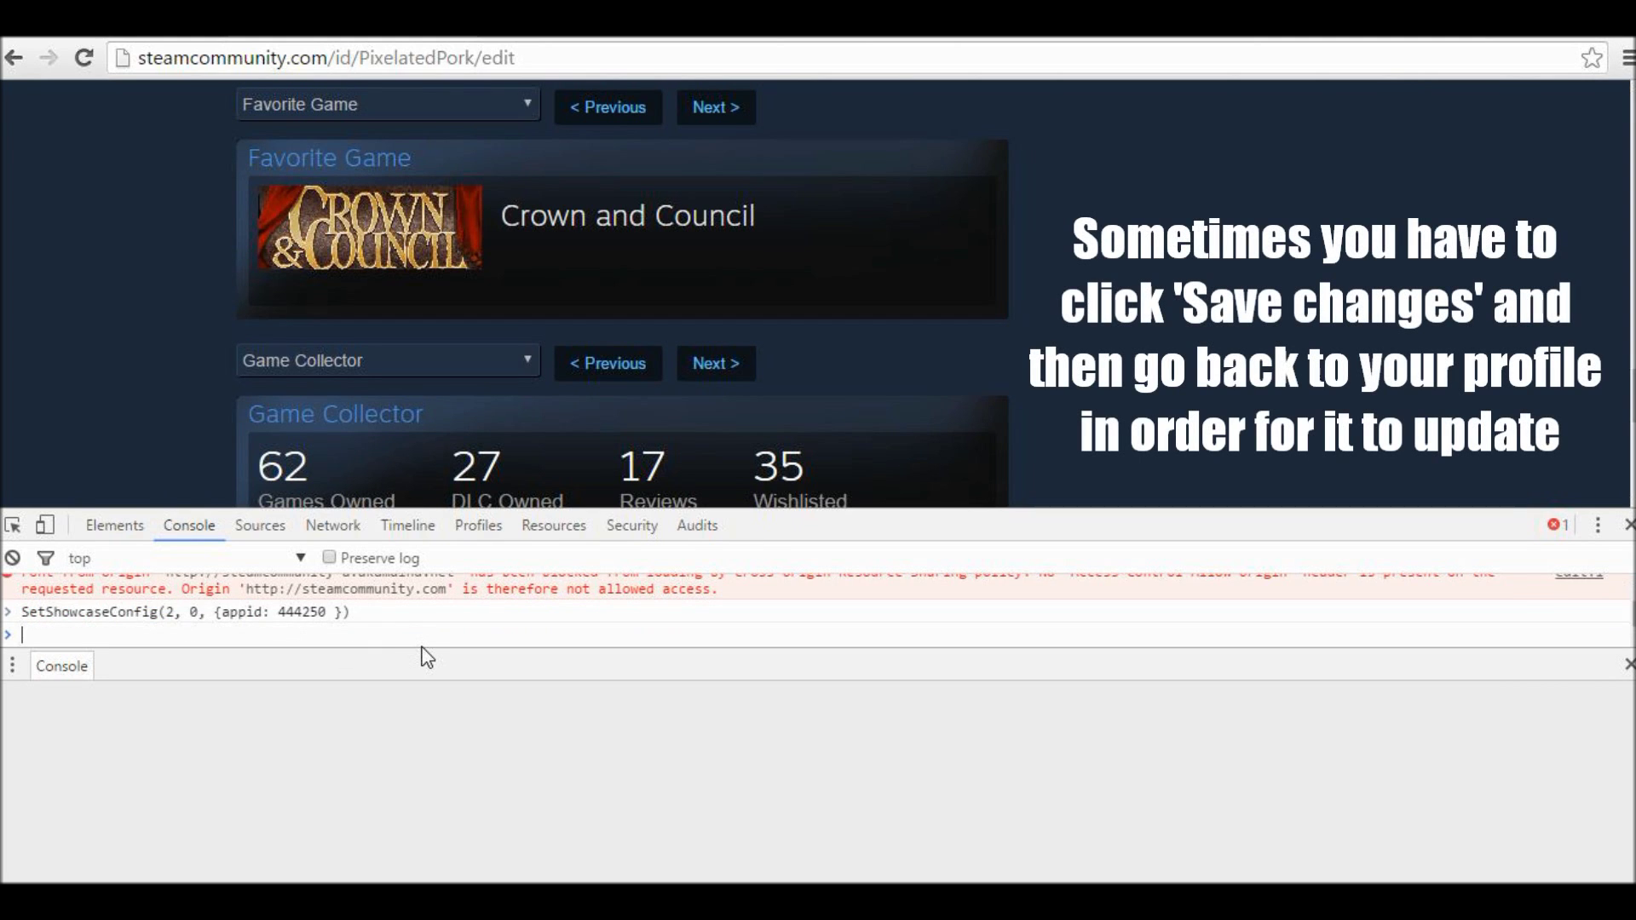
pyautogui.scroll(-3, 115, 400)
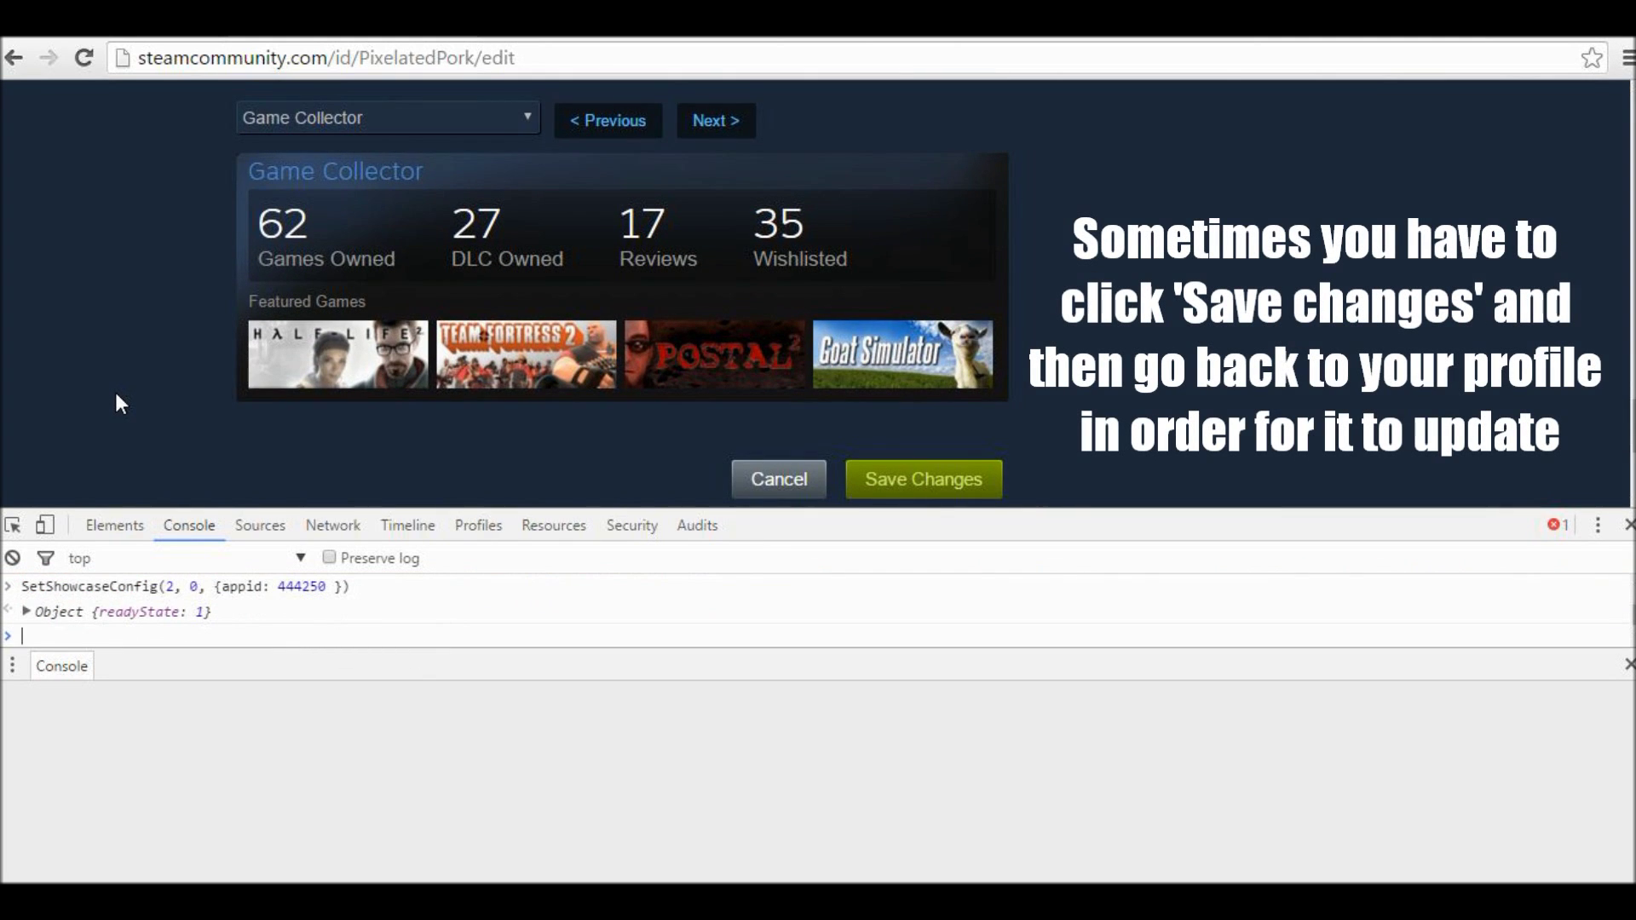
pyautogui.click(881, 478)
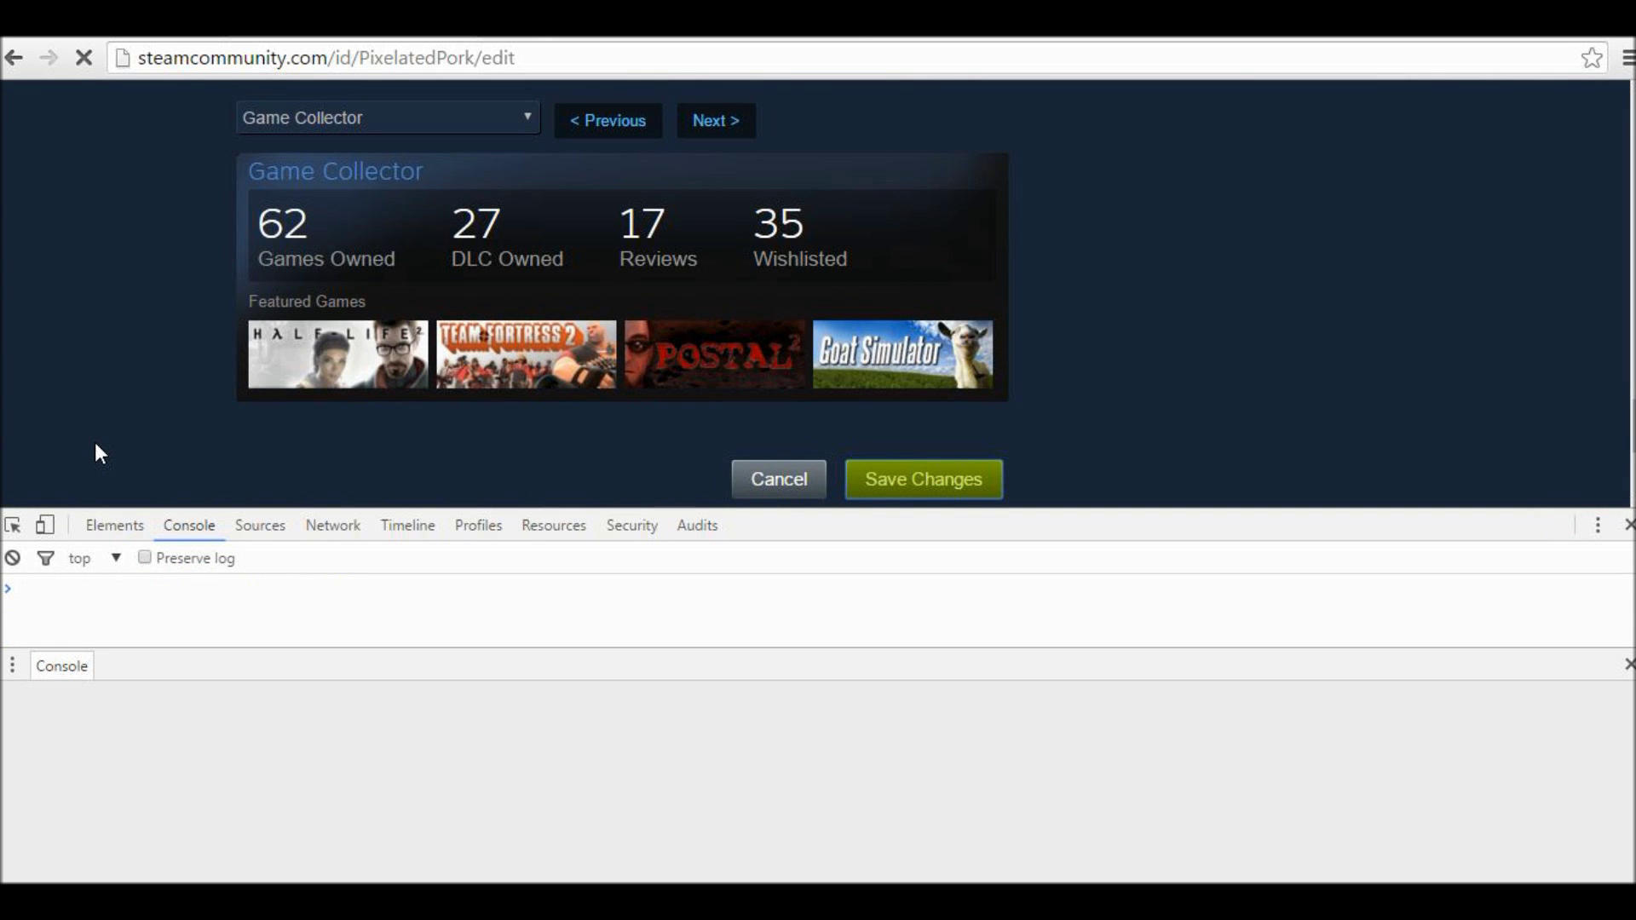
pyautogui.click(480, 394)
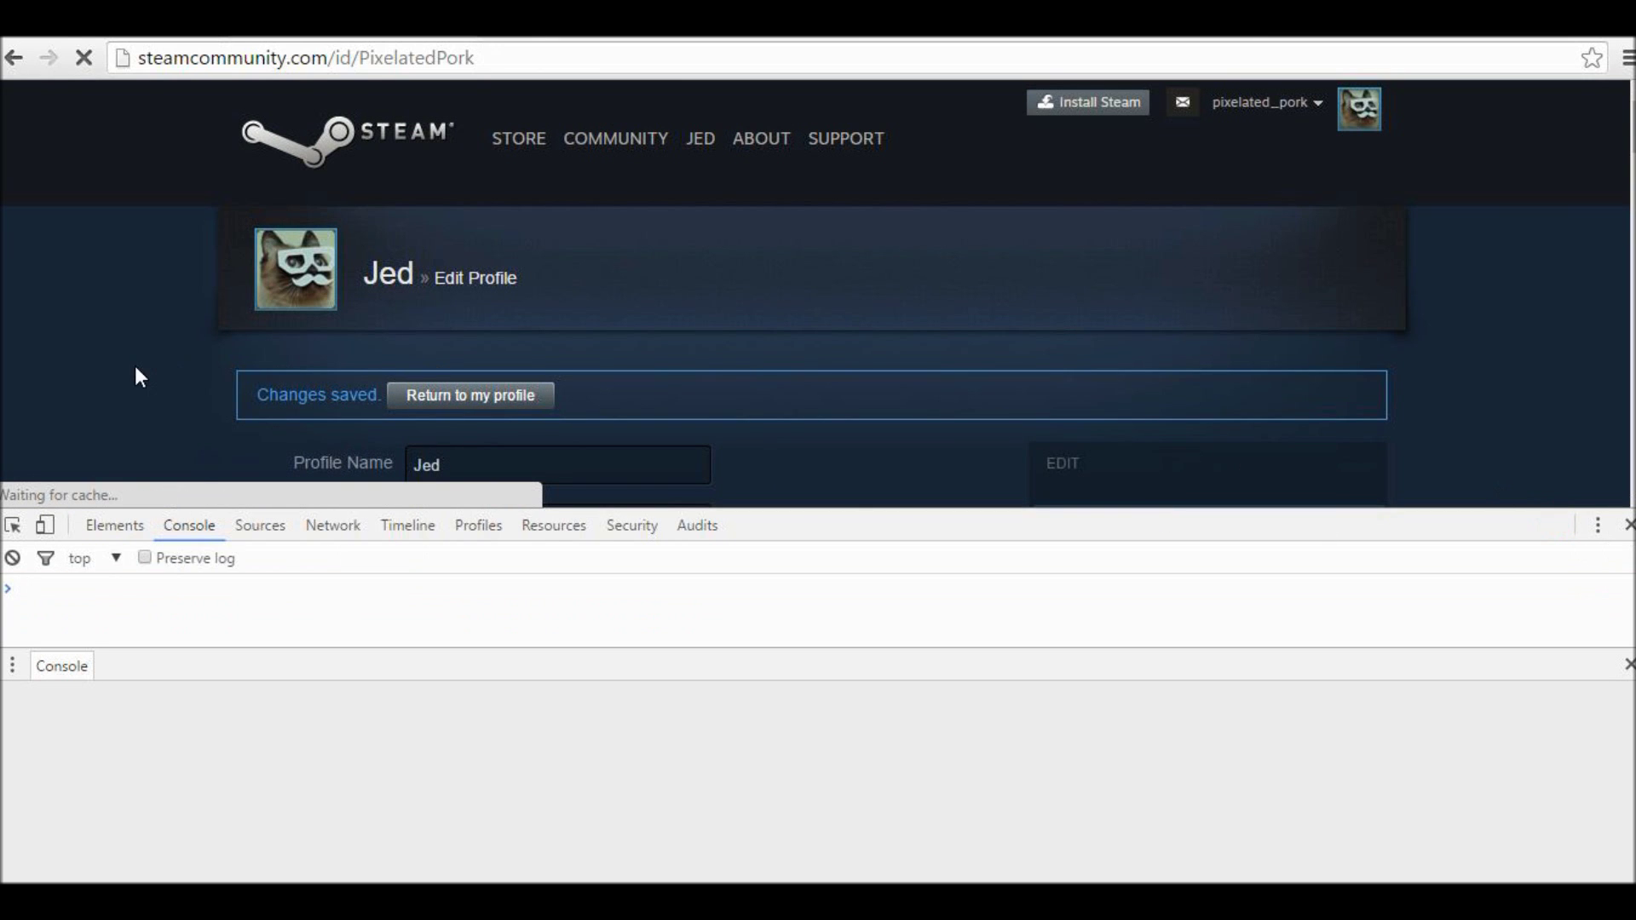
# Close DevTools, confirm Crown and Council leads the Game Collector showcase, and reopen the showcase editor
pyautogui.press('F12')
pyautogui.scroll(-7, 130, 362)
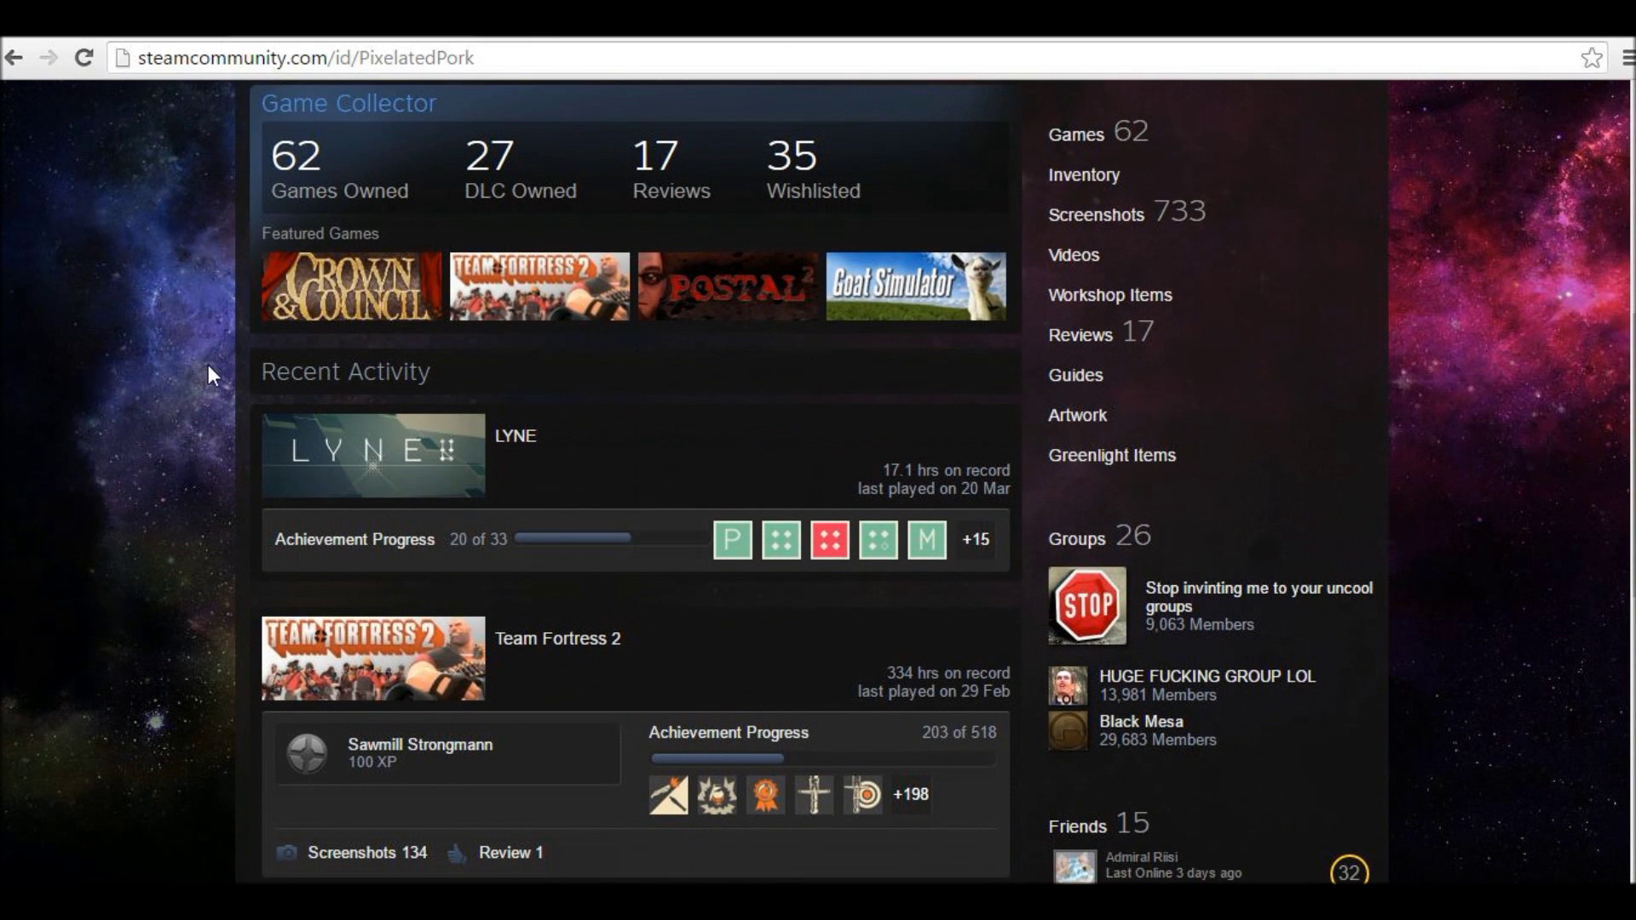
pyautogui.scroll(1, 136, 365)
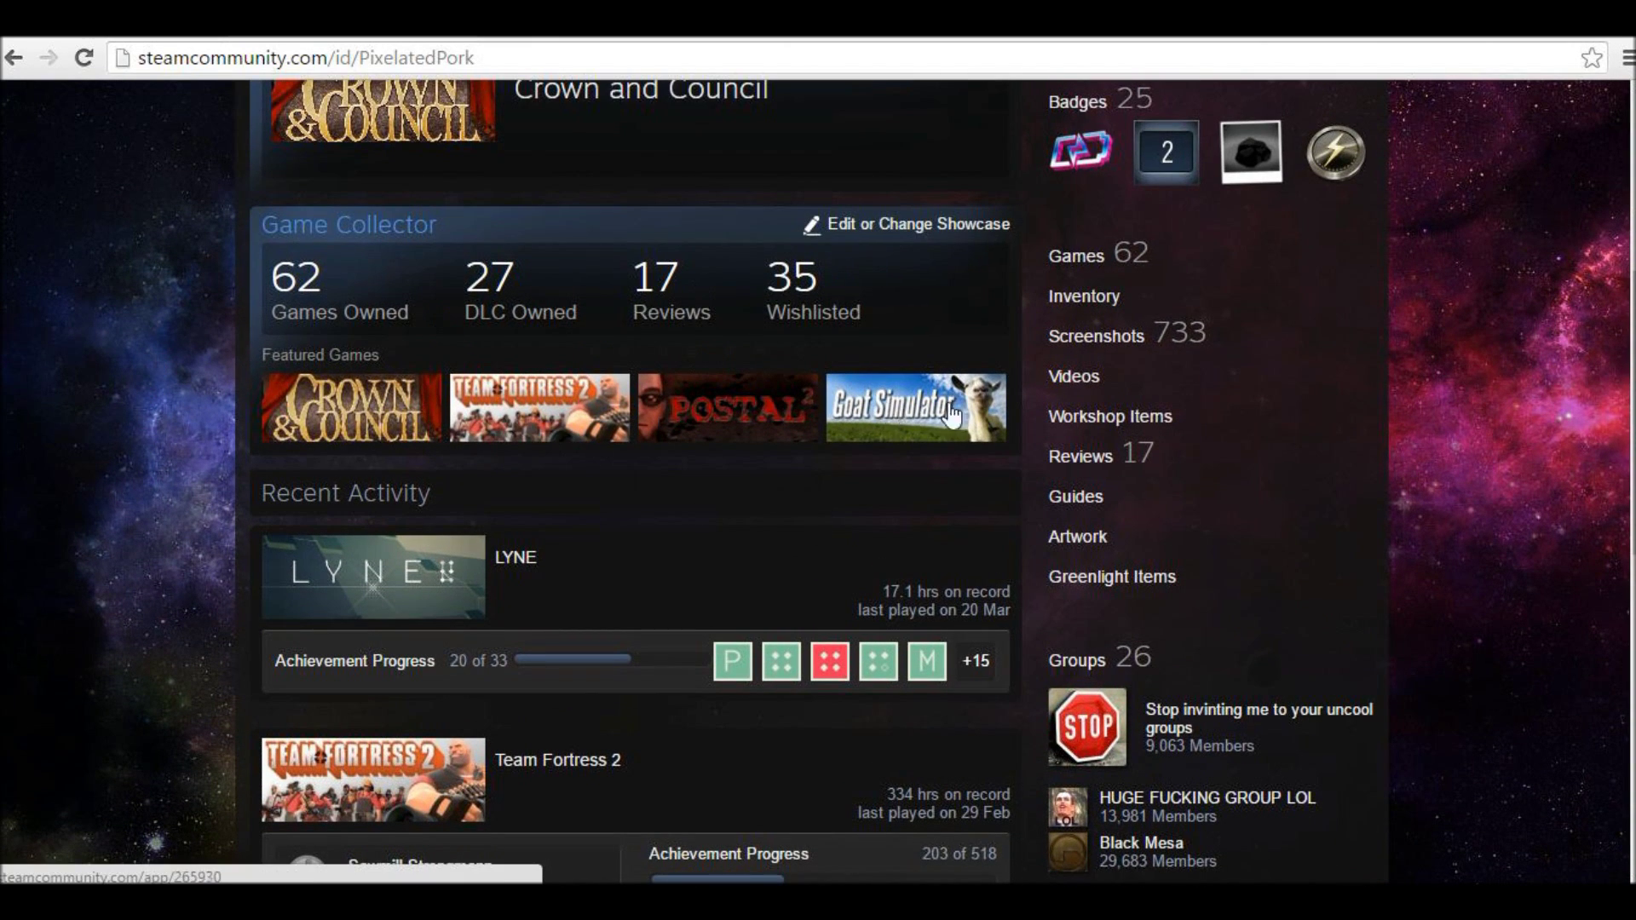
pyautogui.click(924, 250)
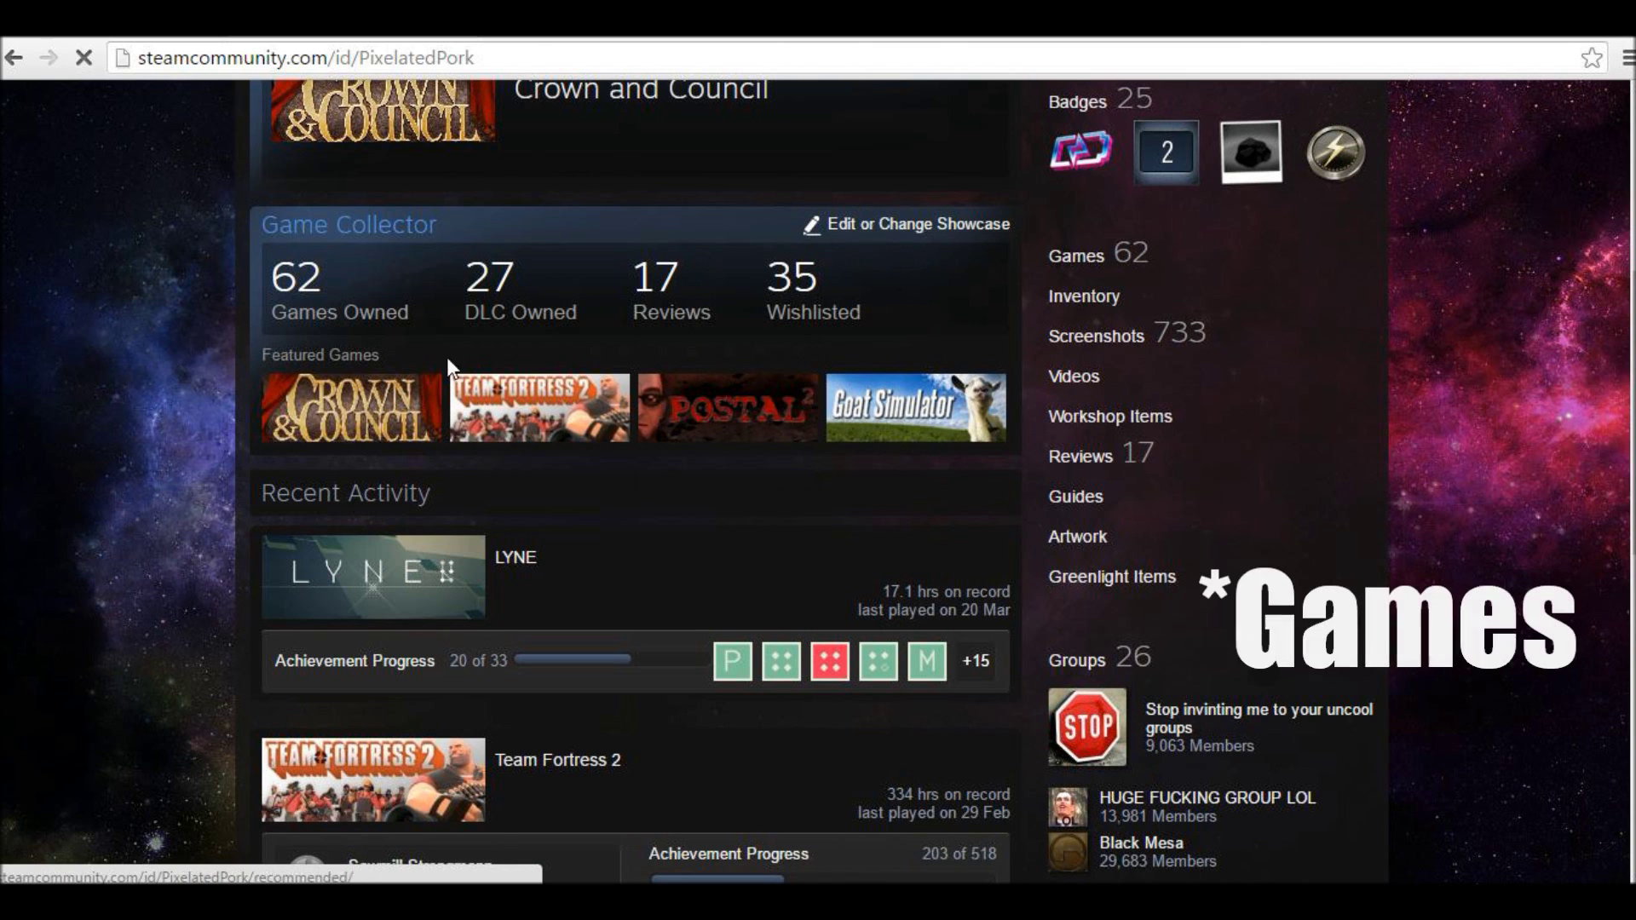
pyautogui.hotkey('alt', 'Tab')
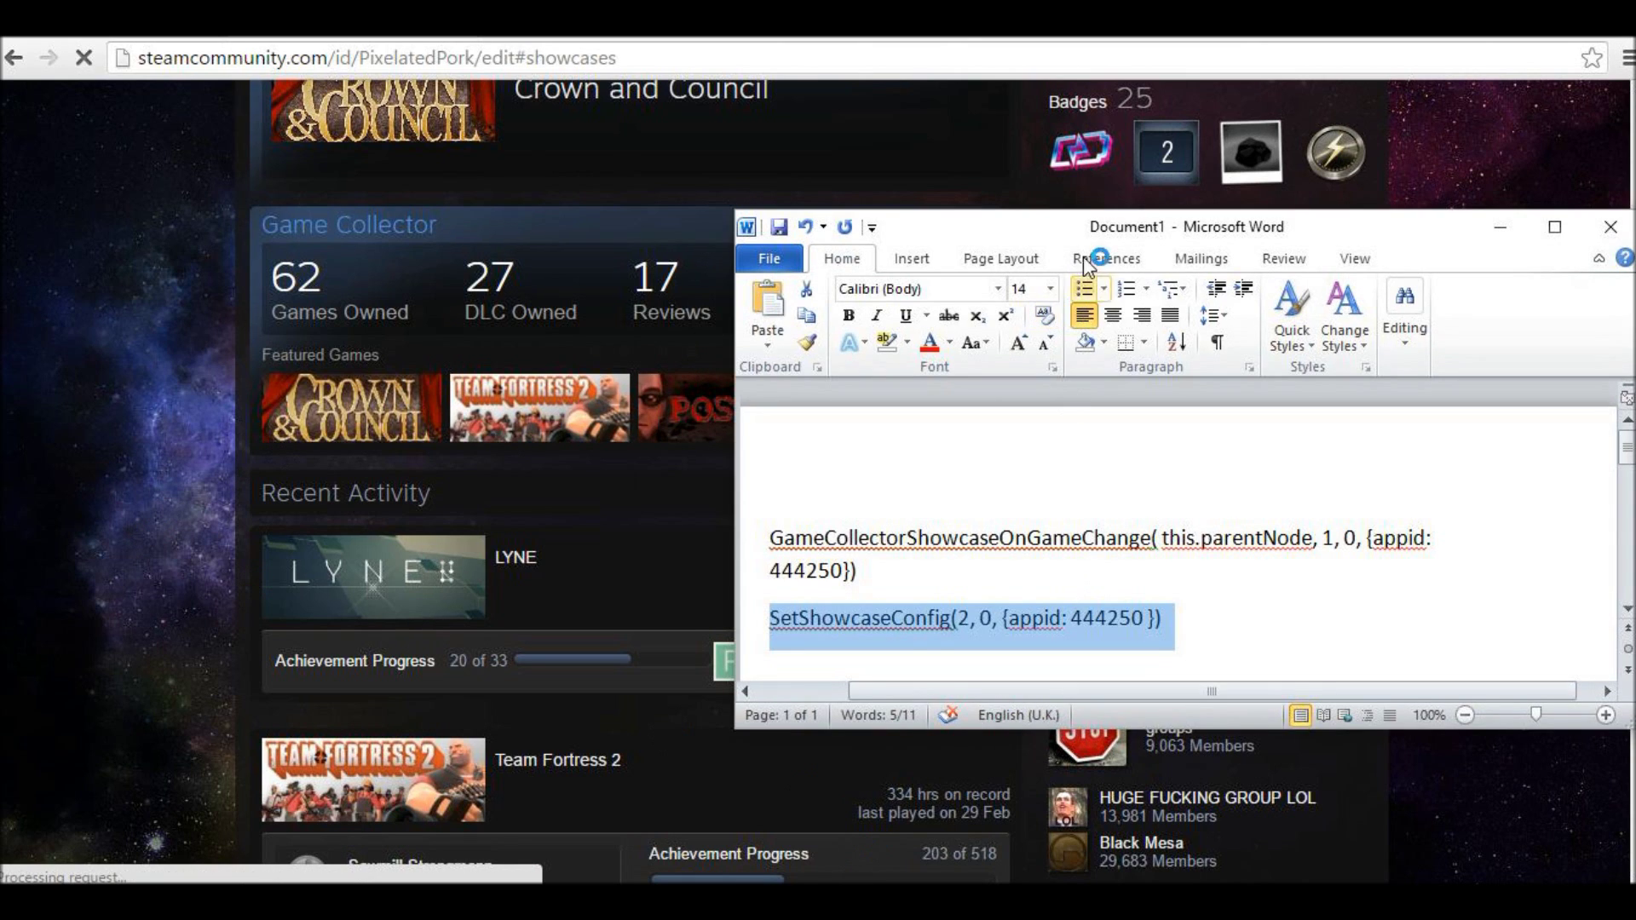
# In Word, change the SetShowcaseConfig slot argument from 0 to 1
pyautogui.moveTo(1127, 242); pyautogui.dragTo(723, 226)
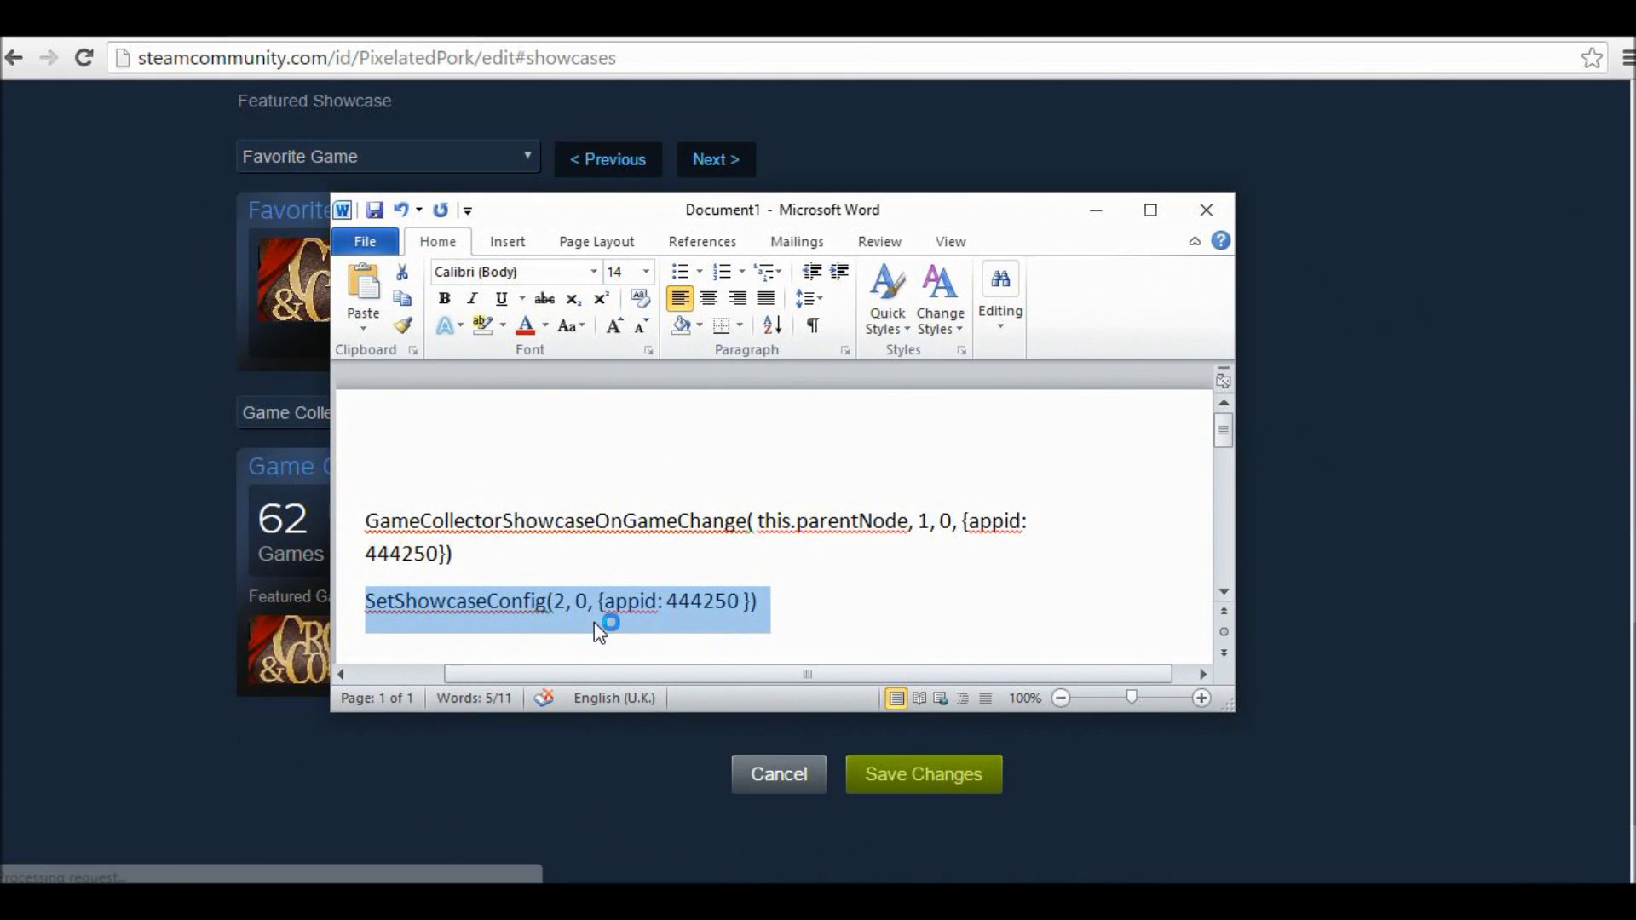
pyautogui.click(594, 618)
pyautogui.moveTo(546, 602); pyautogui.dragTo(588, 602)
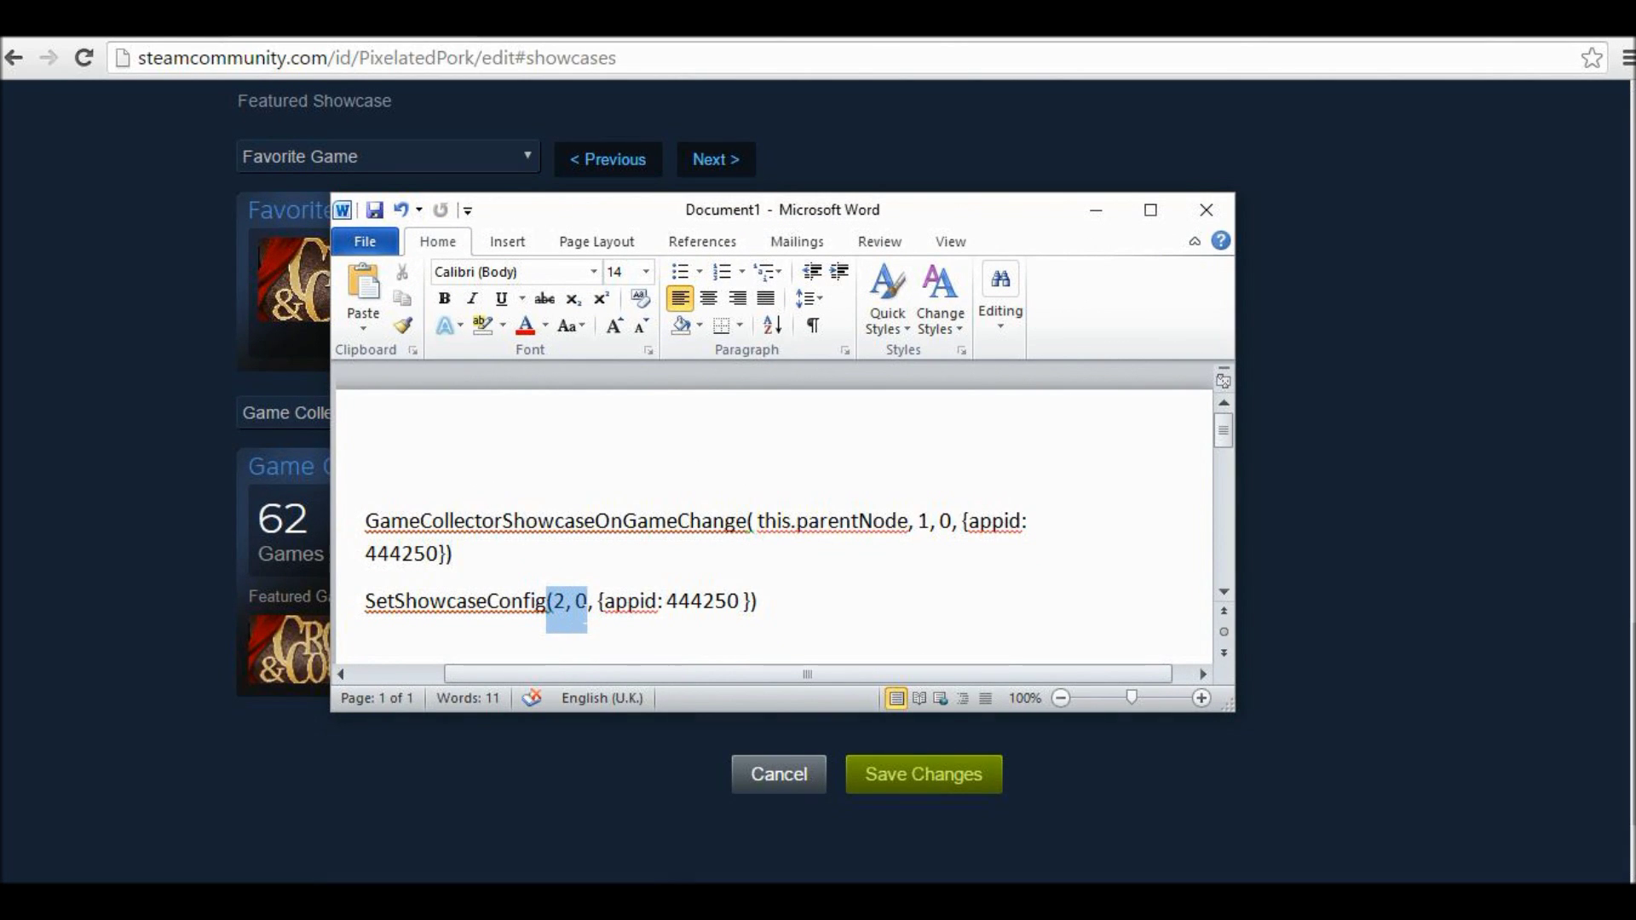
pyautogui.click(576, 602)
pyautogui.press('BackSpace')
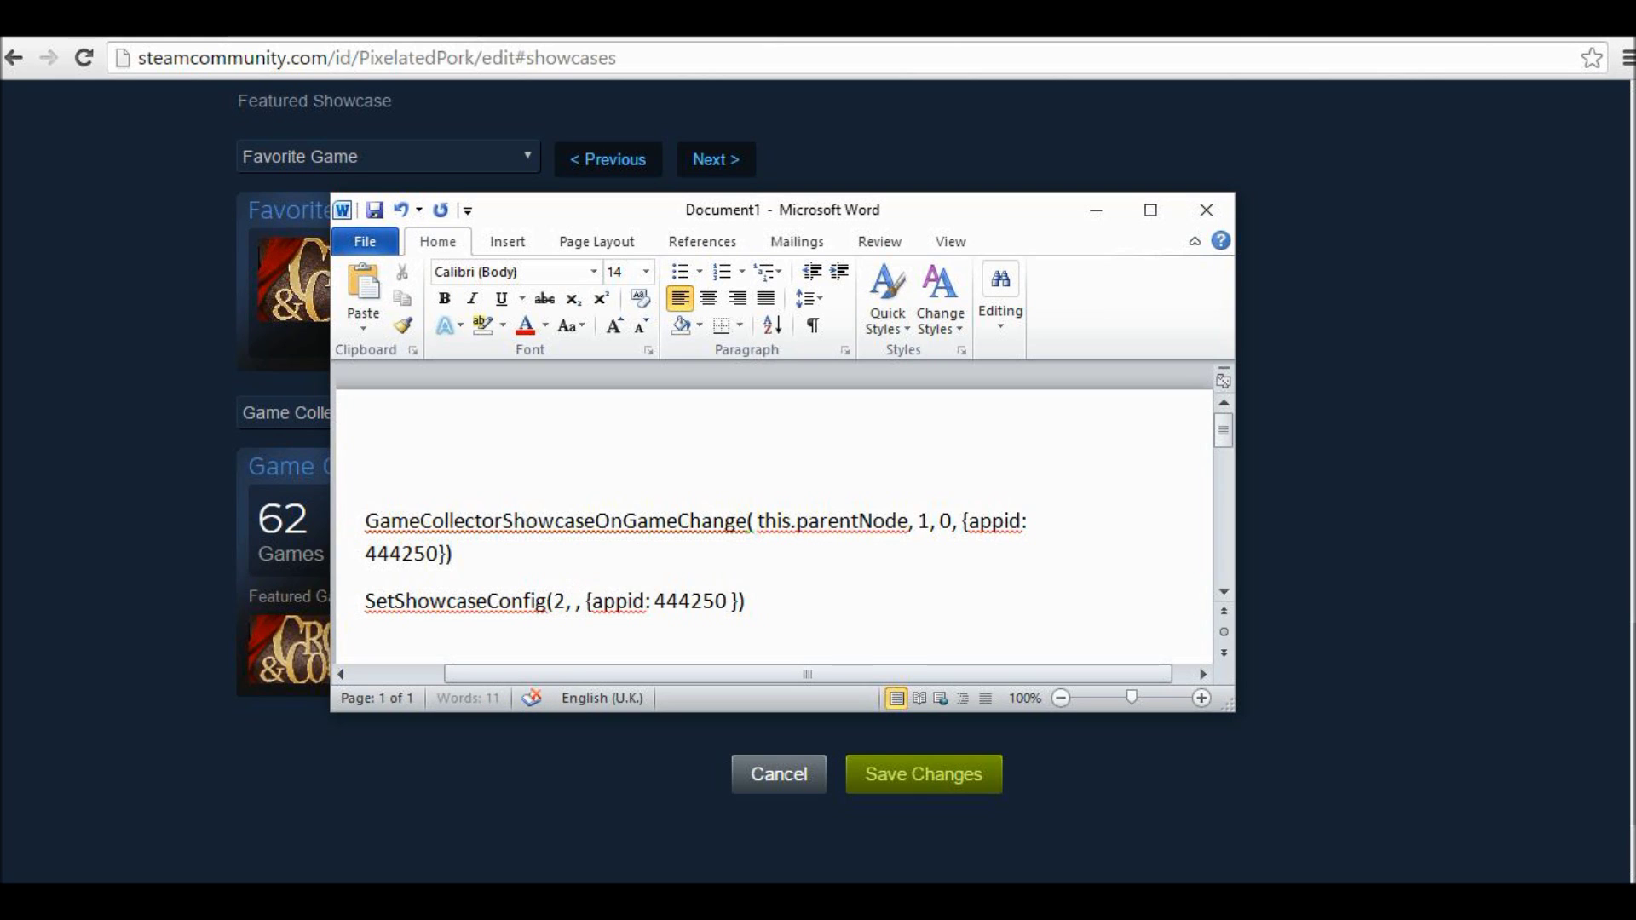
pyautogui.write('1')
# Change the slot argument further to 2, then 3, giving SetShowcaseConfig(2, 3, ...)
pyautogui.moveTo(588, 217); pyautogui.dragTo(1135, 229)
pyautogui.moveTo(552, 647)
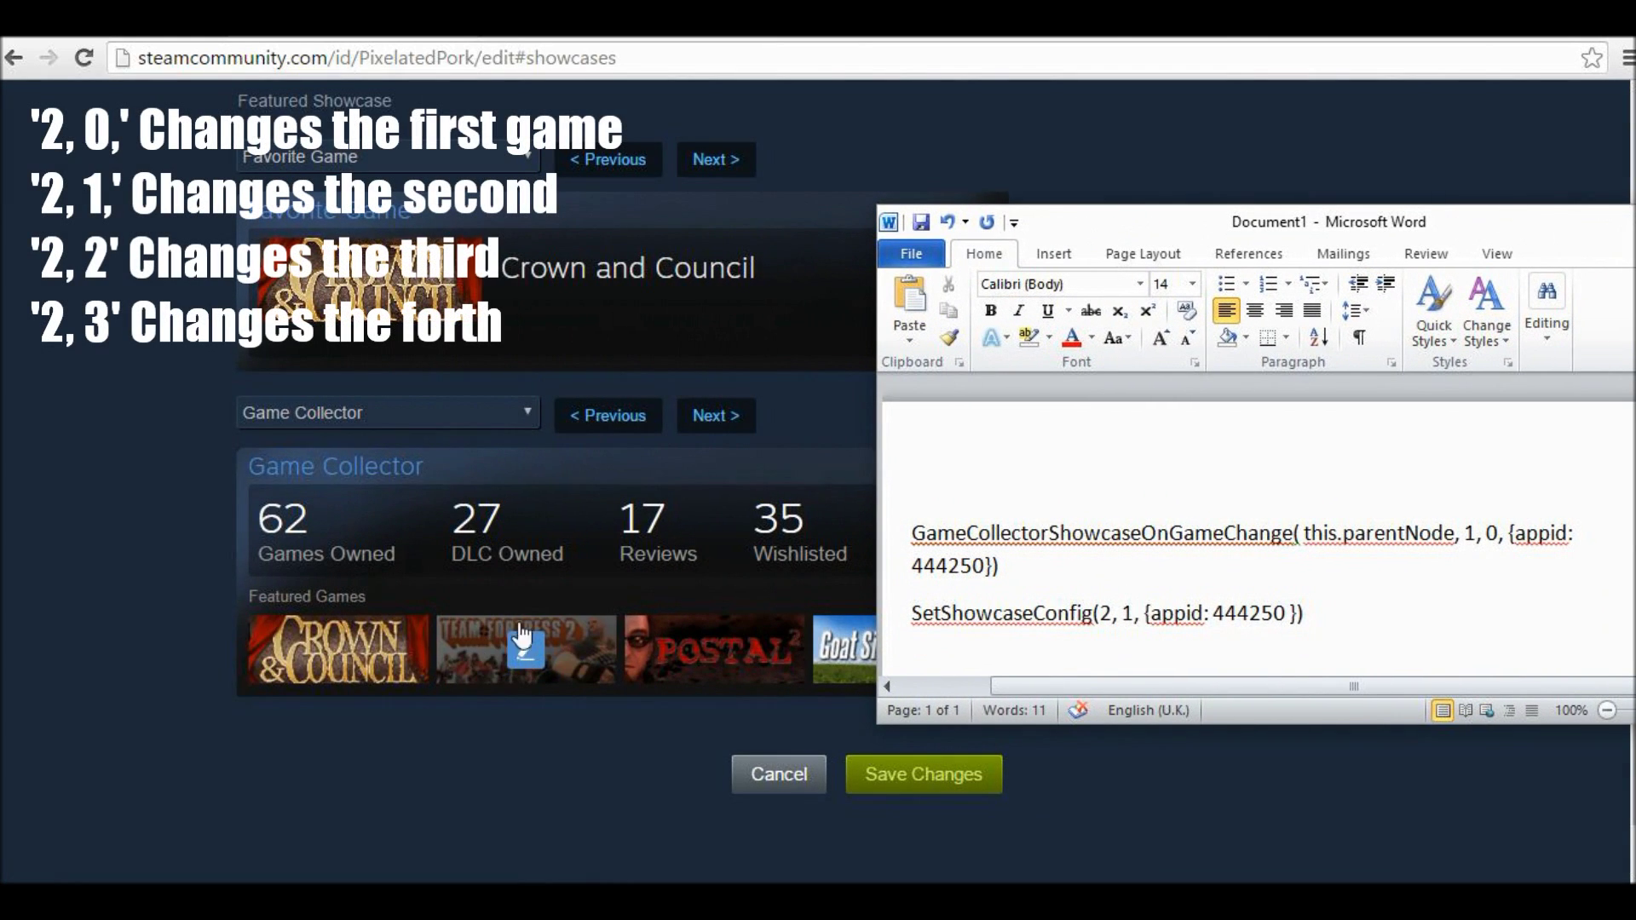
pyautogui.scroll(2, 695, 704)
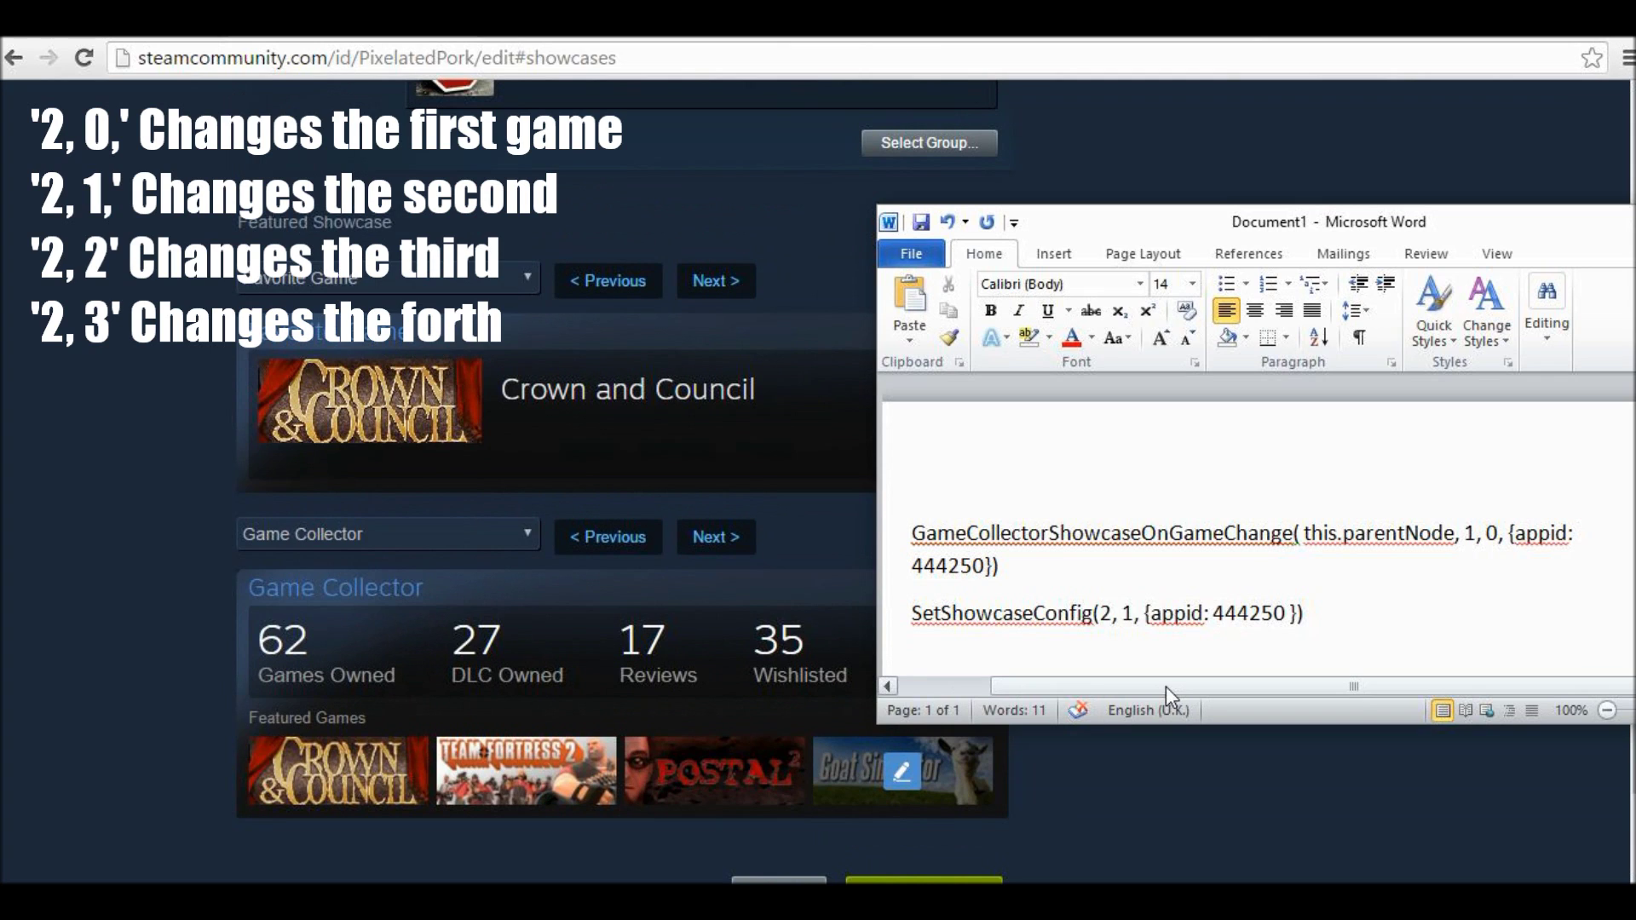
pyautogui.press('BackSpace')
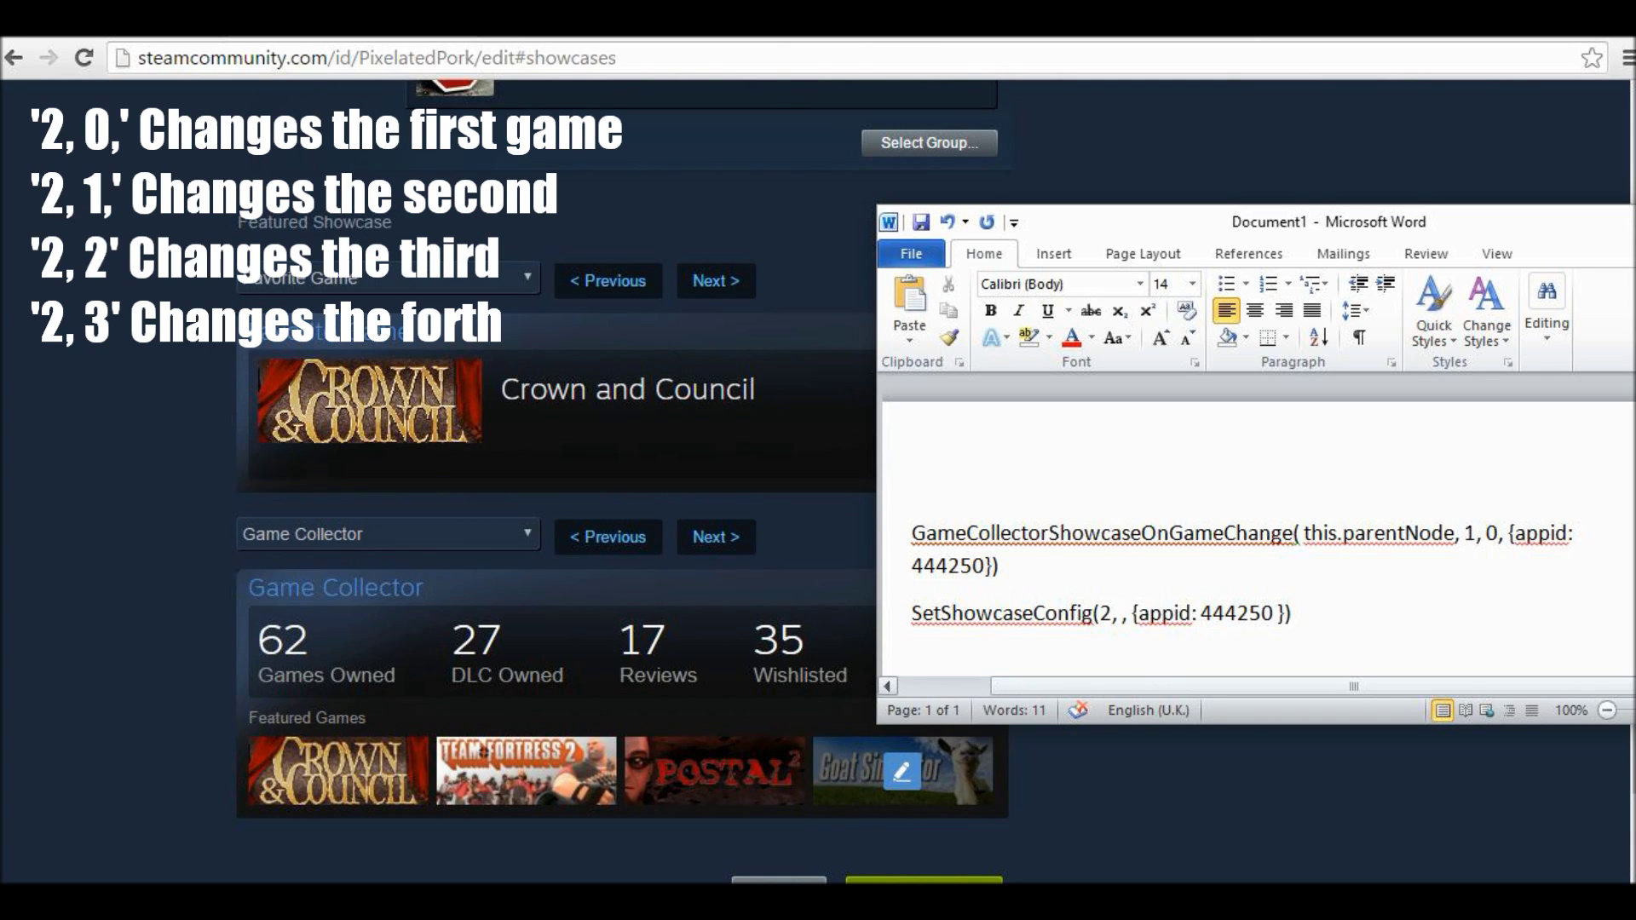
pyautogui.write('2')
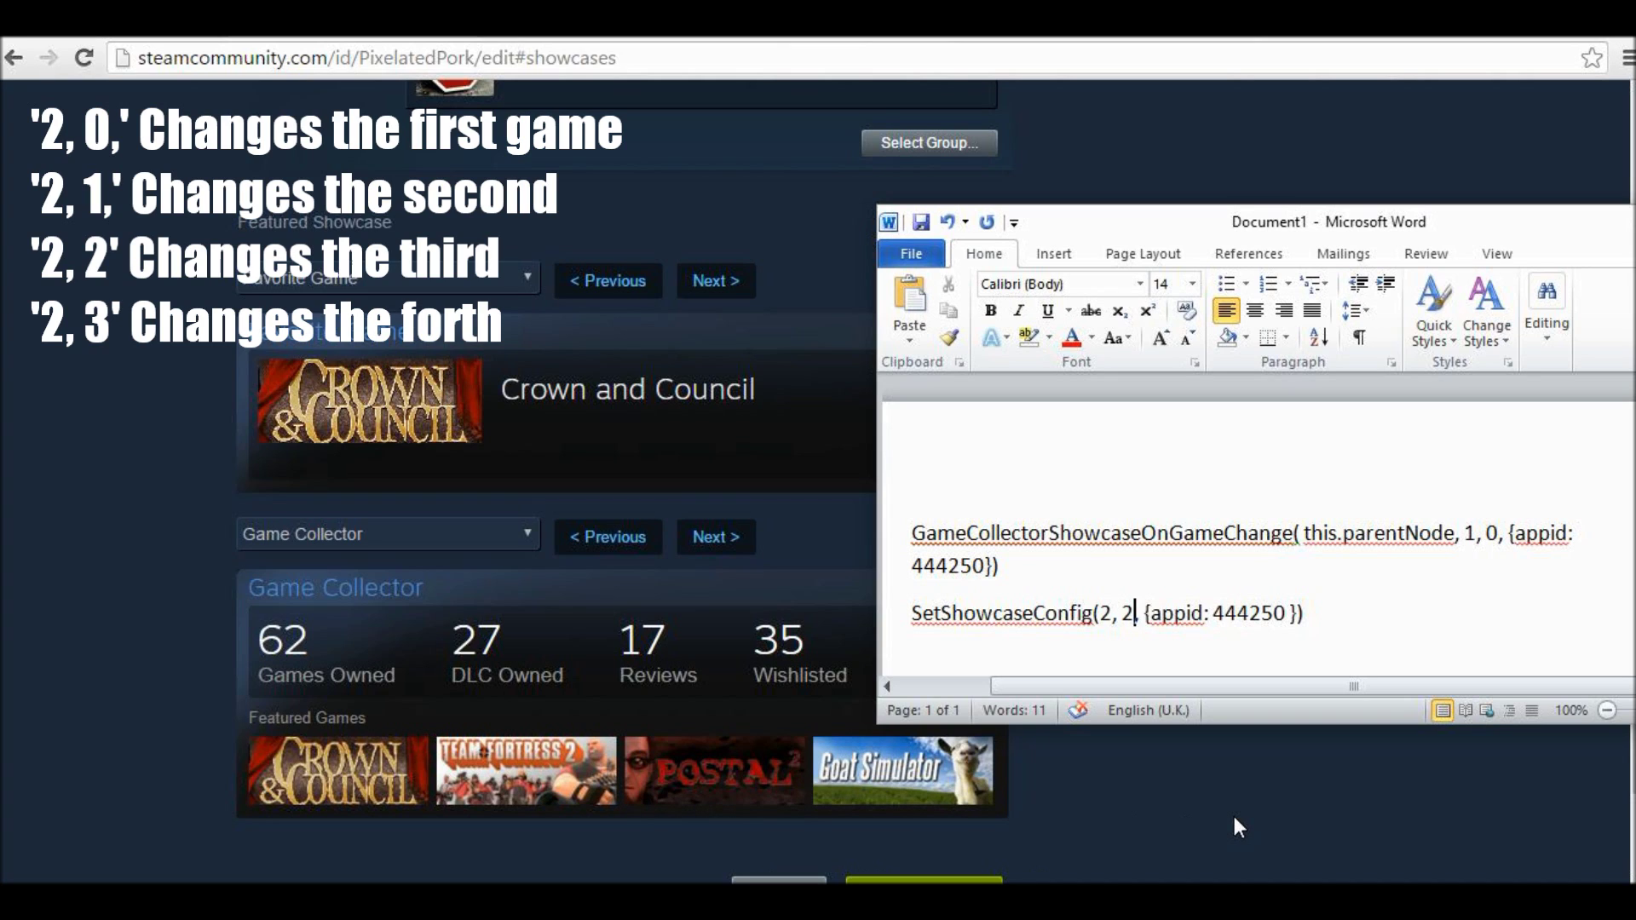
pyautogui.press('BackSpace')
pyautogui.write('3')
# Select the SetShowcaseConfig(2, 3, {appid: 444250 }) line and return to Chrome's developer console
pyautogui.moveTo(886, 774)
pyautogui.moveTo(1313, 615); pyautogui.dragTo(910, 616)
pyautogui.hotkey('ctrl', 'c')
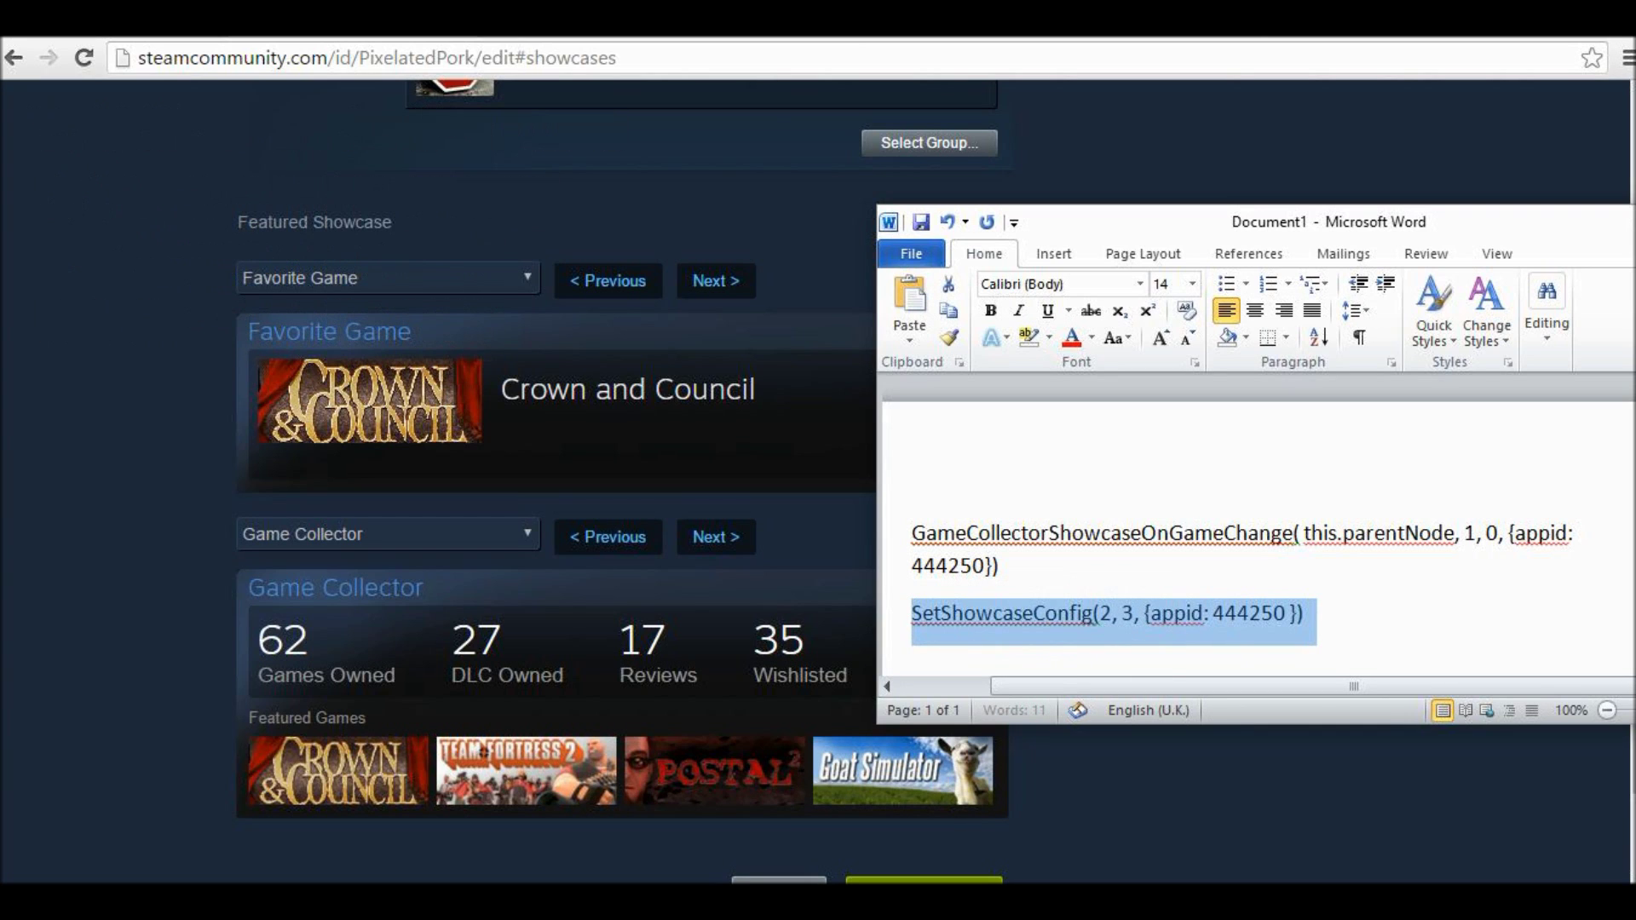
pyautogui.click(154, 642)
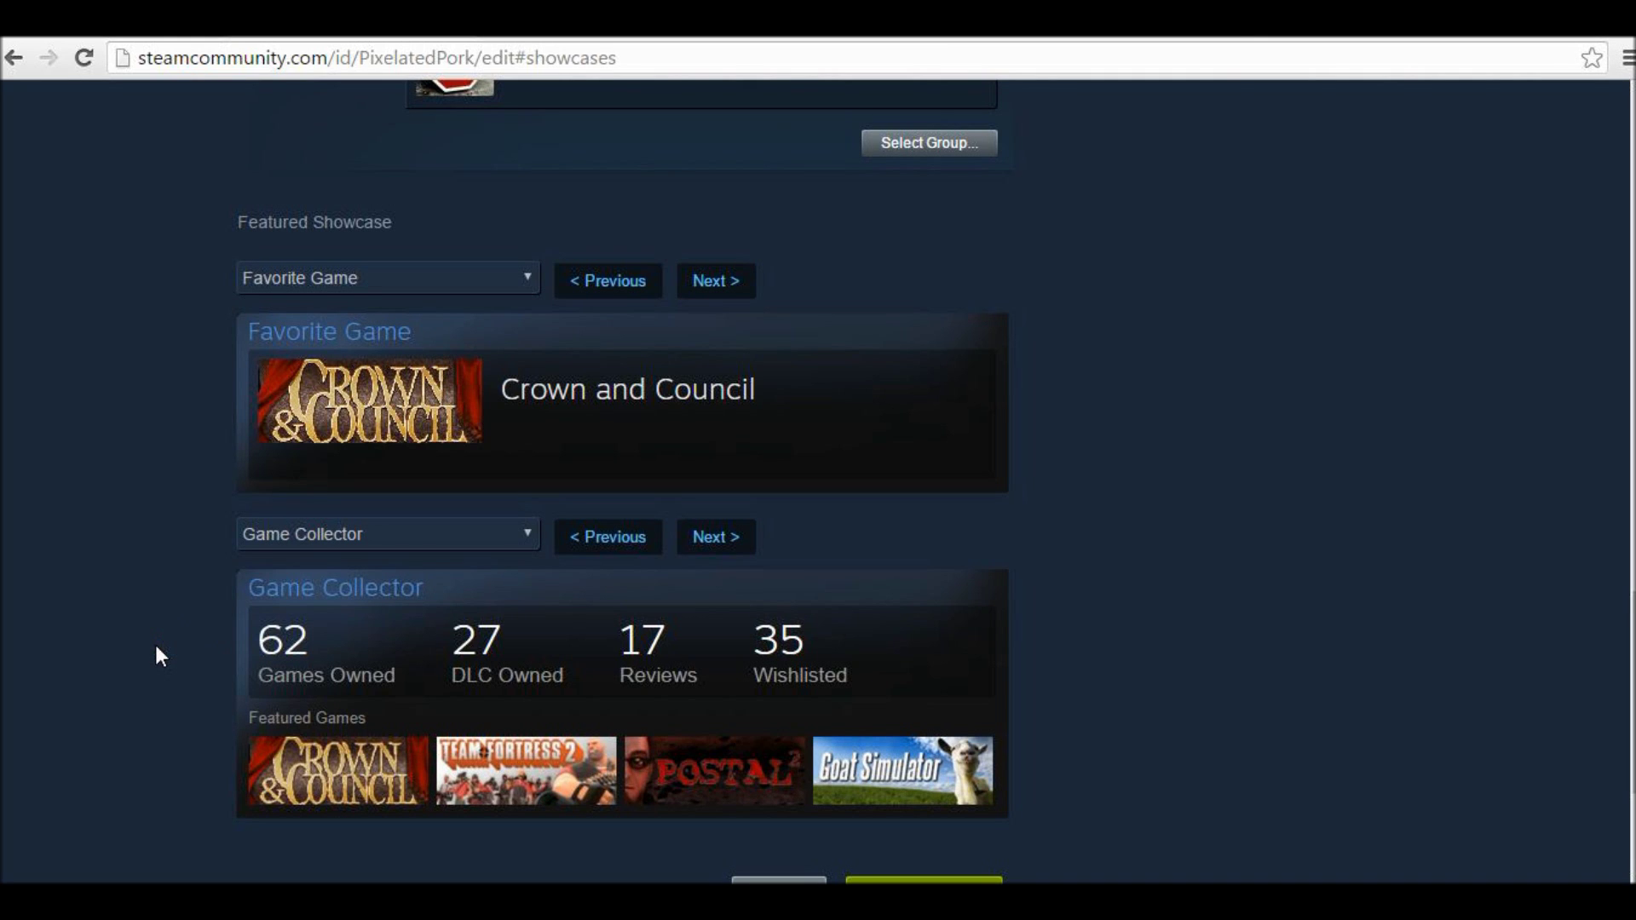
pyautogui.hotkey('ctrl', 'shift', 'j')
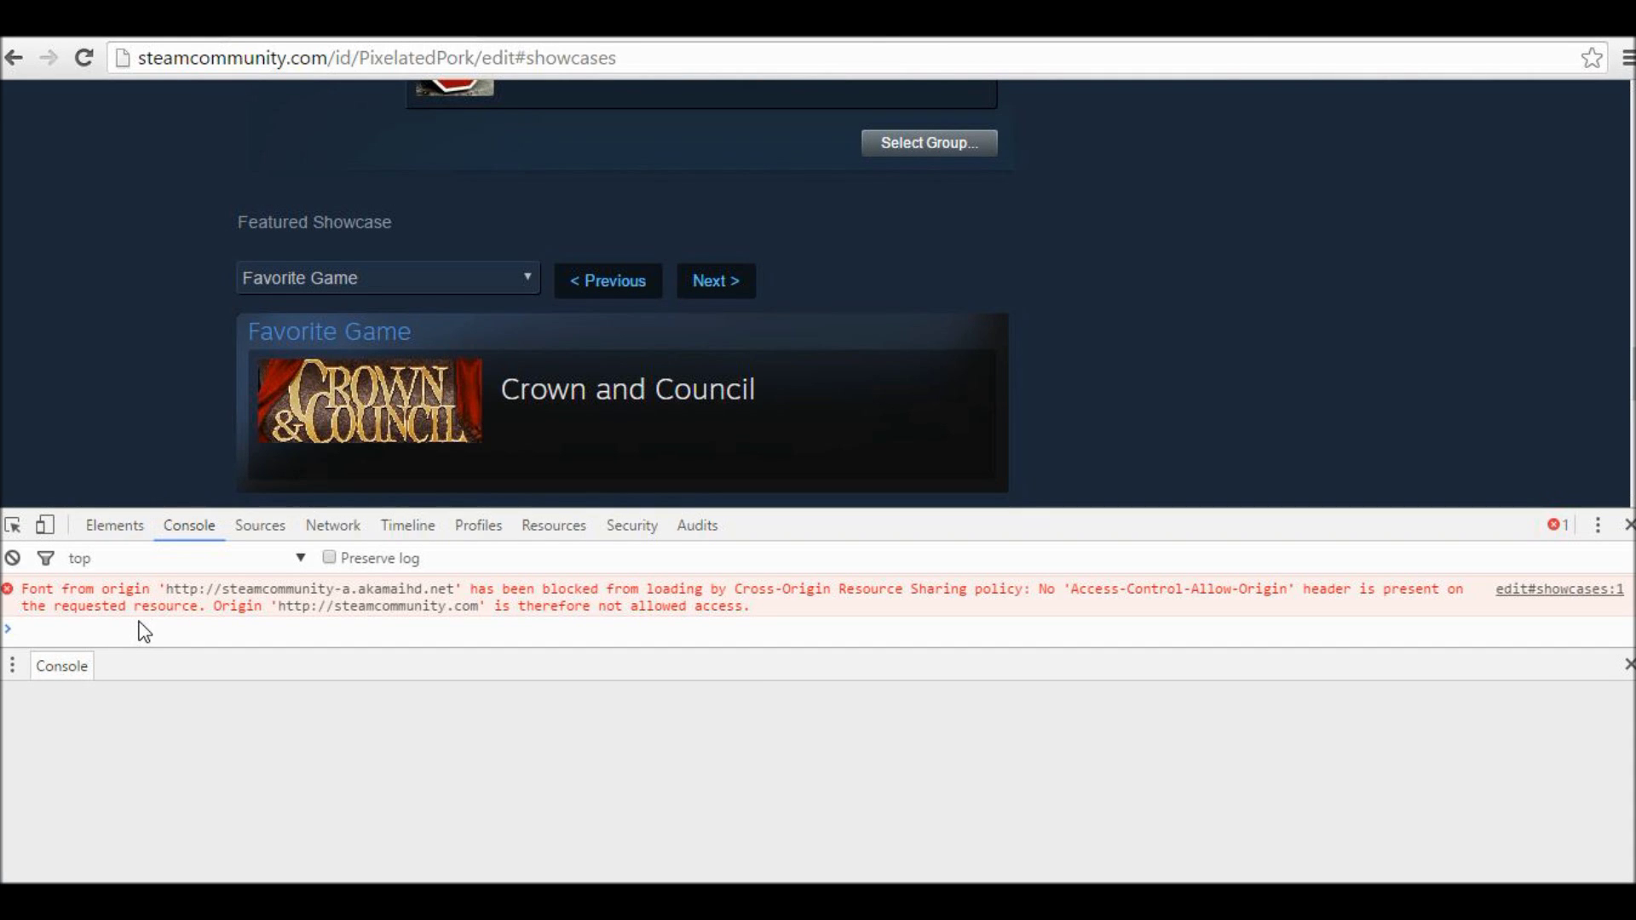
# Run SetShowcaseConfig(2, 3, {appid: 444250 }) in the Console, then save the showcase changes
pyautogui.hotkey('ctrl', 'v')
pyautogui.press('Return')
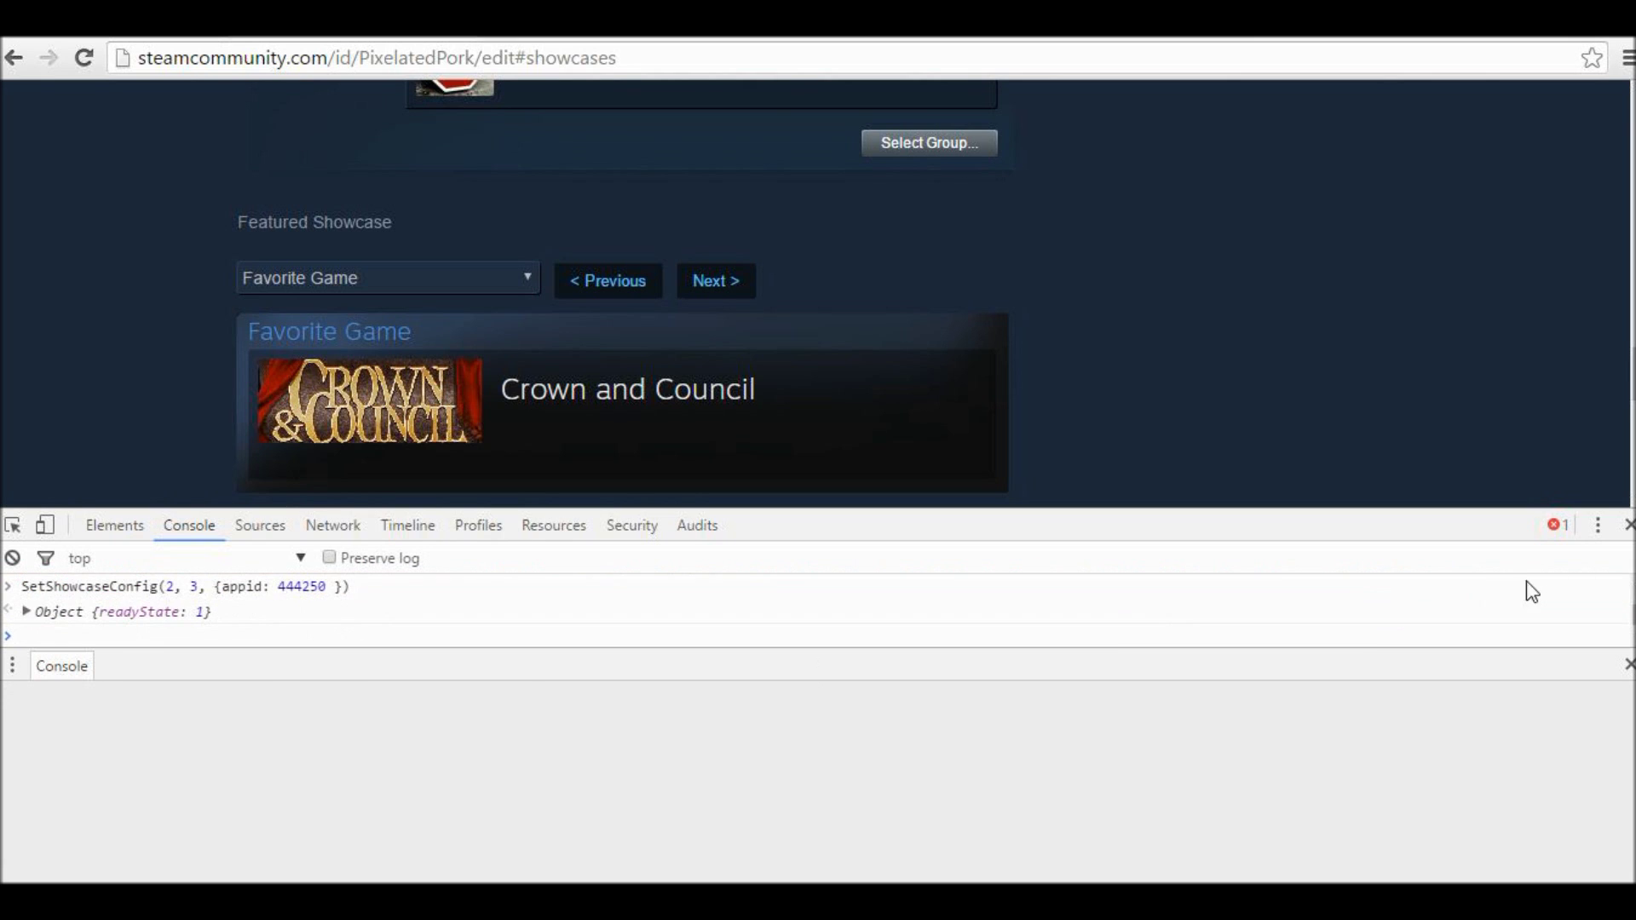
pyautogui.click(1628, 525)
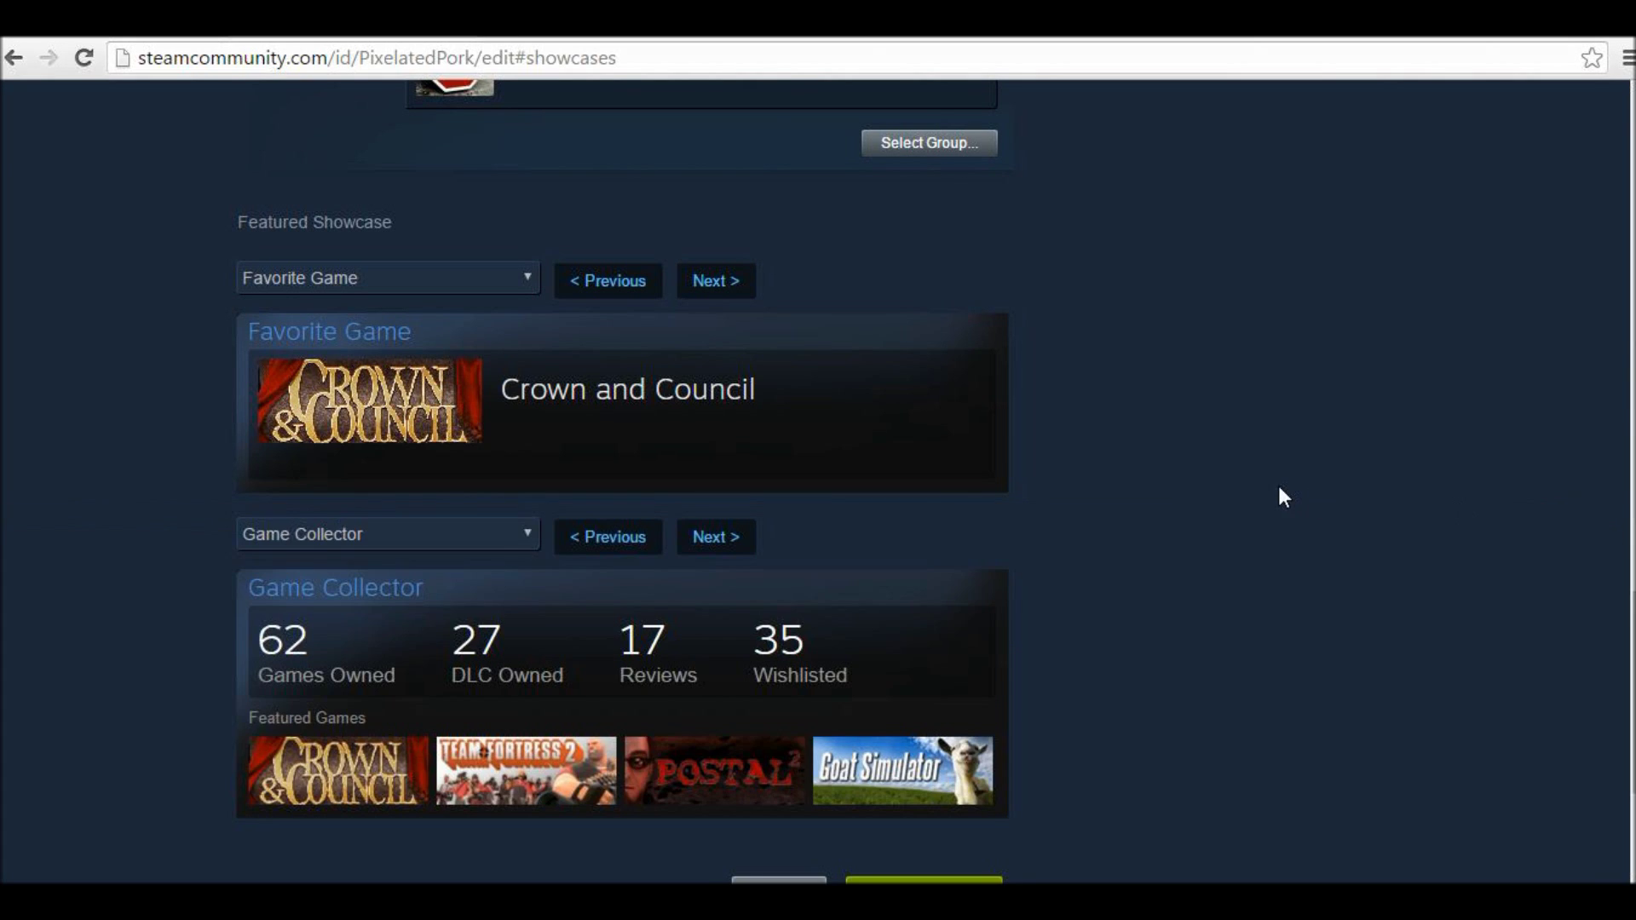
pyautogui.scroll(-3, 1276, 483)
pyautogui.click(891, 603)
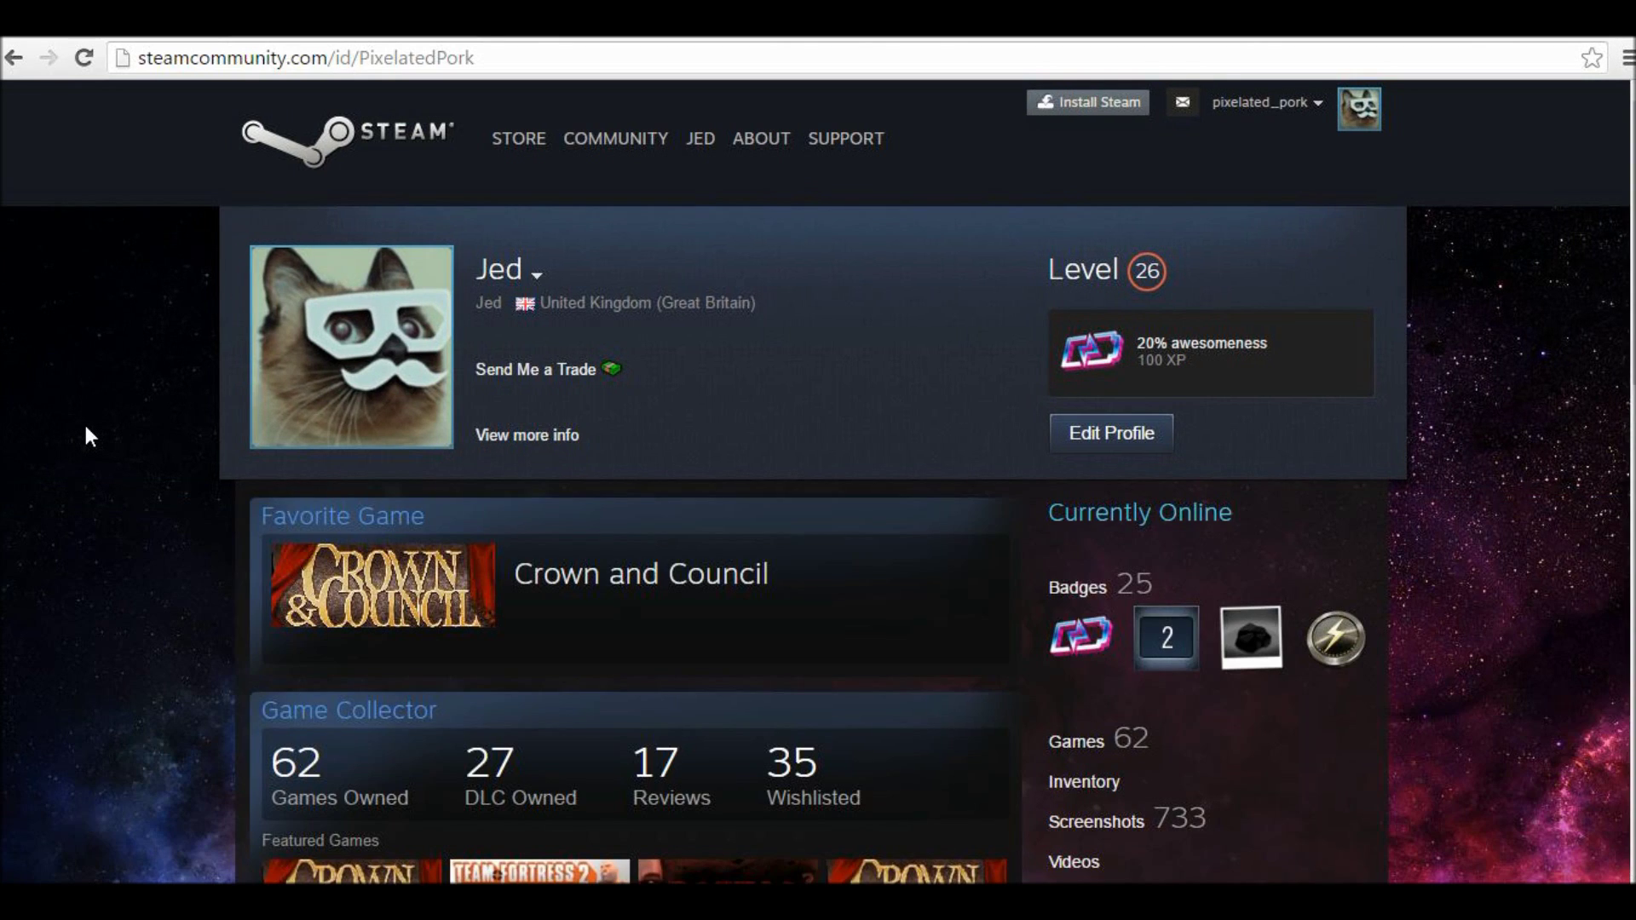
pyautogui.scroll(-5, 86, 434)
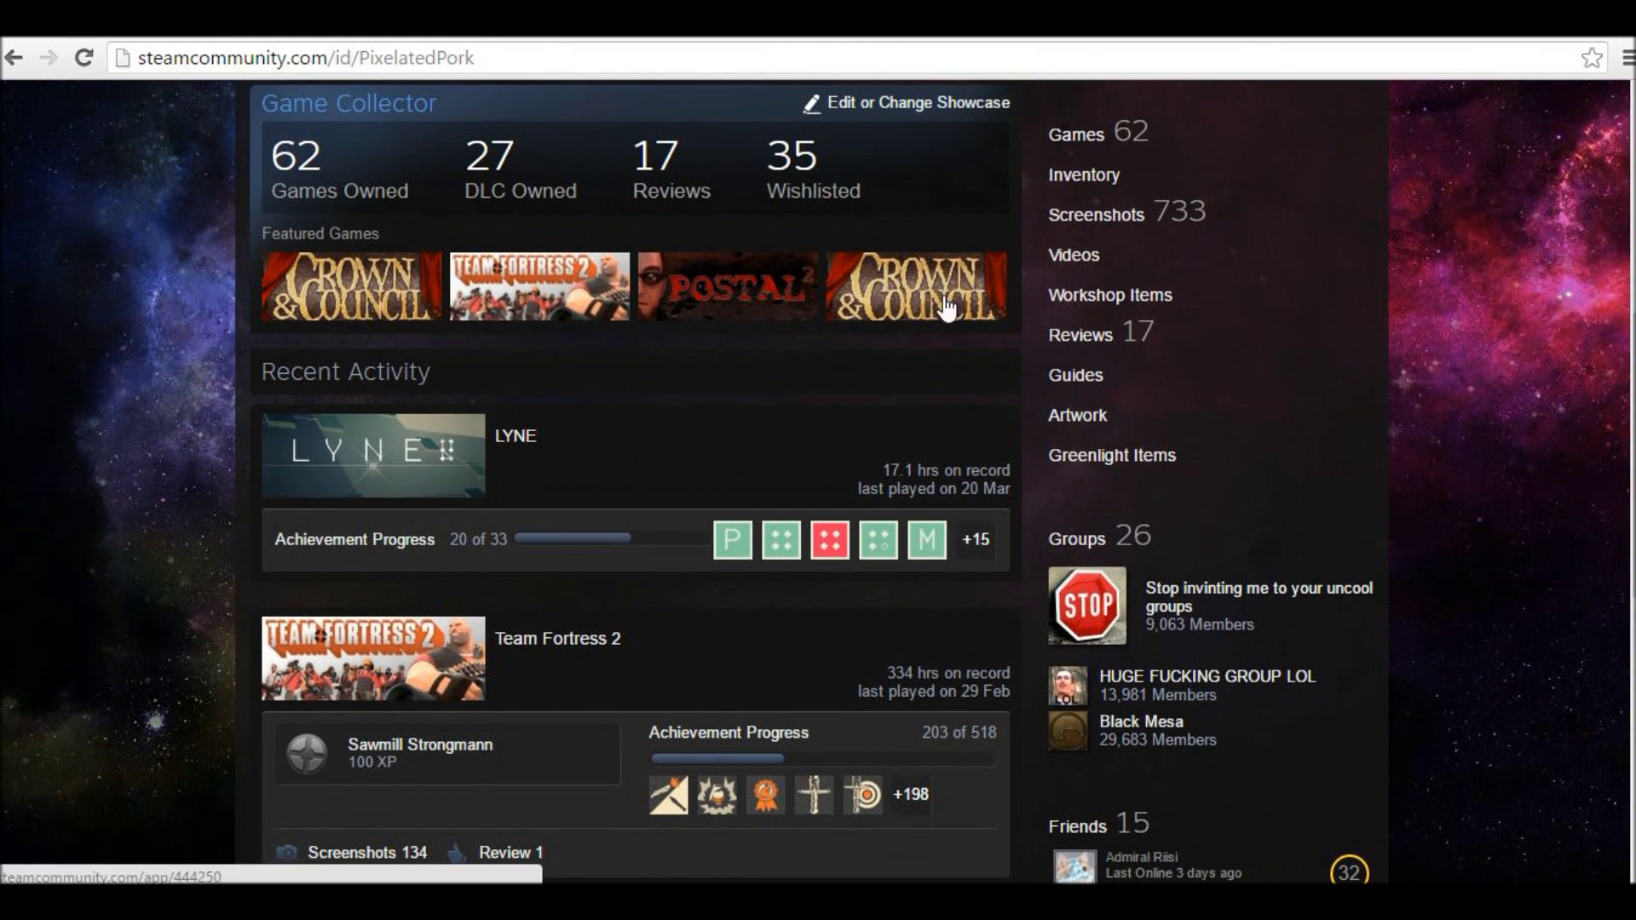
pyautogui.scroll(7, 166, 615)
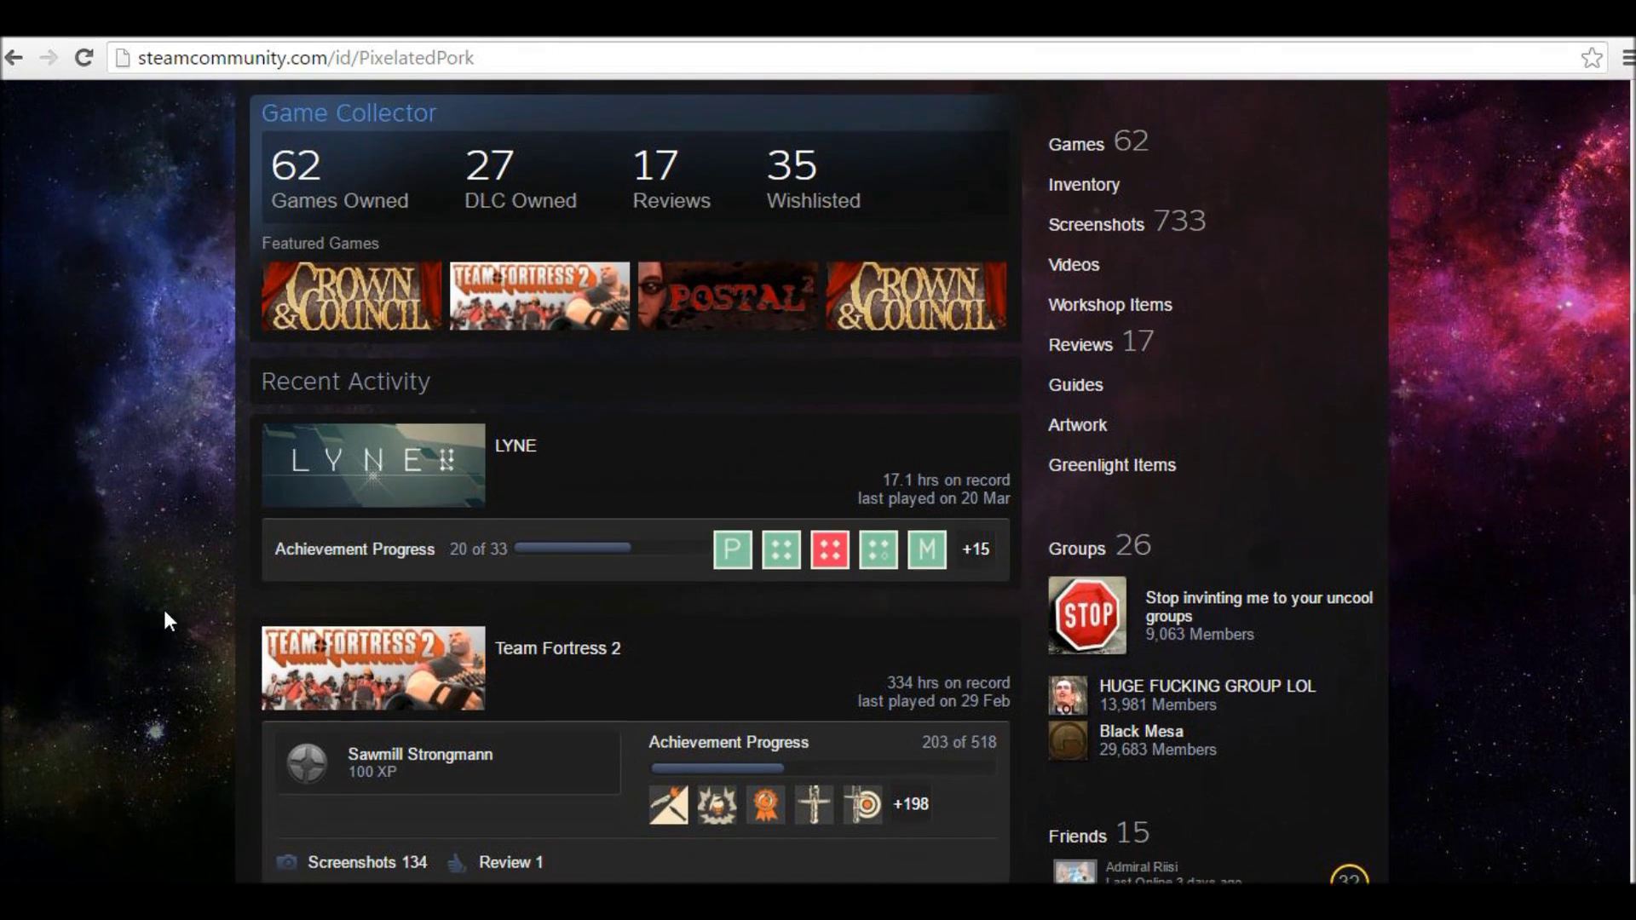